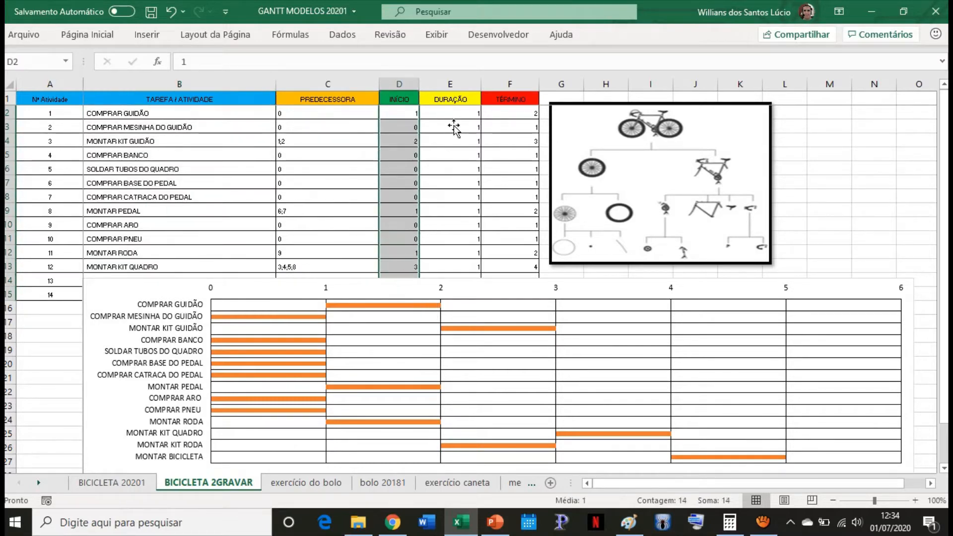
# - Examine the DURAÇÃO, TÉRMINO and PREDECESSORA columns of the bicycle task table
pyautogui.moveTo(454, 115); pyautogui.dragTo(454, 267)
pyautogui.moveTo(511, 115); pyautogui.dragTo(502, 266)
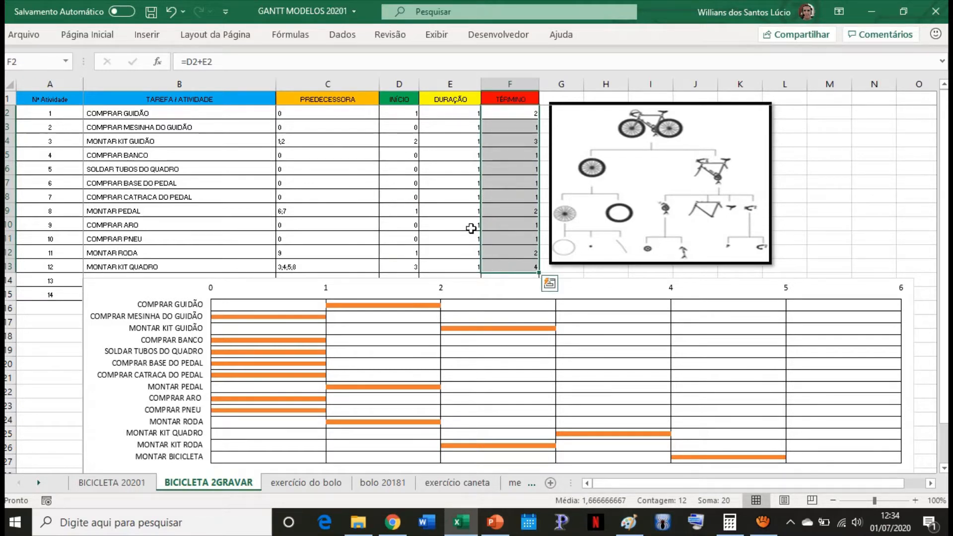
pyautogui.moveTo(577, 125); pyautogui.dragTo(575, 128)
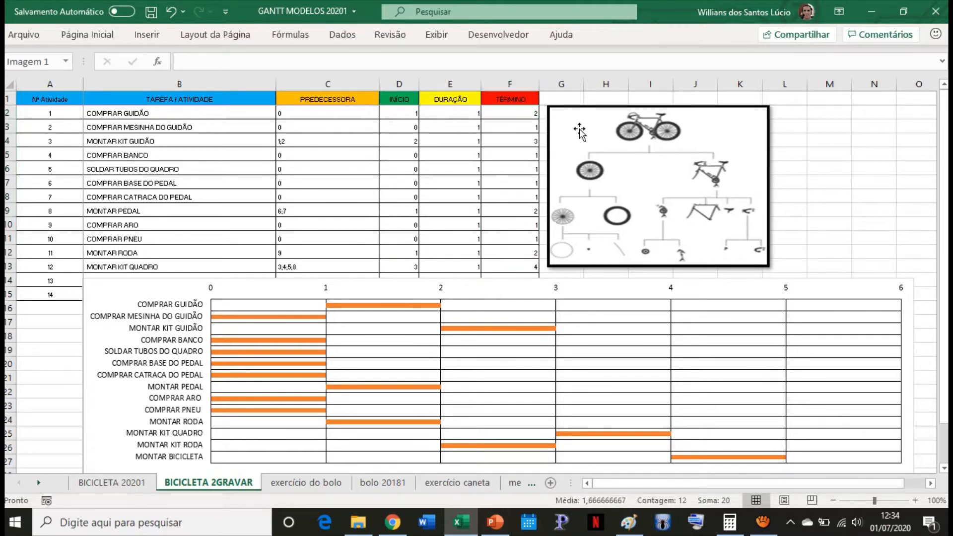
pyautogui.click(328, 84)
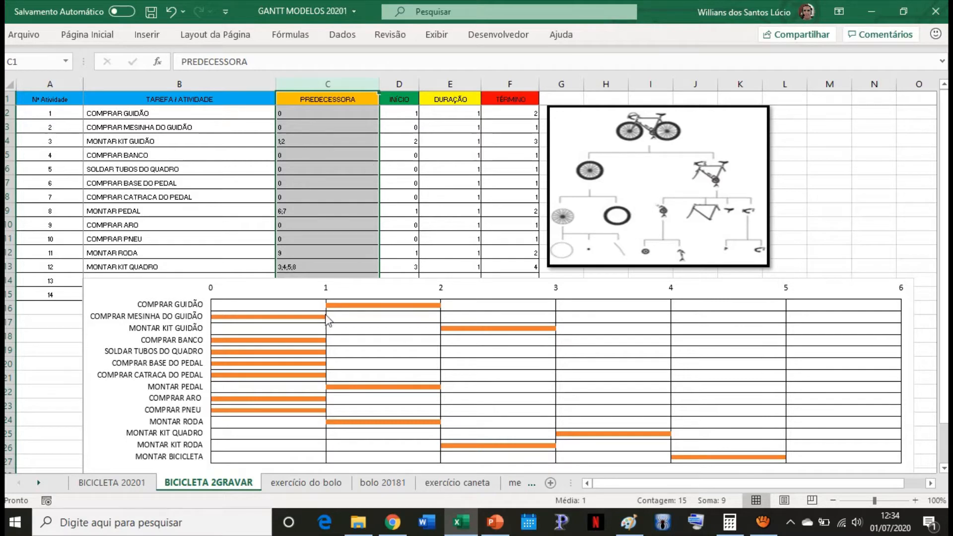
# - Move the Gantt chart up slightly so that the whole chart fits in view
pyautogui.click(124, 288)
pyautogui.moveTo(124, 288); pyautogui.dragTo(124, 267)
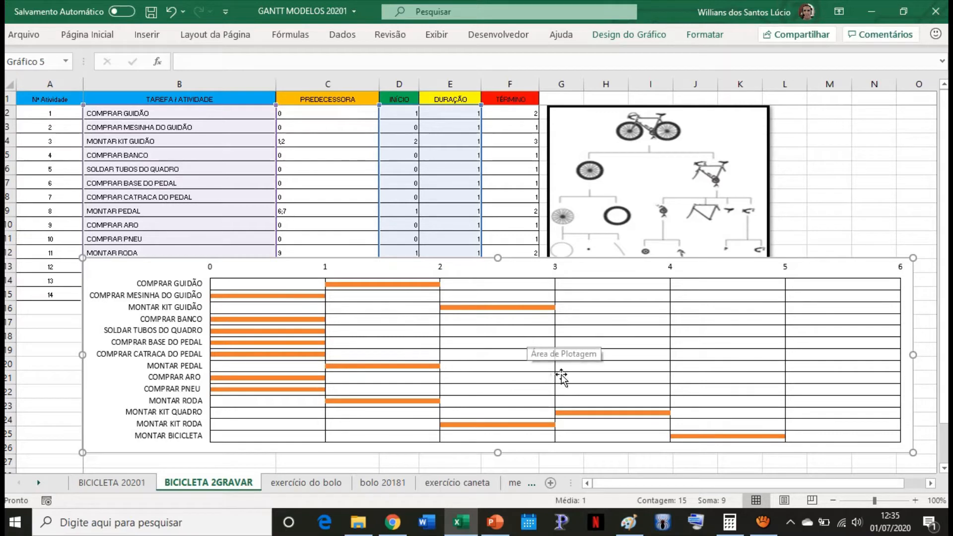
pyautogui.click(840, 182)
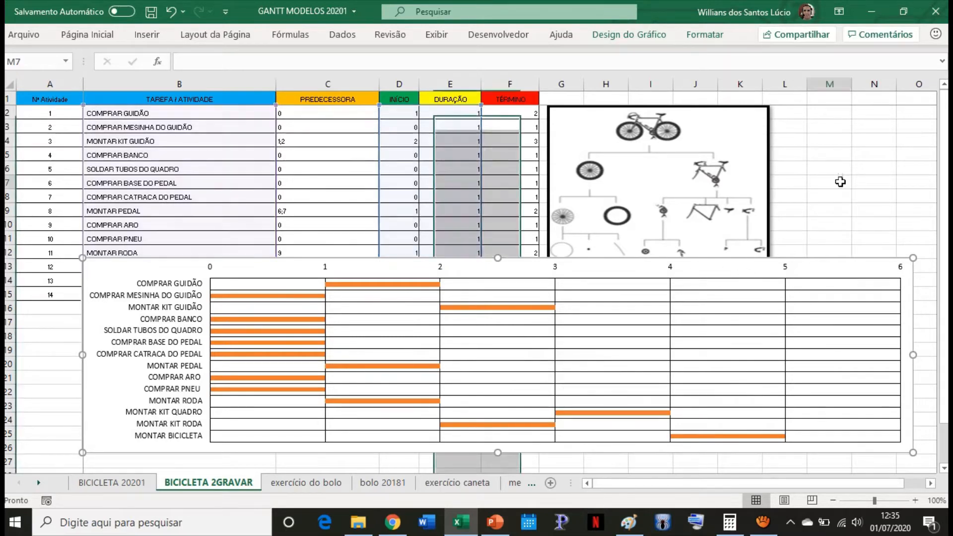
# - Examine the DURAÇÃO and INÍCIO columns and the rows for COMPRAR MESINHA DO GUIDÃO and COMPRAR BANCO
pyautogui.click(456, 86)
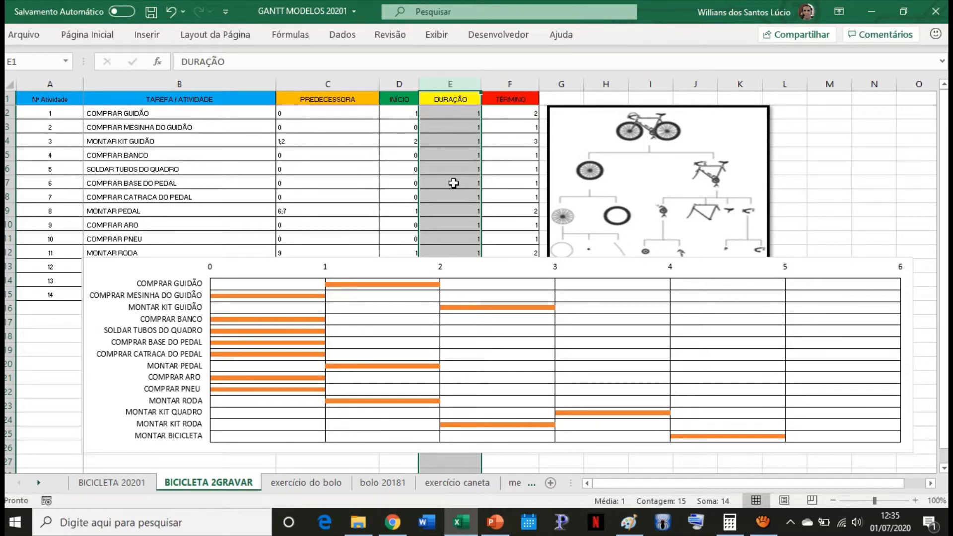
pyautogui.click(877, 198)
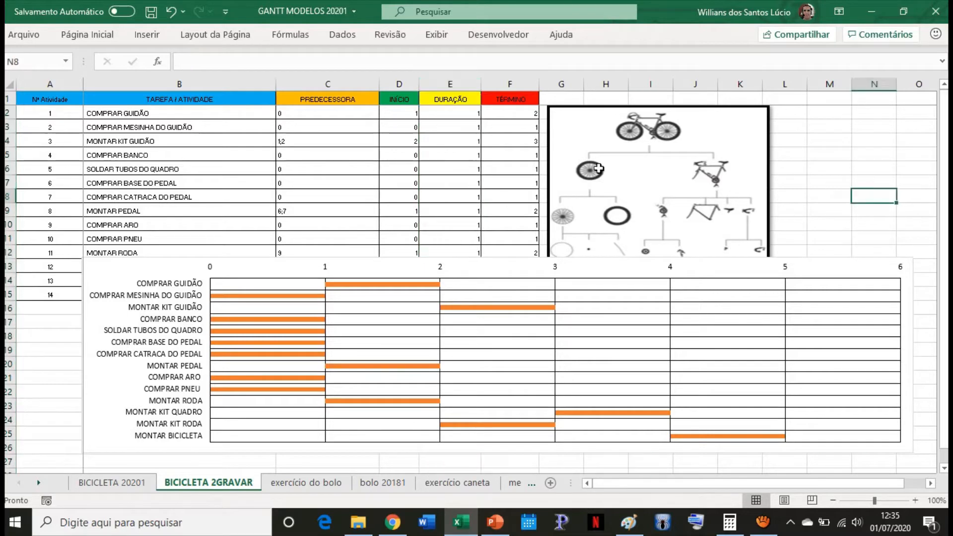
pyautogui.click(7, 127)
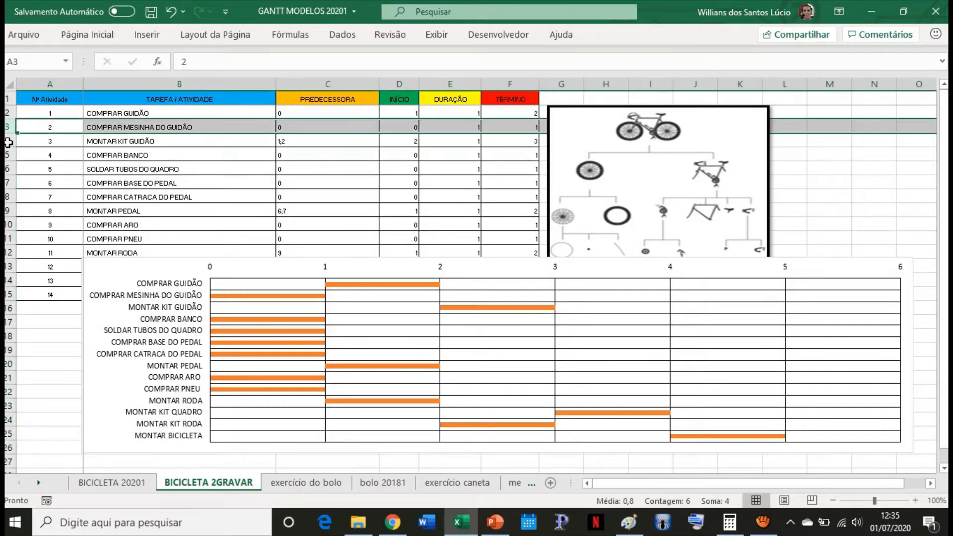
pyautogui.click(6, 155)
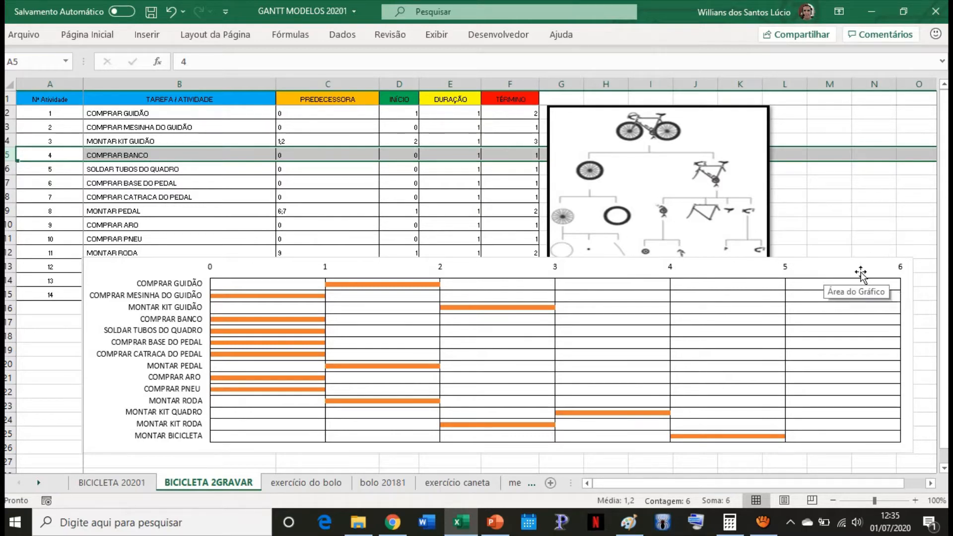
pyautogui.click(879, 237)
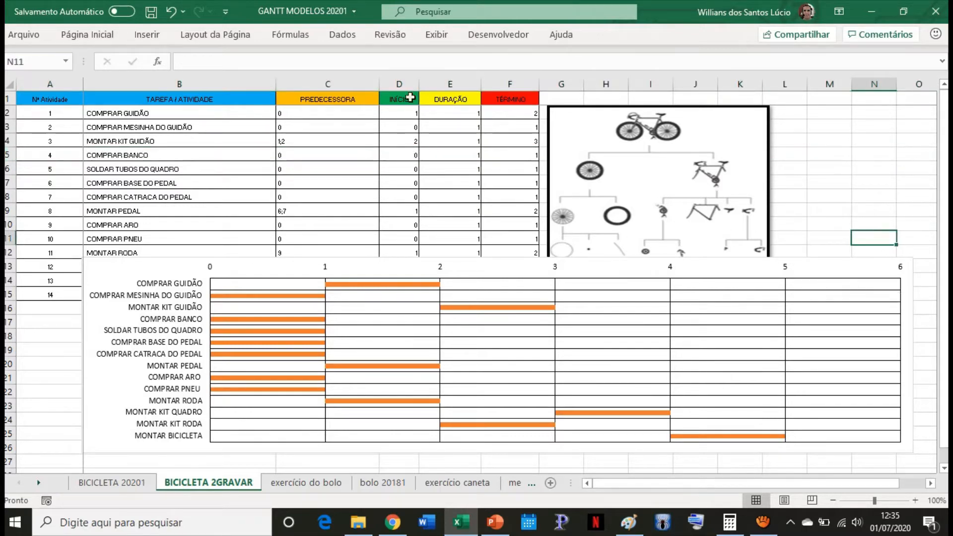
pyautogui.click(466, 85)
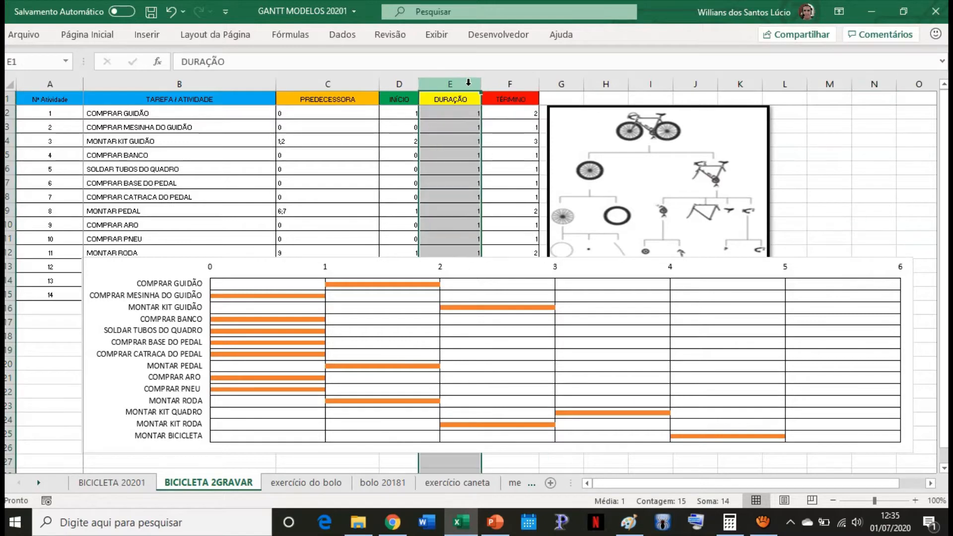
pyautogui.click(413, 80)
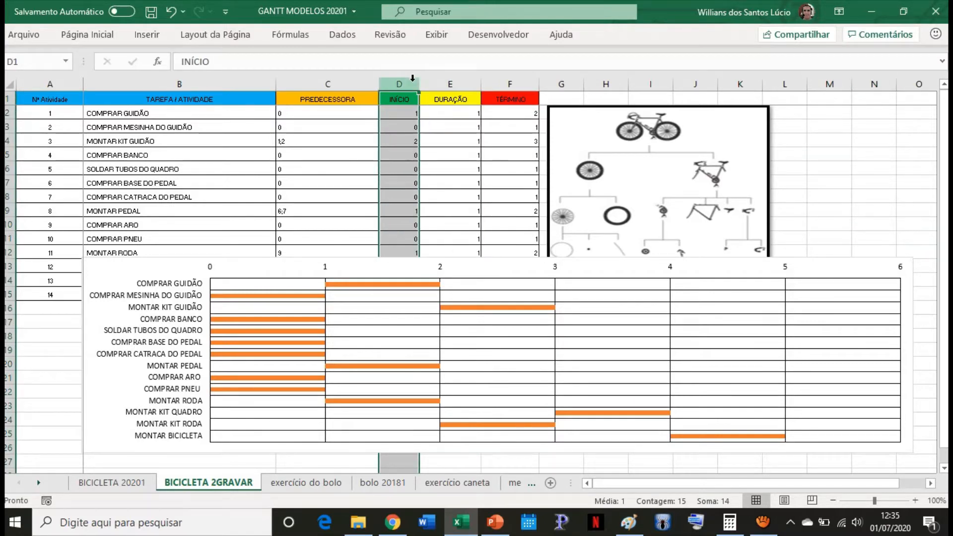
pyautogui.click(831, 151)
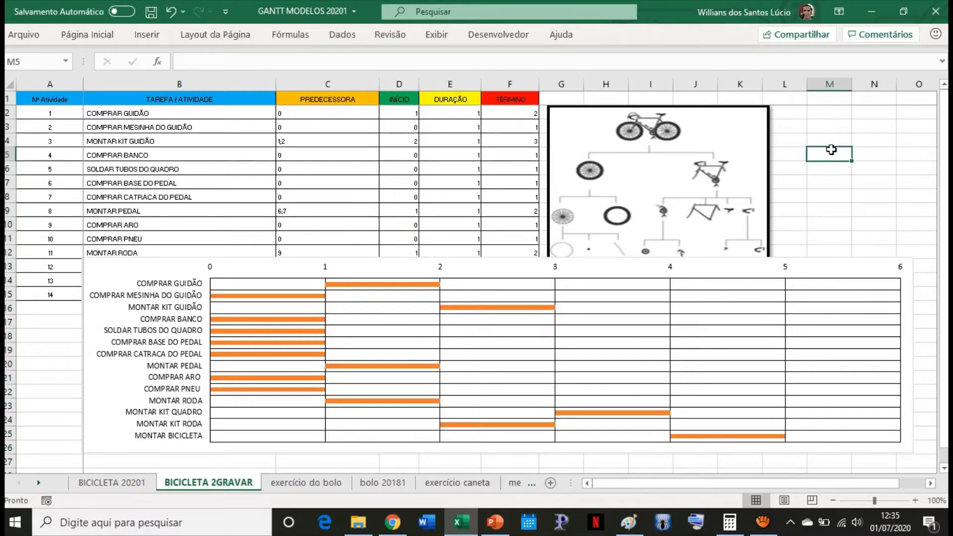
# - Set the duration of COMPRAR GUIDÃO to 4 and check the effect on the Gantt chart
pyautogui.click(7, 113)
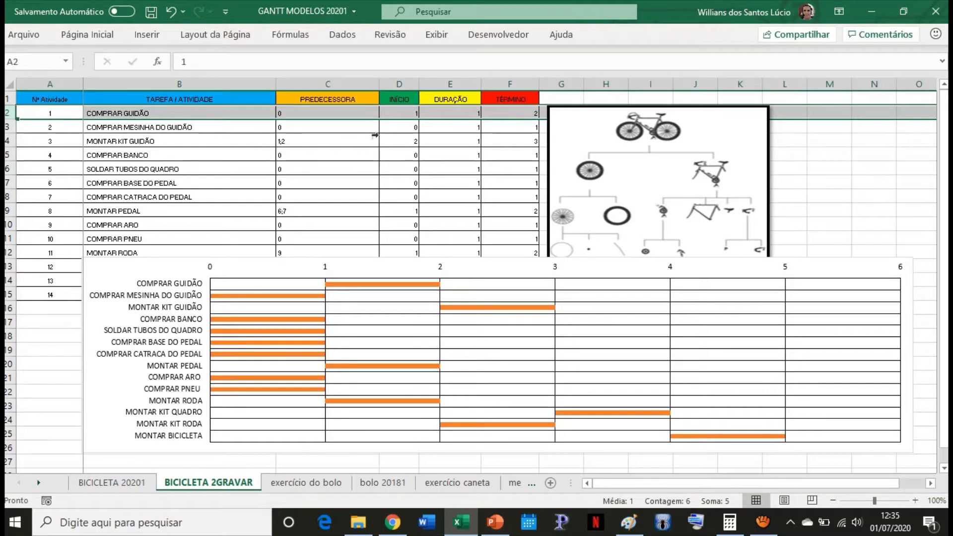
pyautogui.click(455, 114)
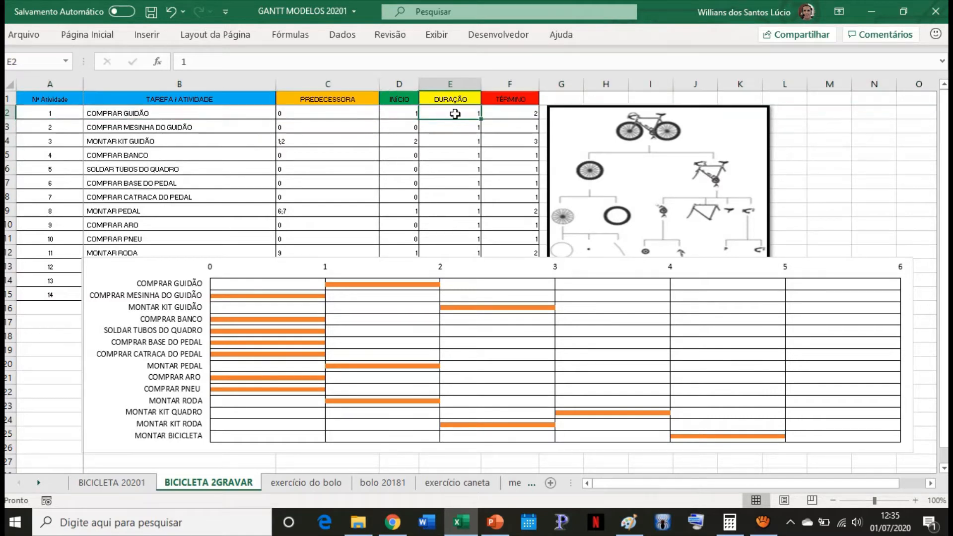
pyautogui.write('4')
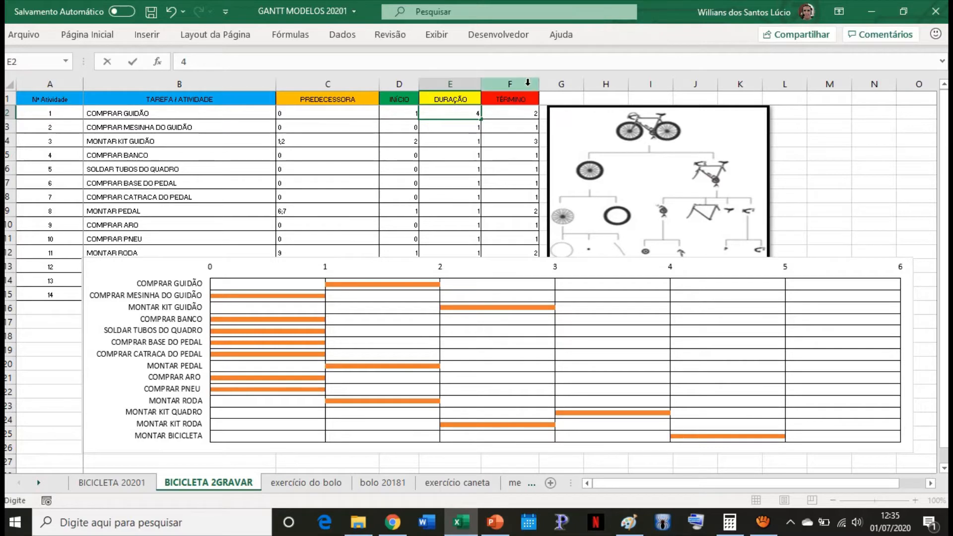
pyautogui.click(822, 126)
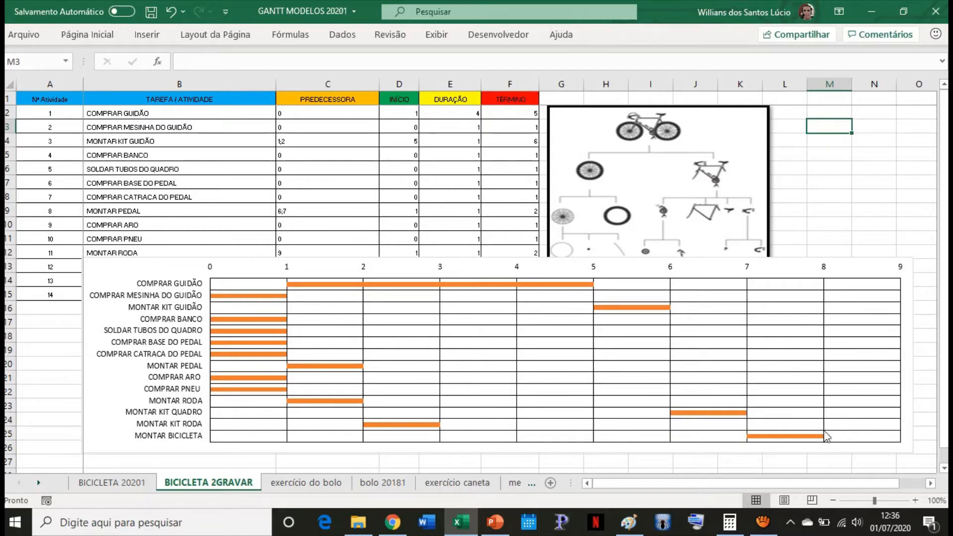
pyautogui.moveTo(815, 441)
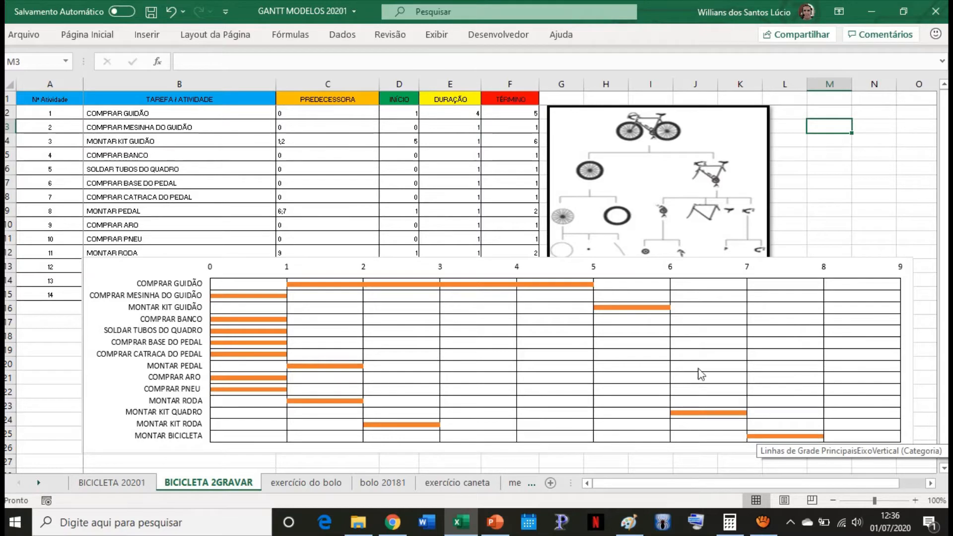
# - Set the duration of the COMPRAR GUIDÃO activity to 2
pyautogui.click(451, 113)
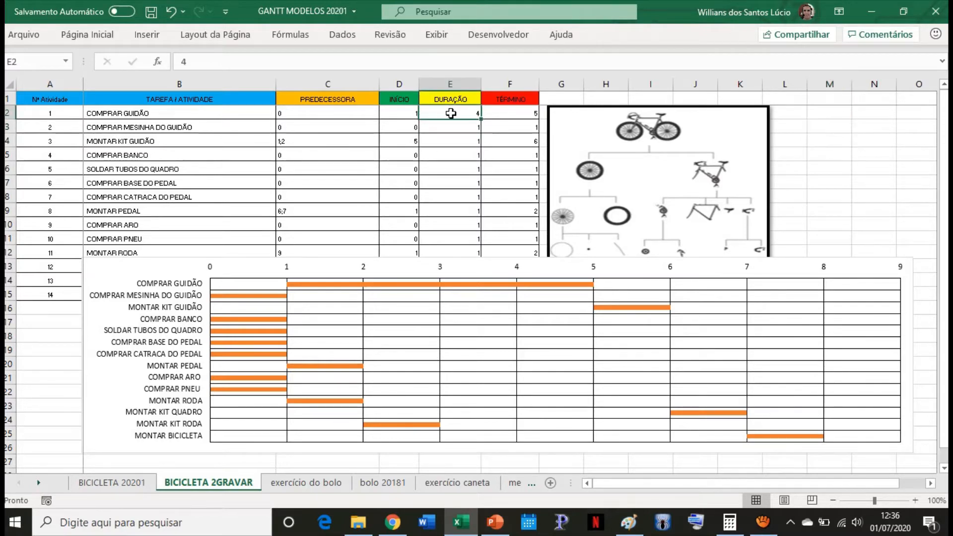
pyautogui.write('2')
pyautogui.click(829, 168)
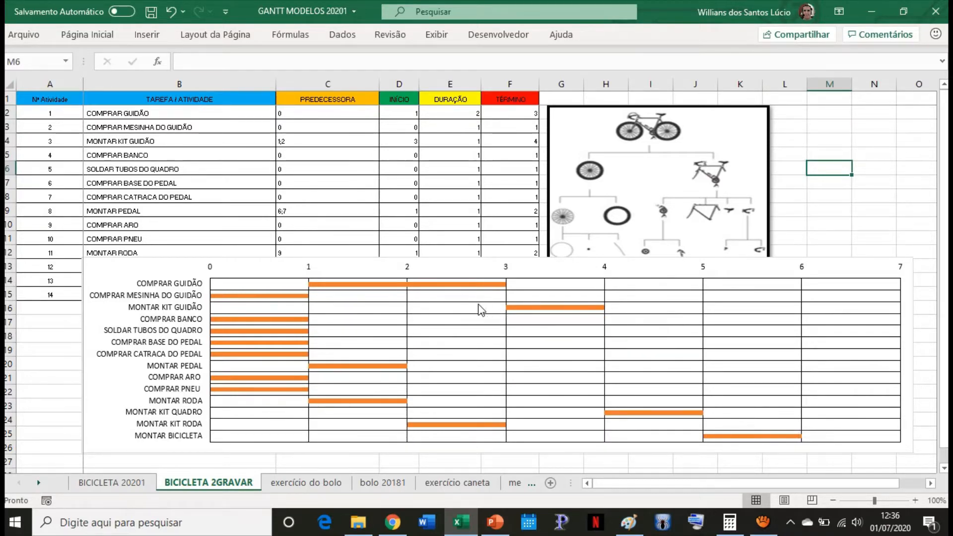
# - Set the duration of the COMPRAR BASE DO PEDAL activity to 3
pyautogui.click(9, 182)
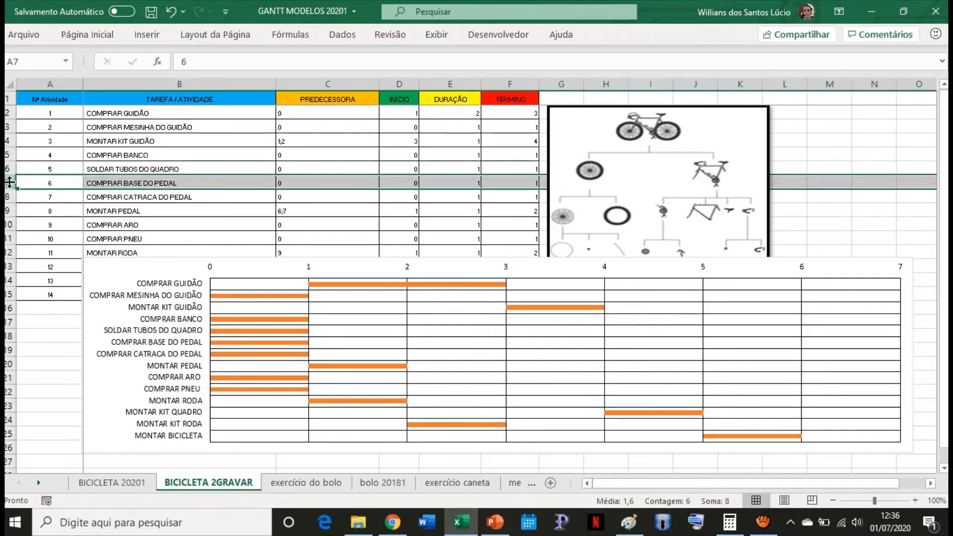
pyautogui.click(457, 182)
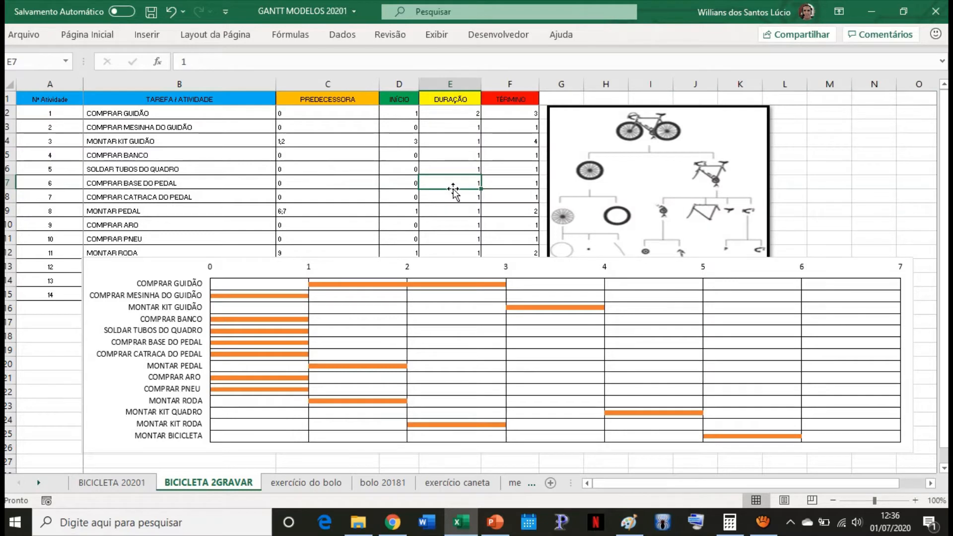
pyautogui.write('3')
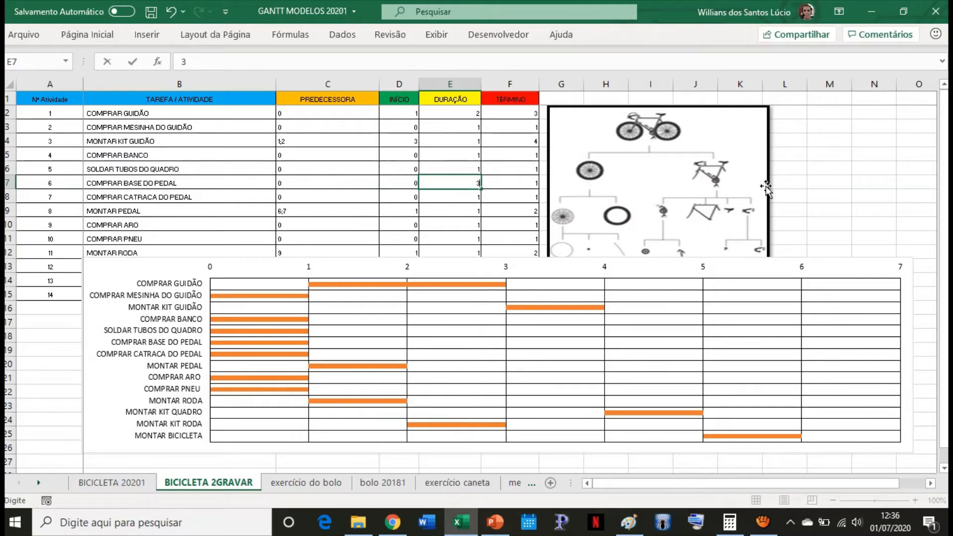
pyautogui.click(788, 199)
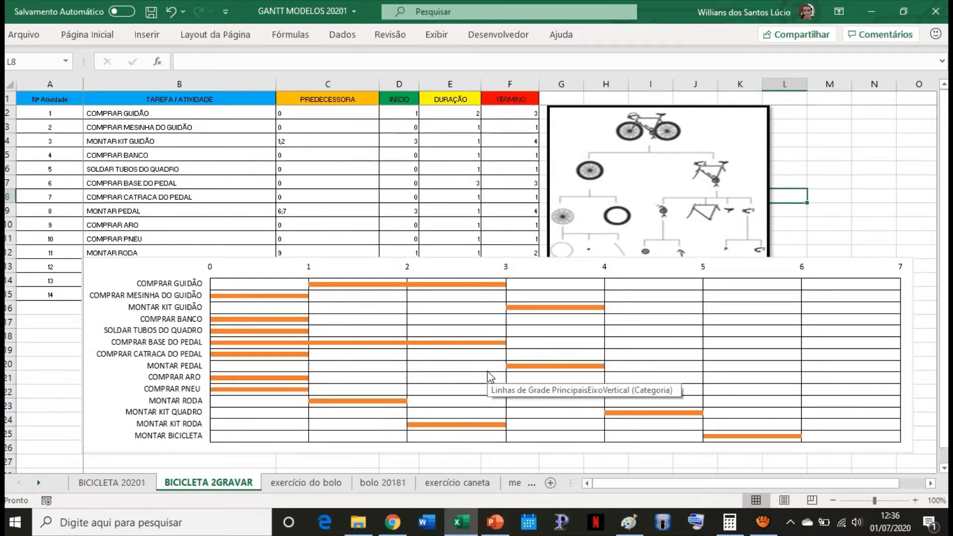
# - Move the Gantt chart down below the task table to uncover its last rows
pyautogui.scroll(-1, 461, 240)
pyautogui.scroll(1, 462, 207)
pyautogui.moveTo(458, 273); pyautogui.dragTo(457, 370)
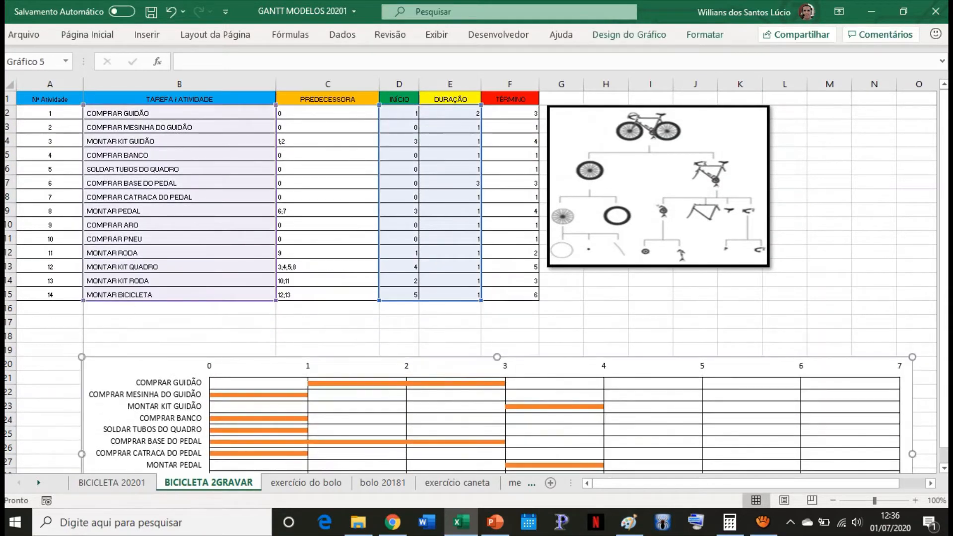
# - Set the duration of MONTAR BICICLETA to 2 and move the Gantt chart back up
pyautogui.click(10, 294)
pyautogui.click(458, 294)
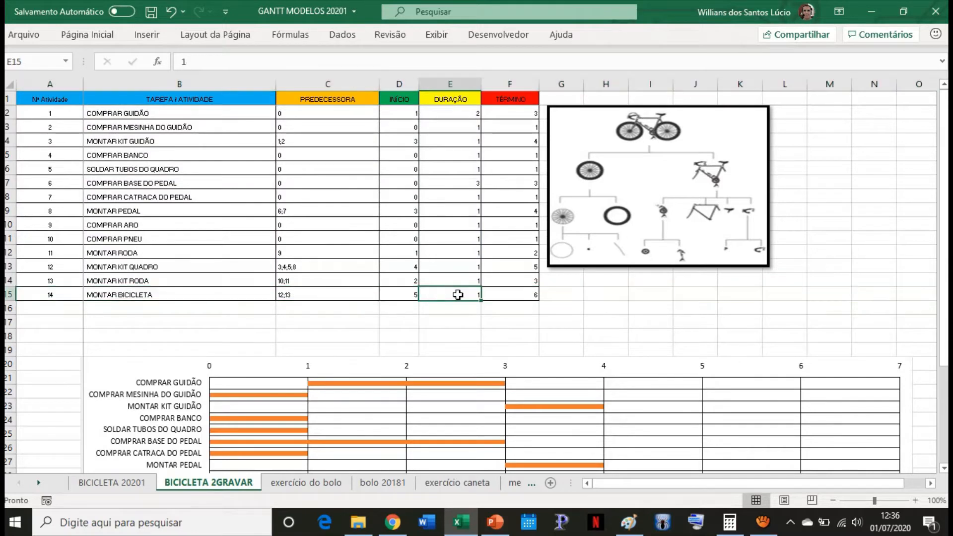
pyautogui.write('2')
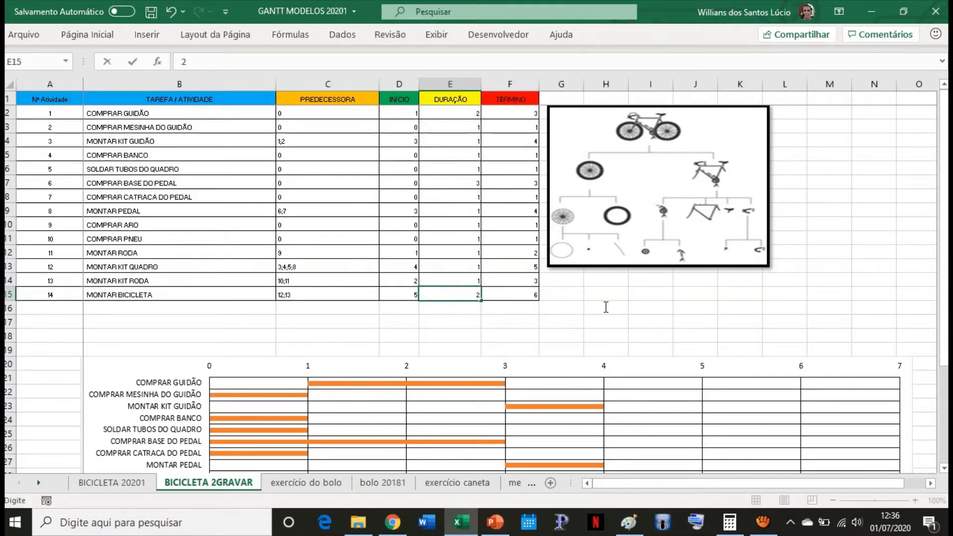
pyautogui.click(556, 294)
pyautogui.moveTo(498, 367); pyautogui.dragTo(519, 248)
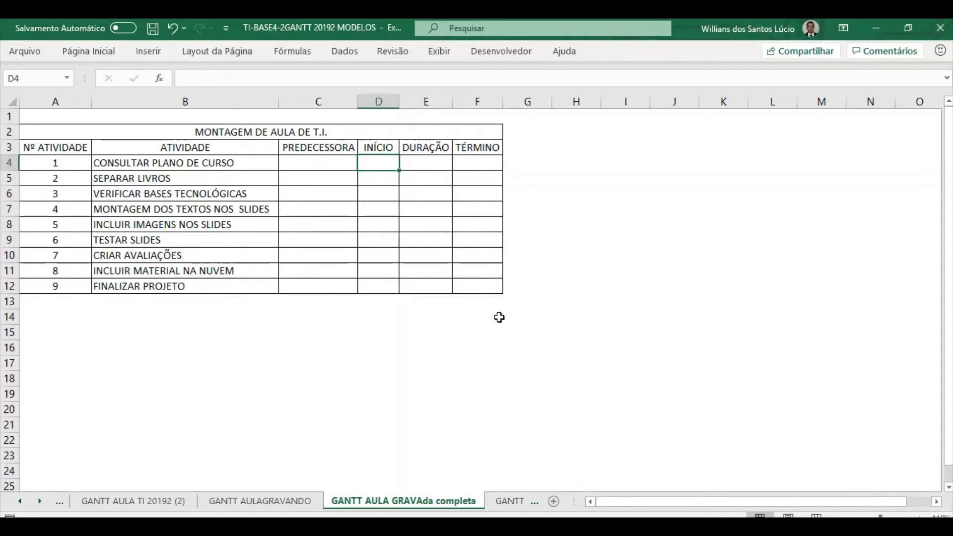
# - Examine the title, headers, activity list and empty schedule columns of the MONTAGEM DE AULA DE T.I. table
pyautogui.click(305, 132)
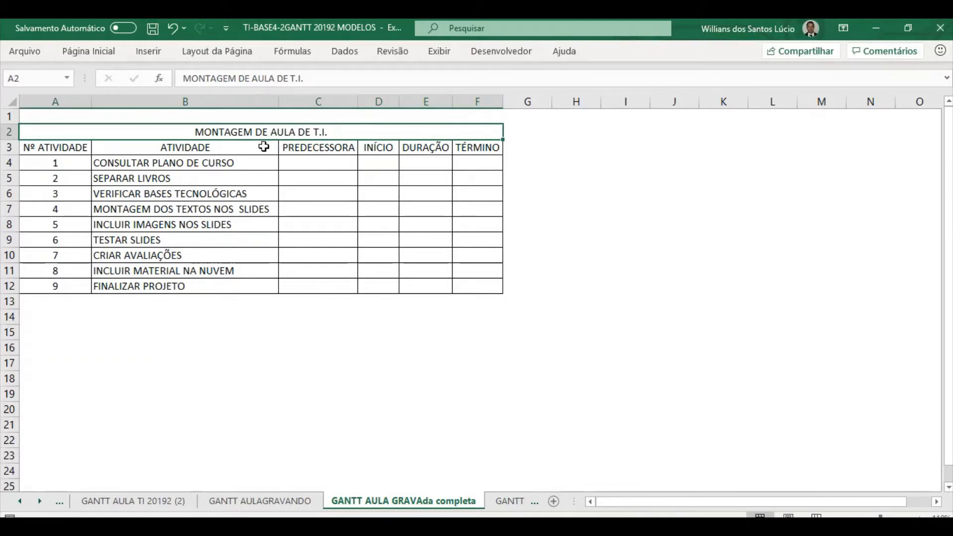
pyautogui.click(74, 147)
pyautogui.click(109, 150)
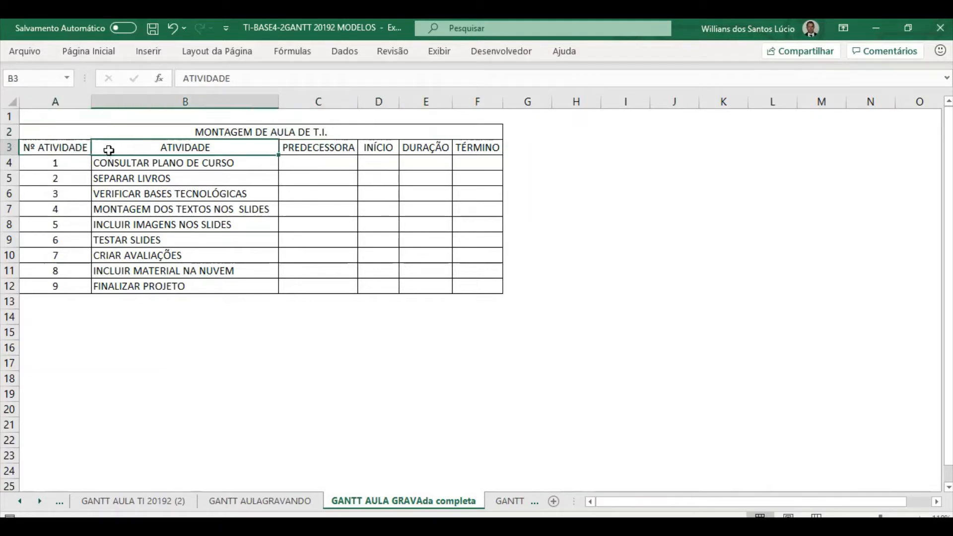
pyautogui.click(77, 149)
pyautogui.click(76, 101)
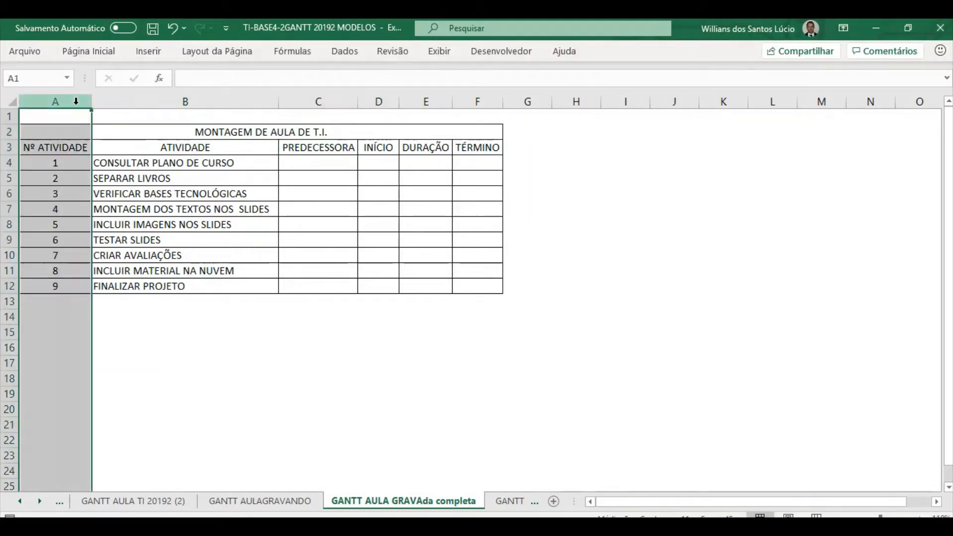
pyautogui.moveTo(76, 102); pyautogui.dragTo(151, 101)
pyautogui.click(155, 103)
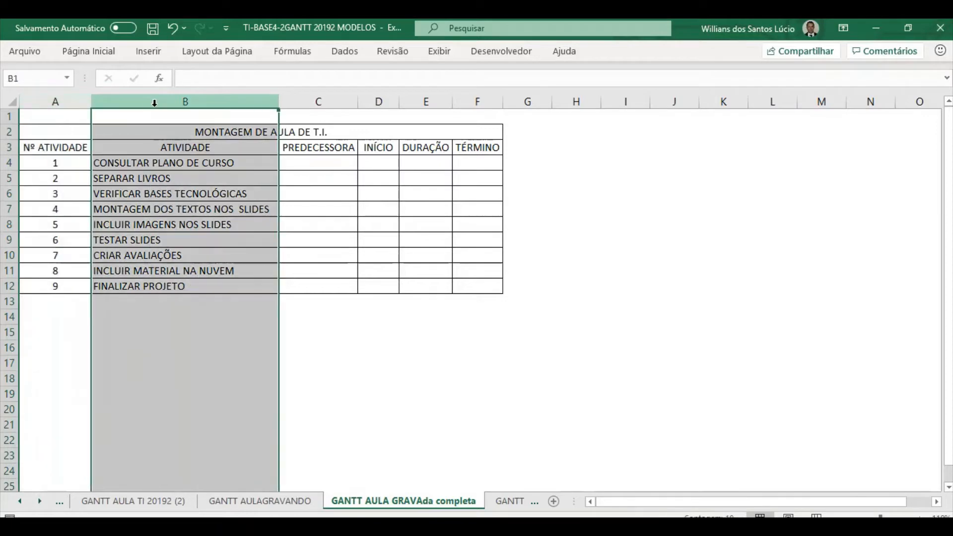
pyautogui.click(154, 162)
pyautogui.click(155, 177)
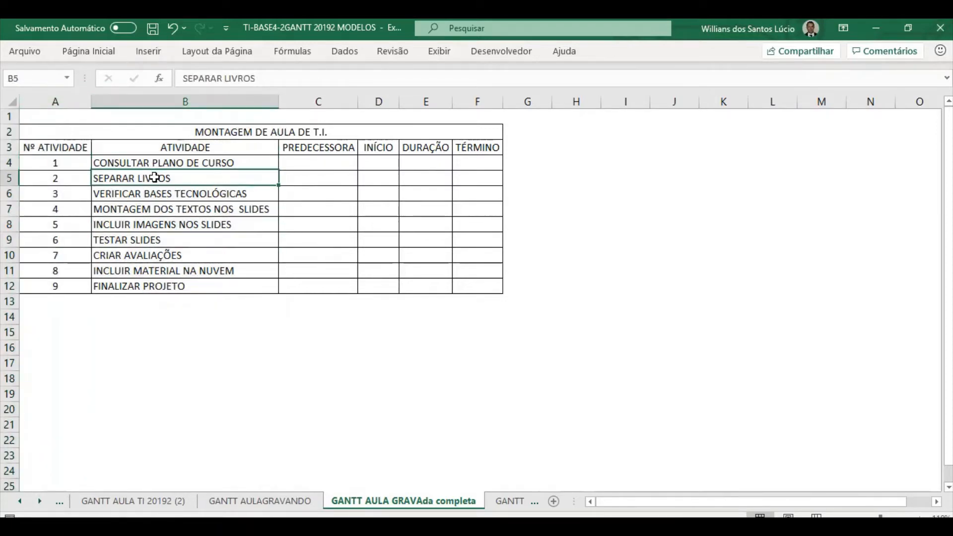
pyautogui.click(330, 103)
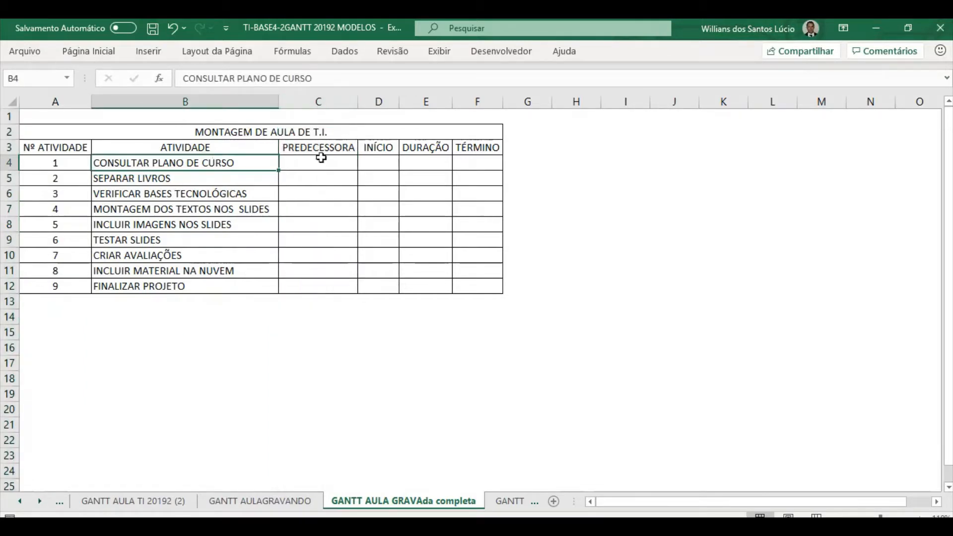
pyautogui.click(391, 97)
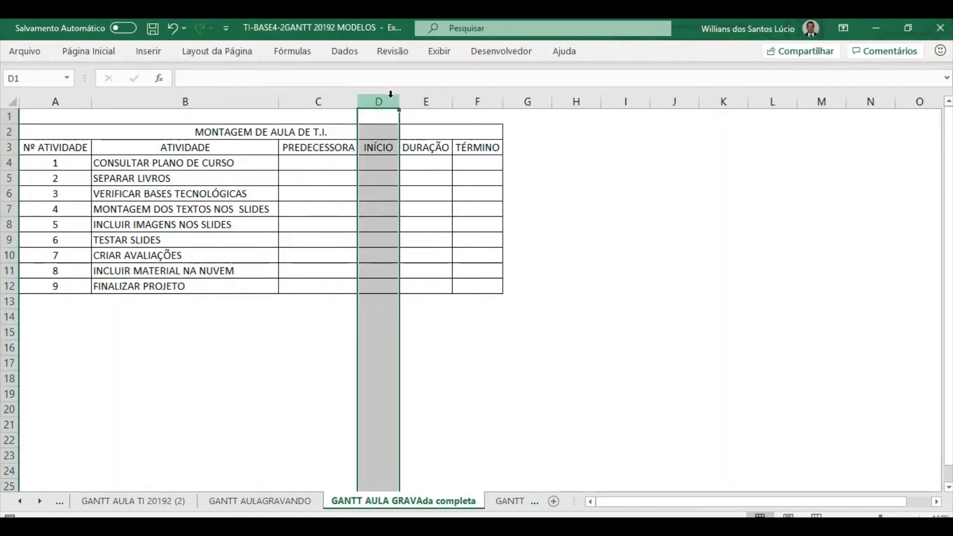
# - Examine the DURAÇÃO and TÉRMINO columns, the table title and each activity from CONSULTAR PLANO DE CURSO to FINALIZAR PROJETO
pyautogui.click(435, 100)
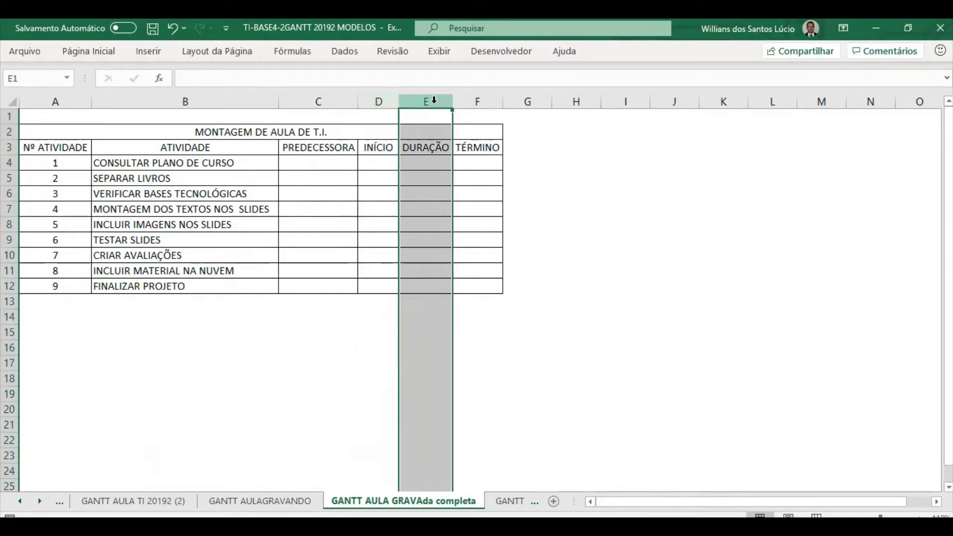
pyautogui.click(481, 96)
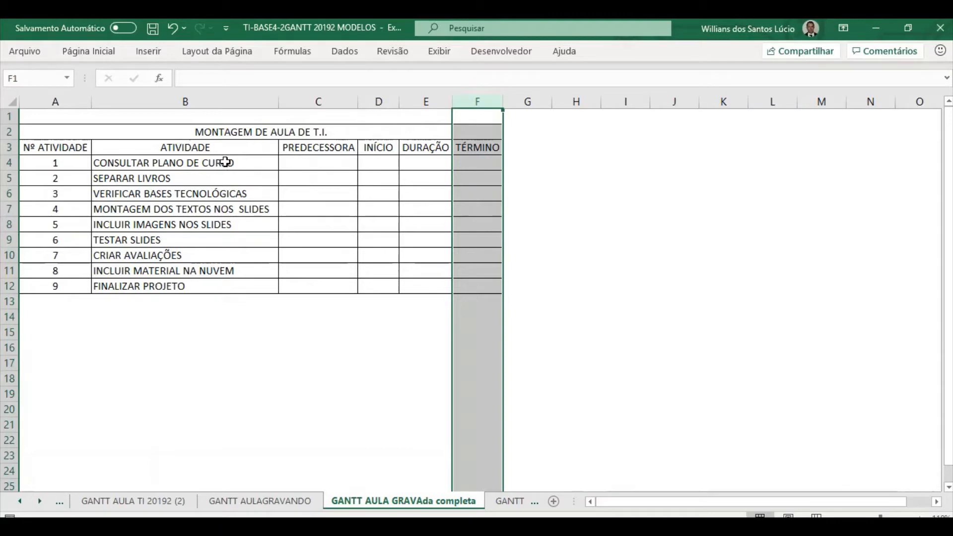
pyautogui.click(270, 132)
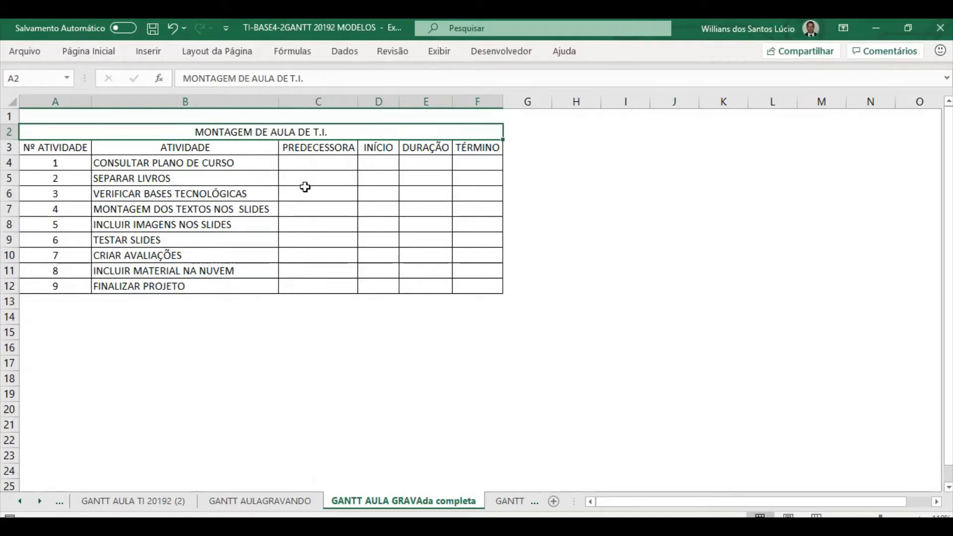
pyautogui.click(250, 164)
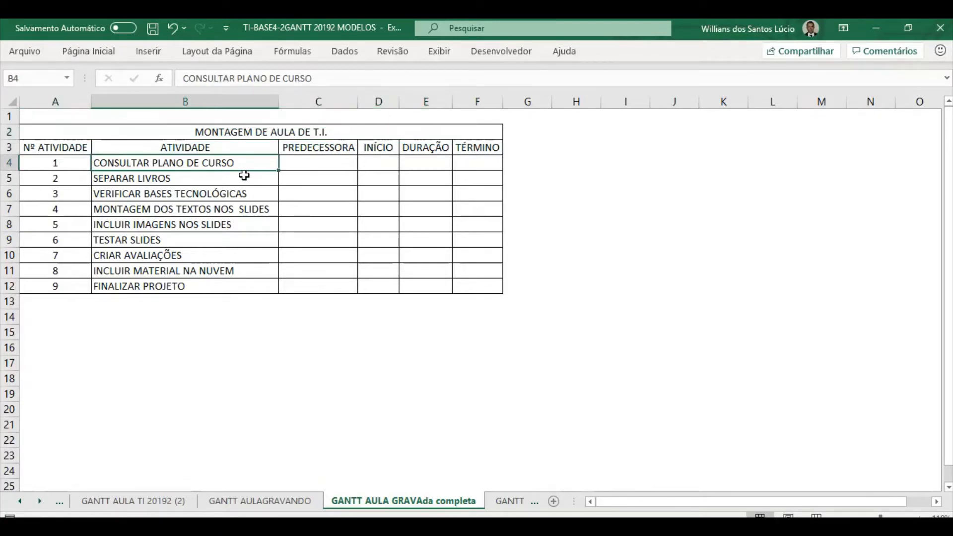
pyautogui.click(234, 176)
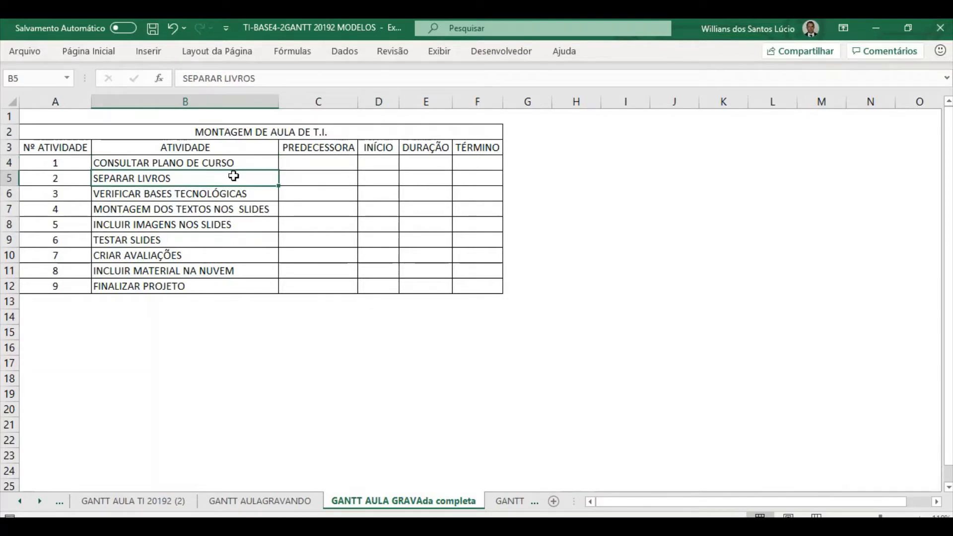
pyautogui.click(249, 195)
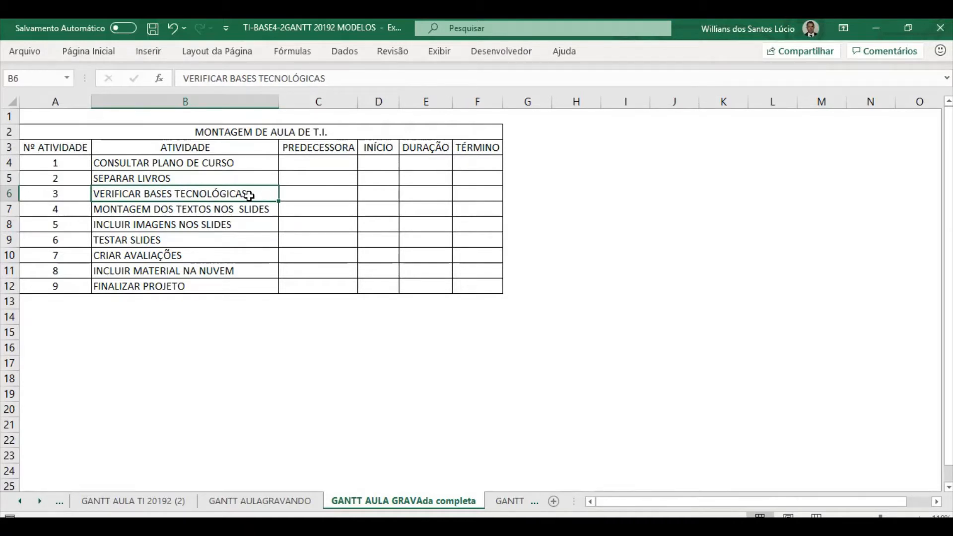
pyautogui.click(239, 206)
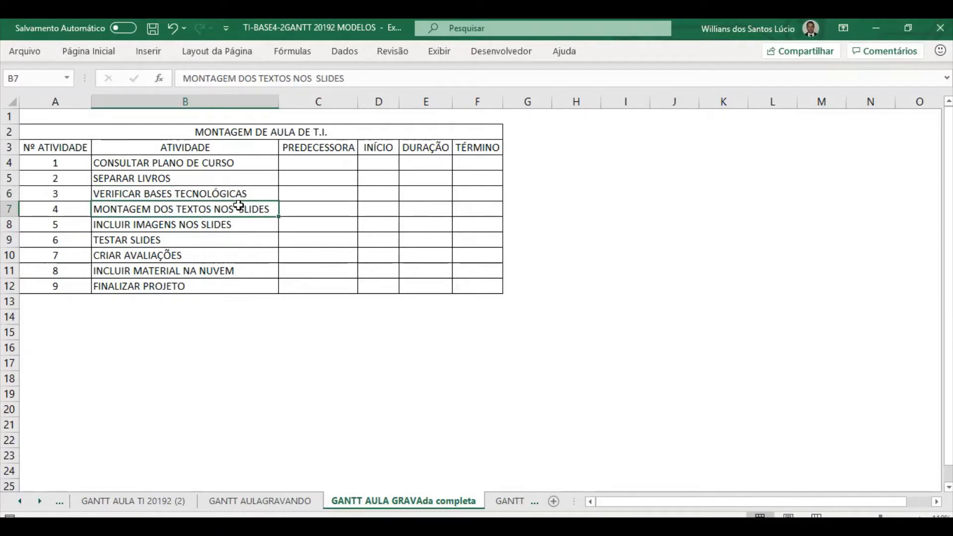
pyautogui.click(230, 226)
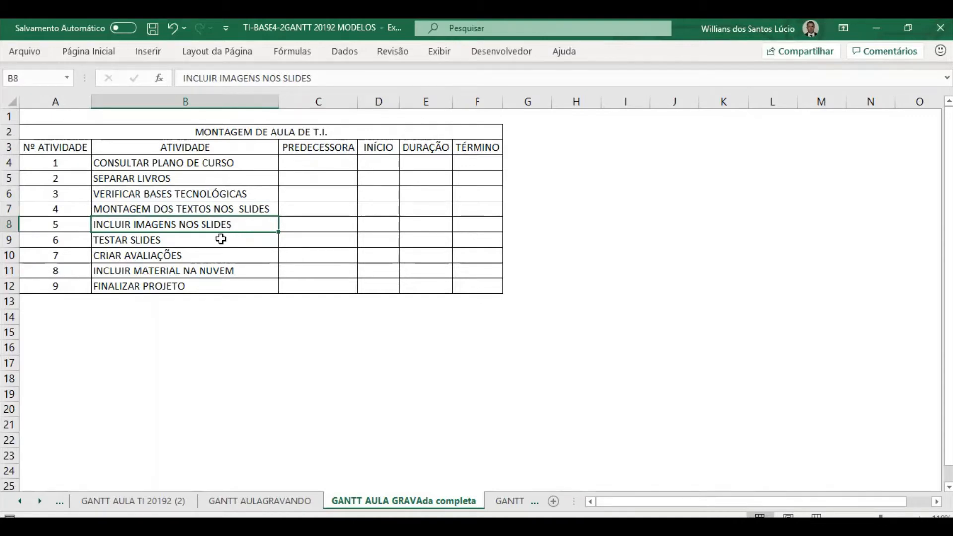
pyautogui.click(221, 240)
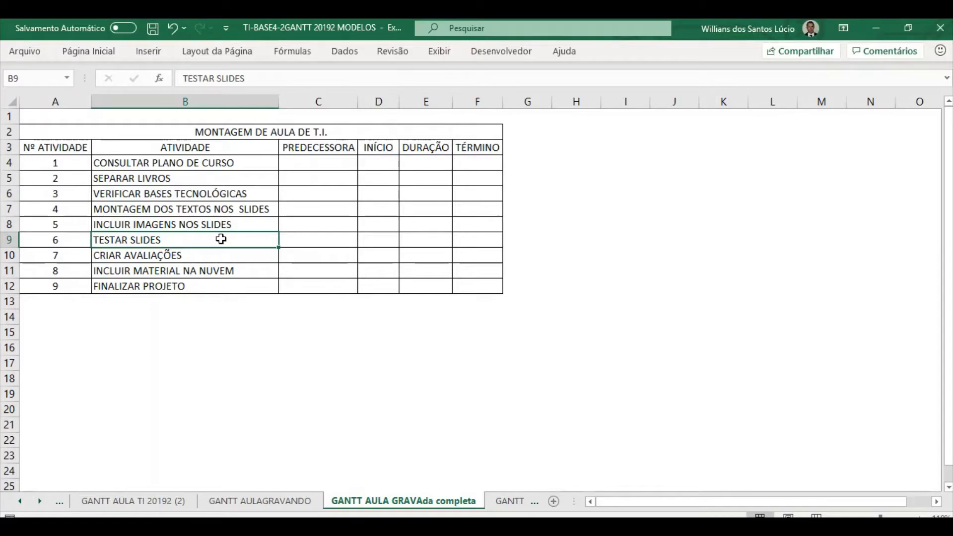
pyautogui.click(183, 258)
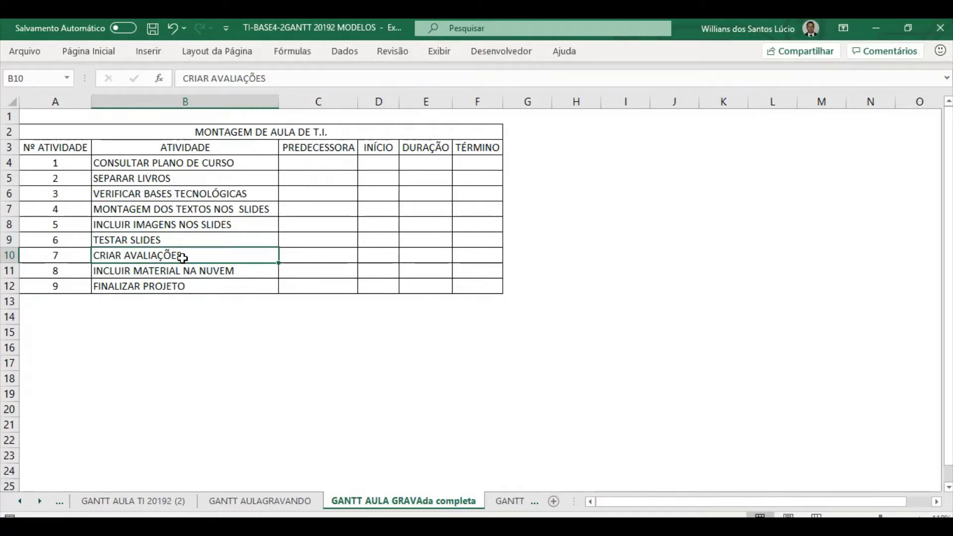
pyautogui.click(204, 273)
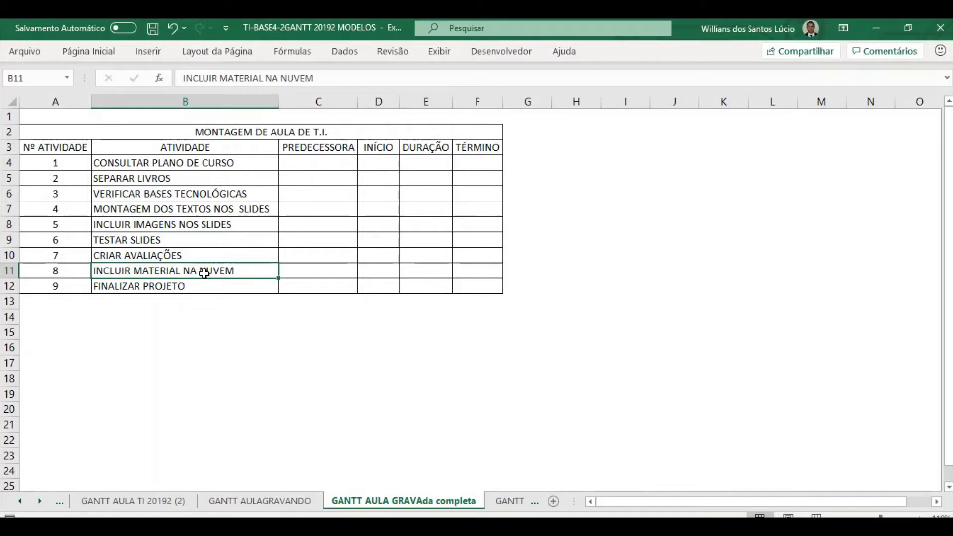
pyautogui.click(201, 290)
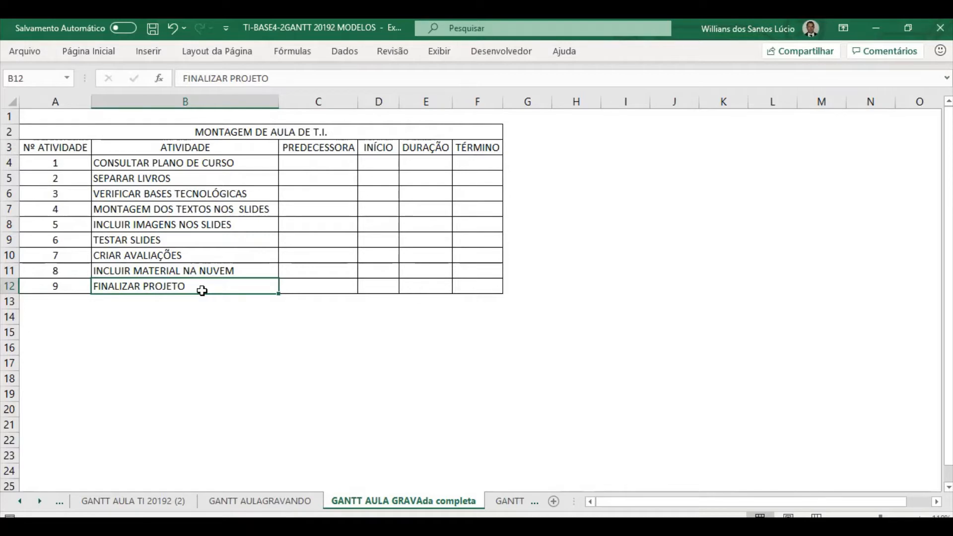
pyautogui.click(233, 164)
pyautogui.press('Down')
pyautogui.press('Down')
pyautogui.press('Down')
pyautogui.press('Down')
pyautogui.press('Down')
pyautogui.press('Down')
pyautogui.press('Down')
pyautogui.press('Down')
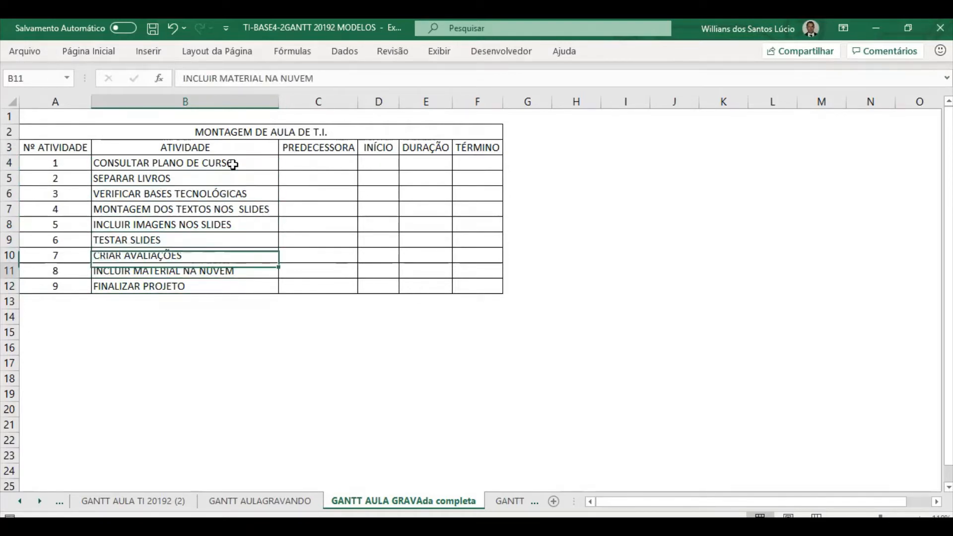
pyautogui.click(286, 134)
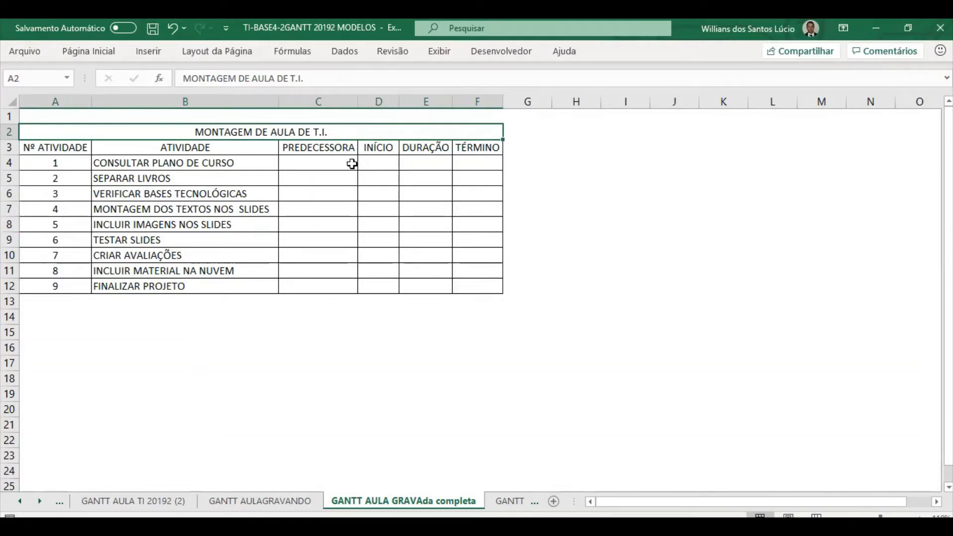
# - Set the PREDECESSORA of CONSULTAR PLANO DE CURSO to 0, and of SEPARAR LIVROS and VERIFICAR BASES TECNOLÓGICAS to 1
pyautogui.click(346, 148)
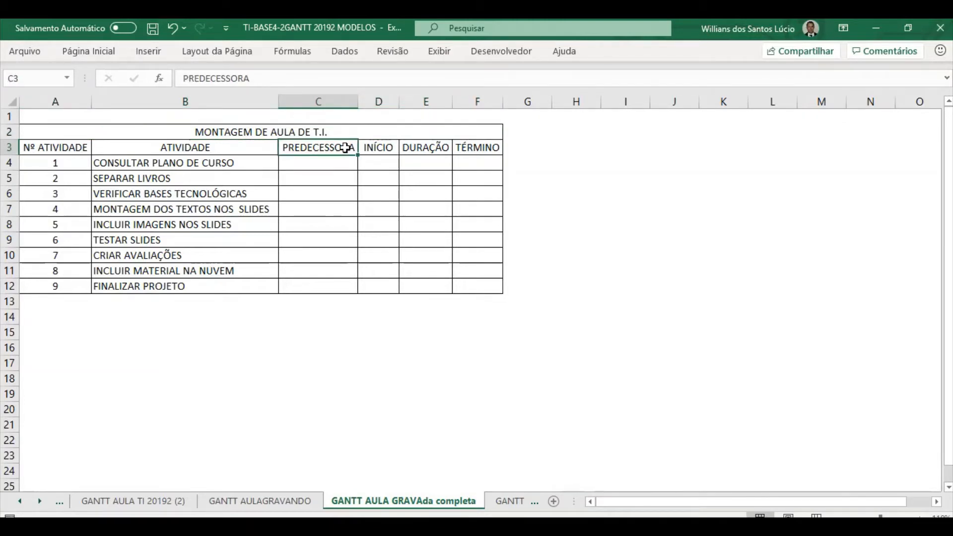
pyautogui.click(316, 163)
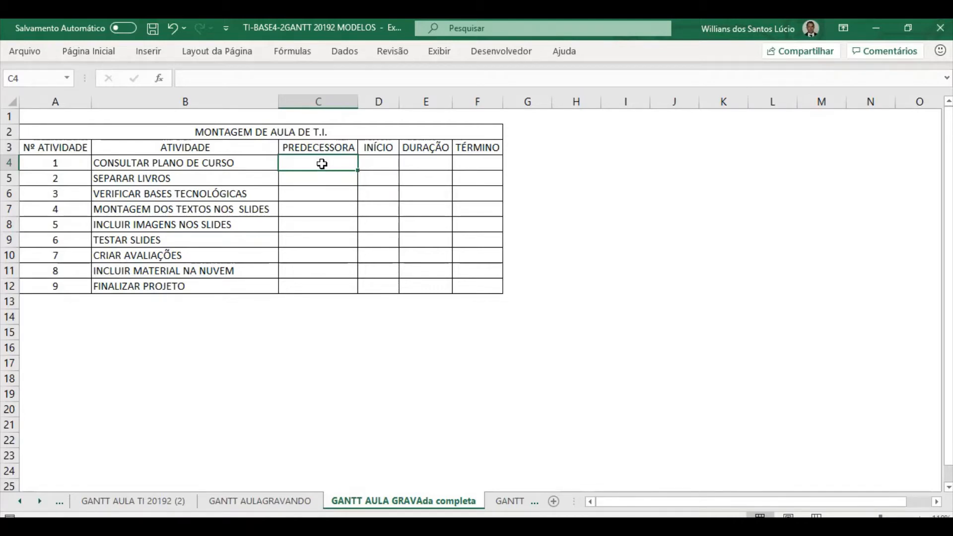
pyautogui.write('0')
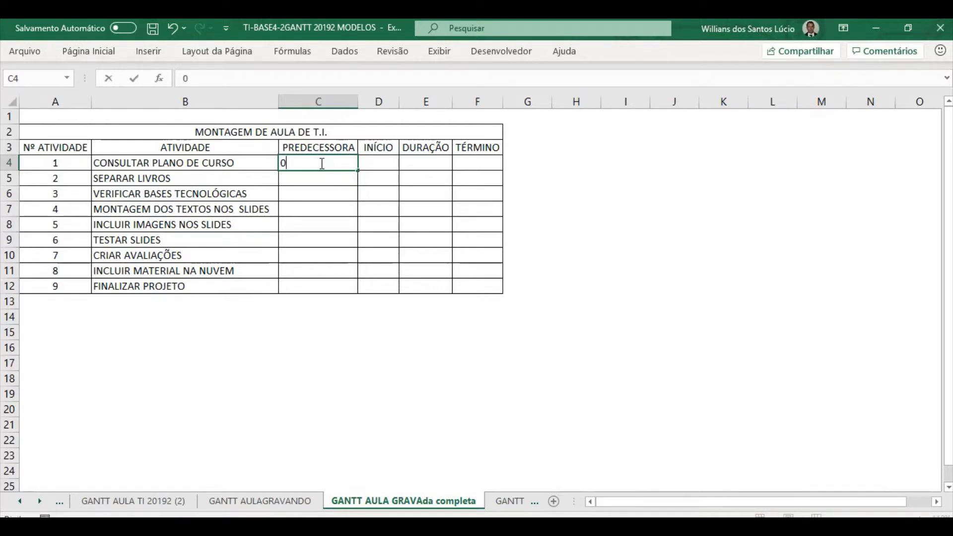
pyautogui.click(314, 179)
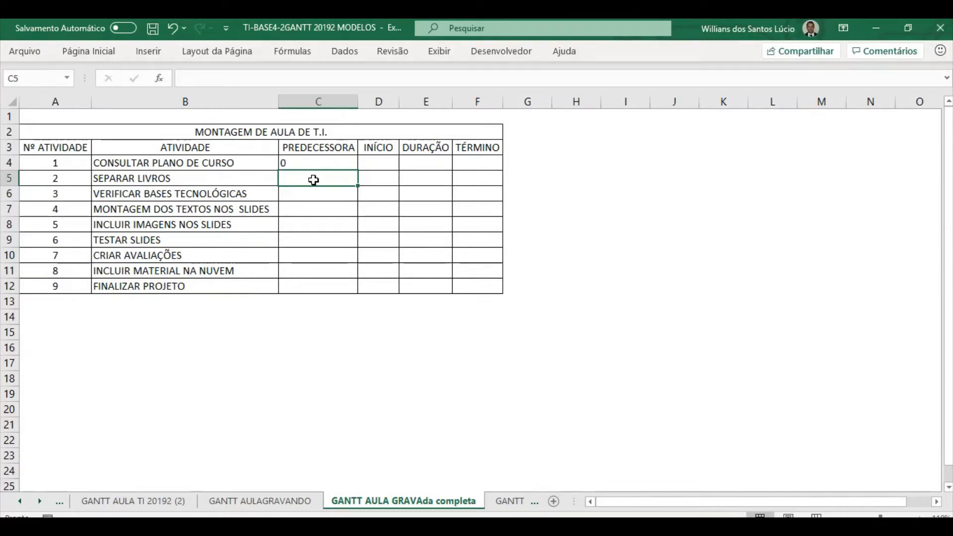
pyautogui.doubleClick(313, 179)
pyautogui.write('1')
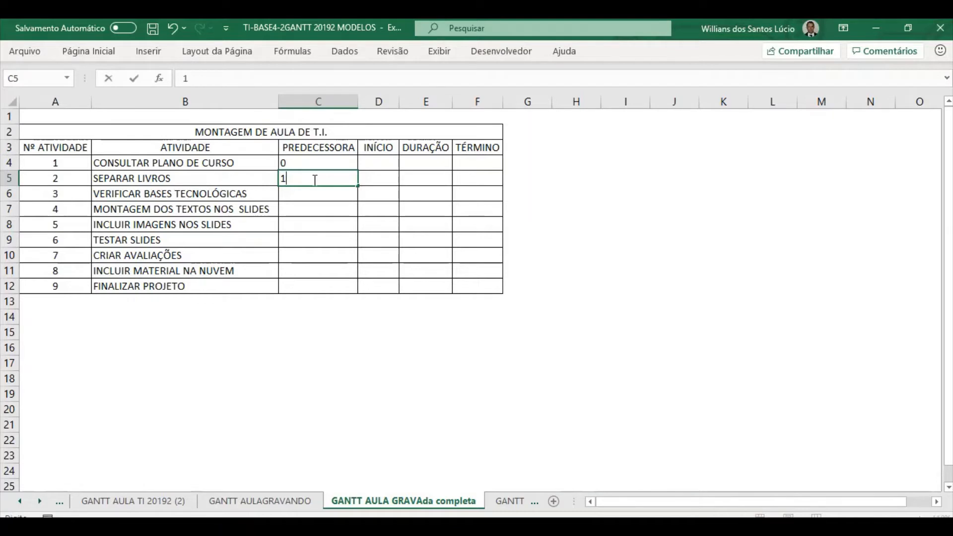
pyautogui.press('Return')
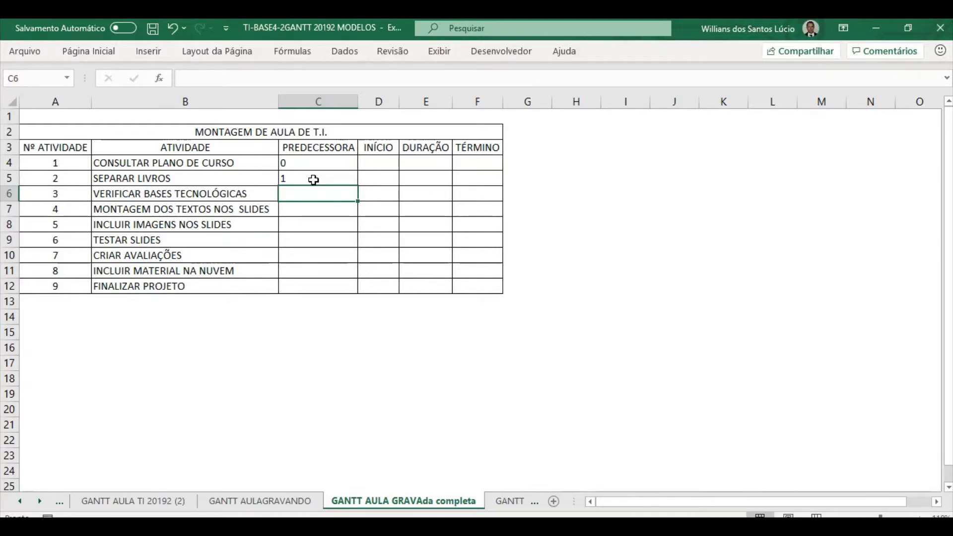
pyautogui.write('1')
pyautogui.press('Return')
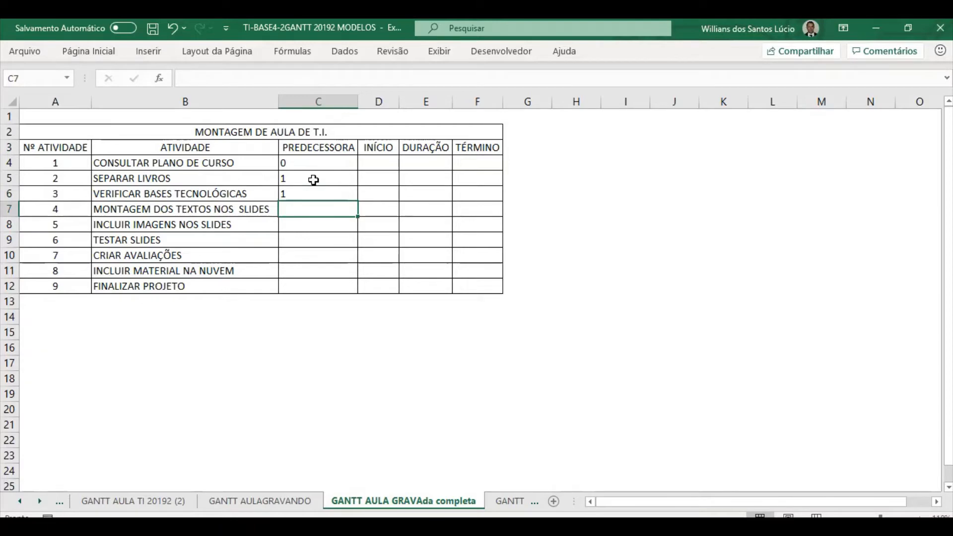
# - Enter 1;2;3 as the predecessors of the MONTAGEM DOS TEXTOS NOS SLIDES activity
pyautogui.click(220, 214)
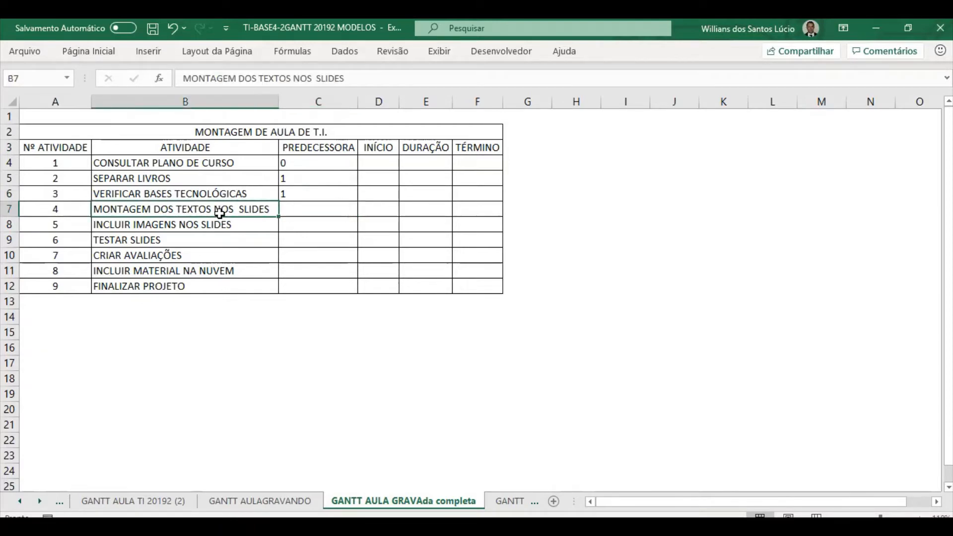
pyautogui.moveTo(225, 163); pyautogui.dragTo(222, 189)
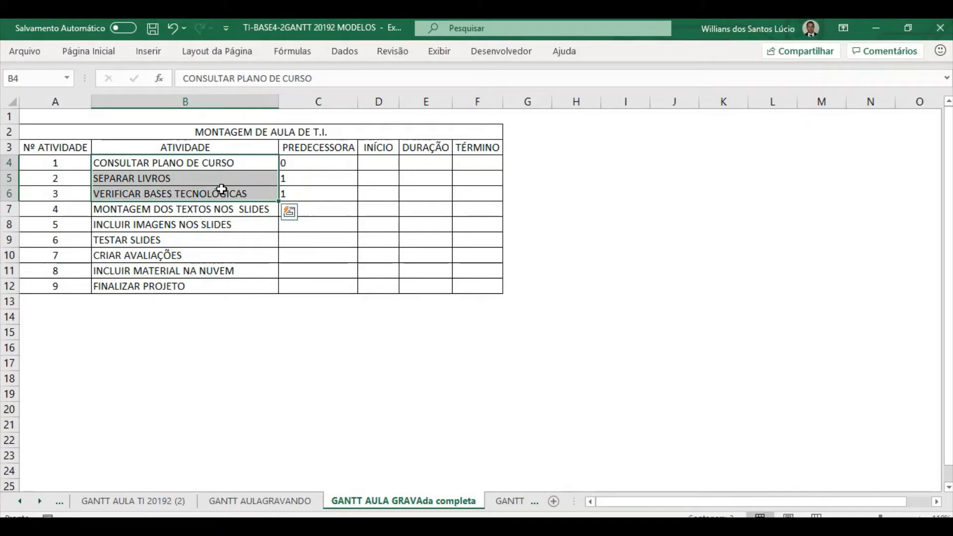
pyautogui.click(330, 213)
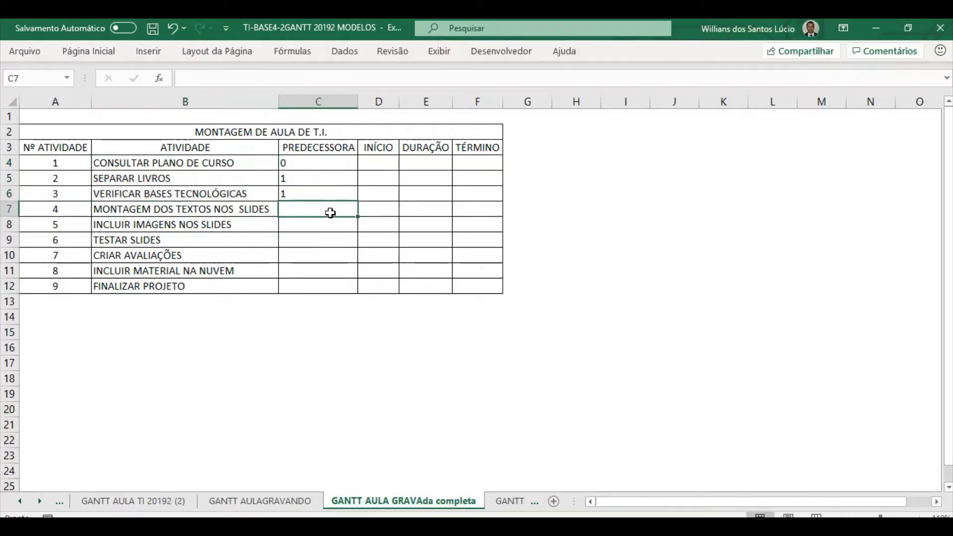
pyautogui.write('1;2')
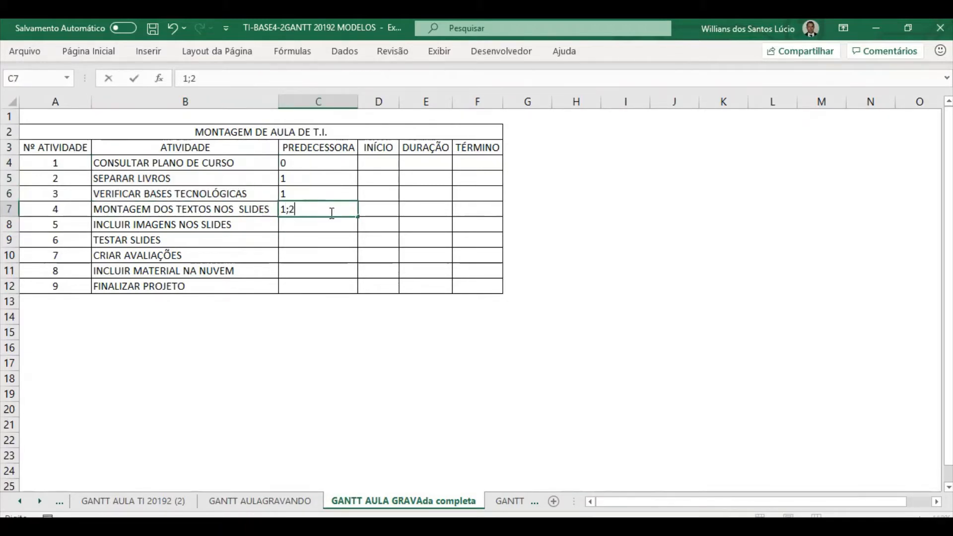
pyautogui.write(';3')
pyautogui.click(312, 225)
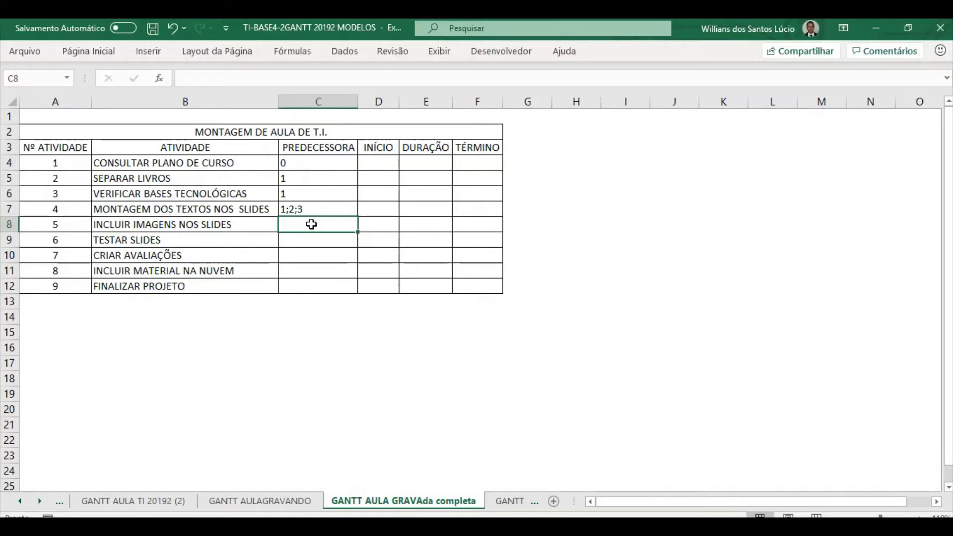
# - Enter 1;2;3;4 as the predecessors of INCLUIR IMAGENS NOS SLIDES and review the activities that precede it
pyautogui.doubleClick(312, 224)
pyautogui.write('1;2;3;')
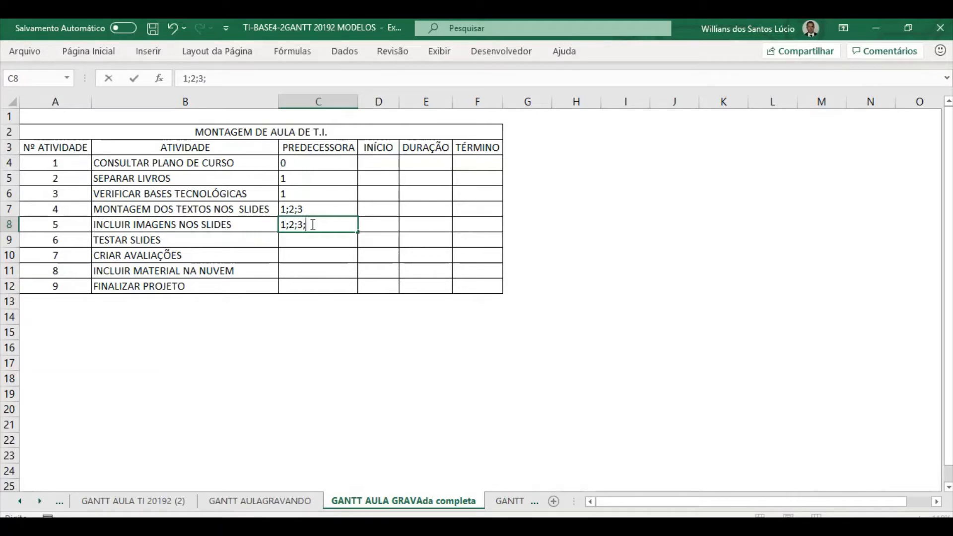
pyautogui.write('4')
pyautogui.moveTo(221, 162); pyautogui.dragTo(225, 203)
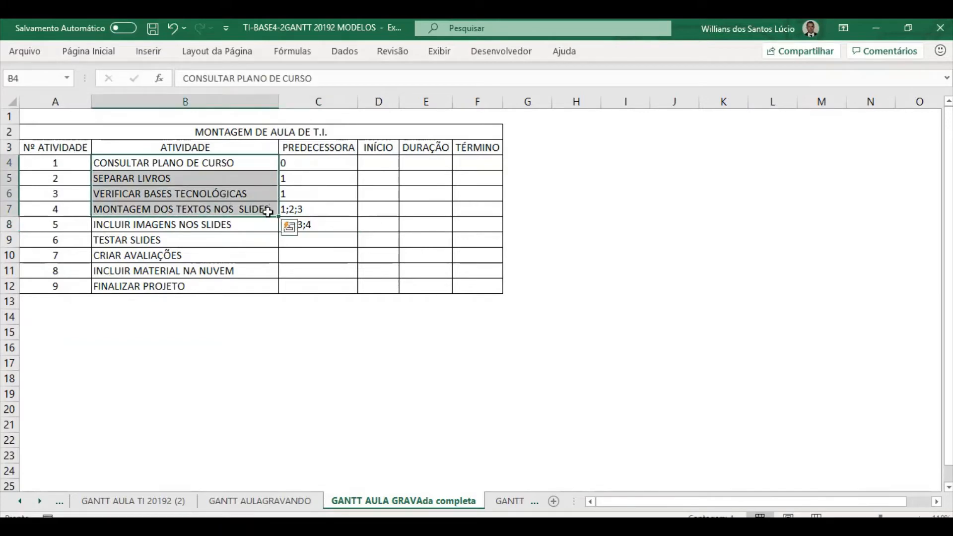
pyautogui.click(214, 224)
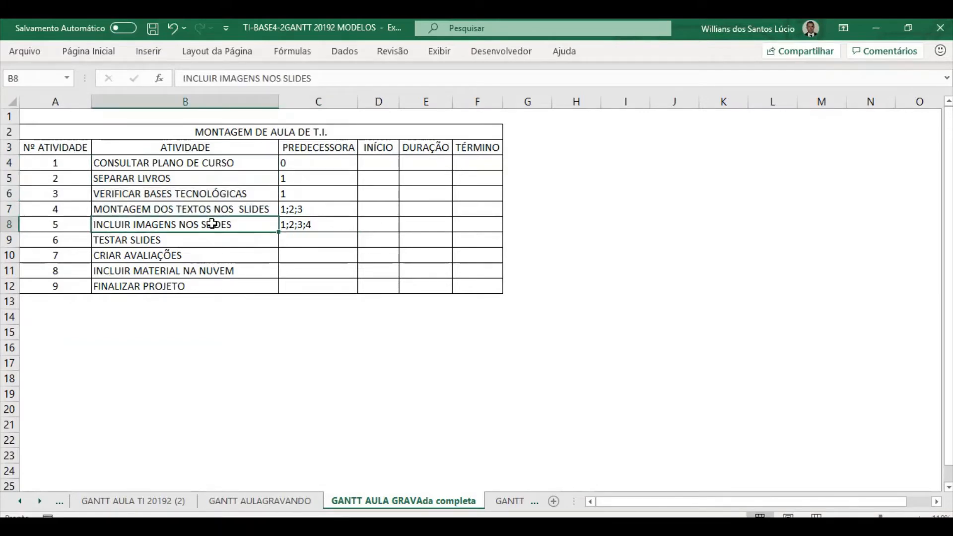
# - Review the activities preceding TESTAR SLIDES and enter 1;2;3;4;5 as its predecessors
pyautogui.click(188, 241)
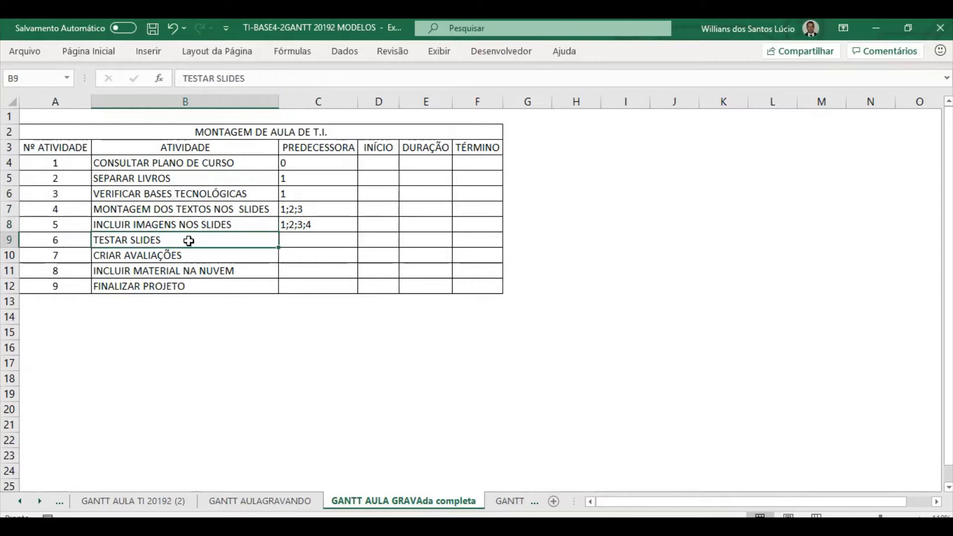
pyautogui.click(304, 242)
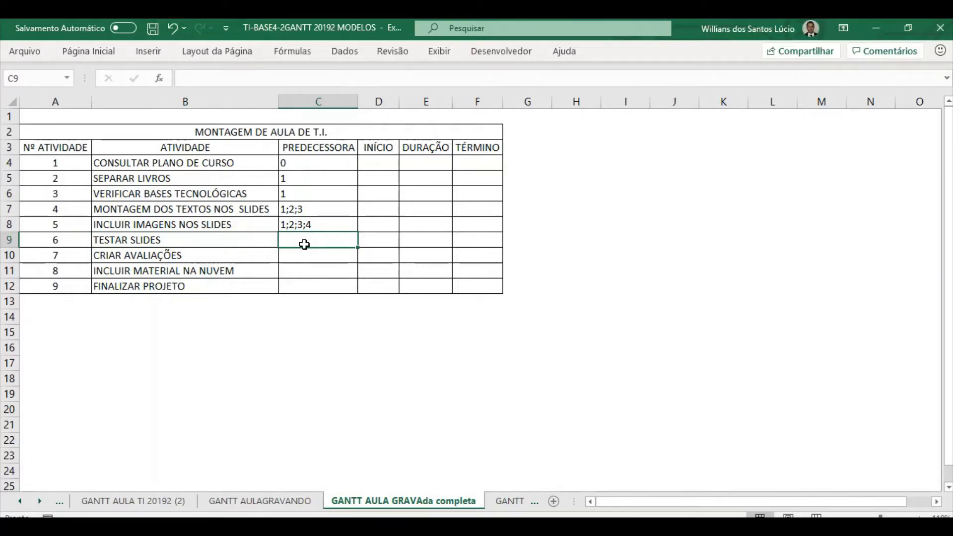
pyautogui.moveTo(203, 164); pyautogui.dragTo(200, 223)
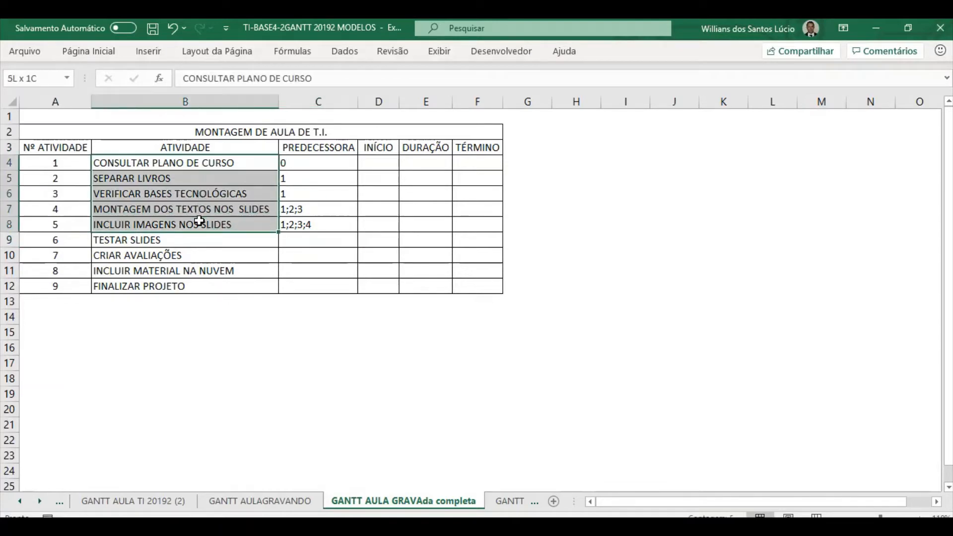
pyautogui.click(320, 238)
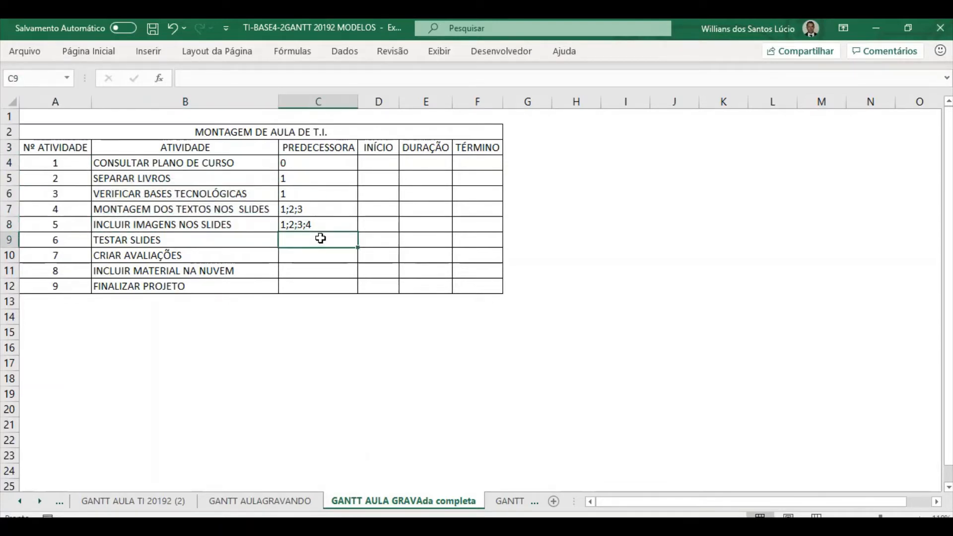
pyautogui.write('1;2;3;')
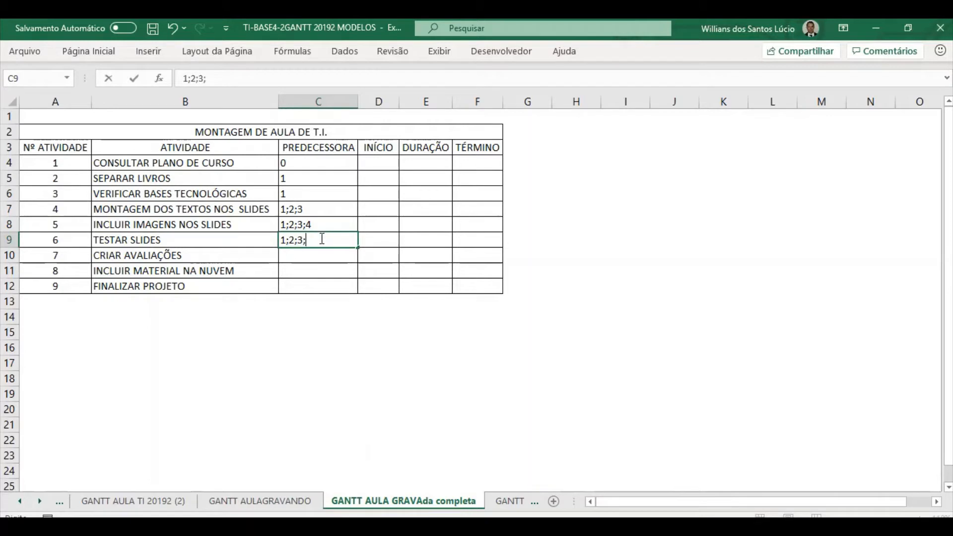
pyautogui.write('4;5')
pyautogui.press('Return')
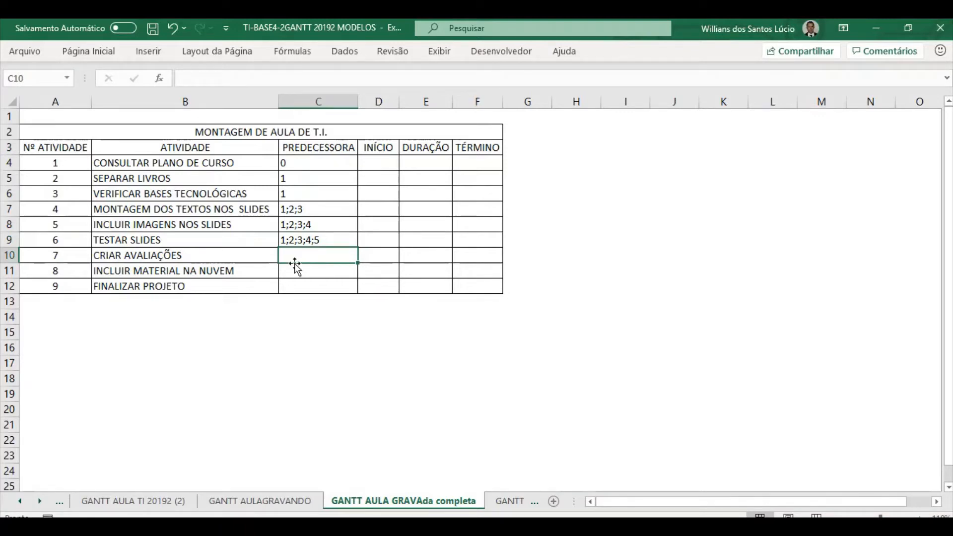
# - Review the activities preceding CRIAR AVALIAÇÕES and enter 1;2;3;4;5 as its predecessors
pyautogui.click(251, 163)
pyautogui.moveTo(252, 163); pyautogui.dragTo(243, 217)
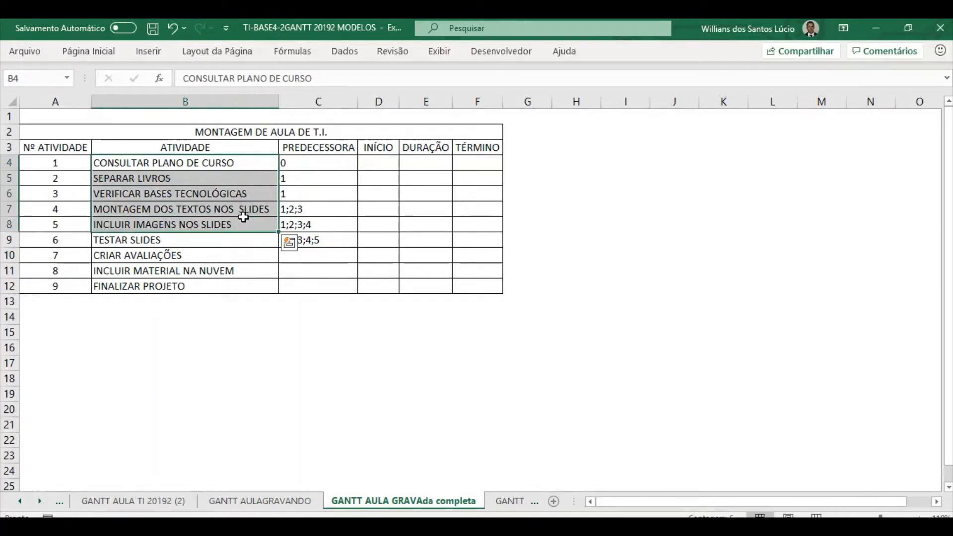
pyautogui.click(188, 242)
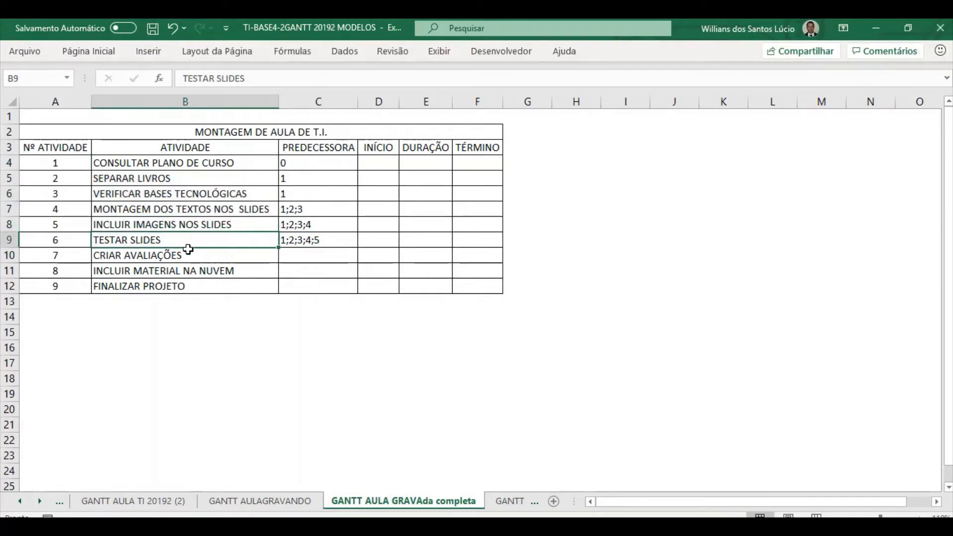
pyautogui.click(185, 254)
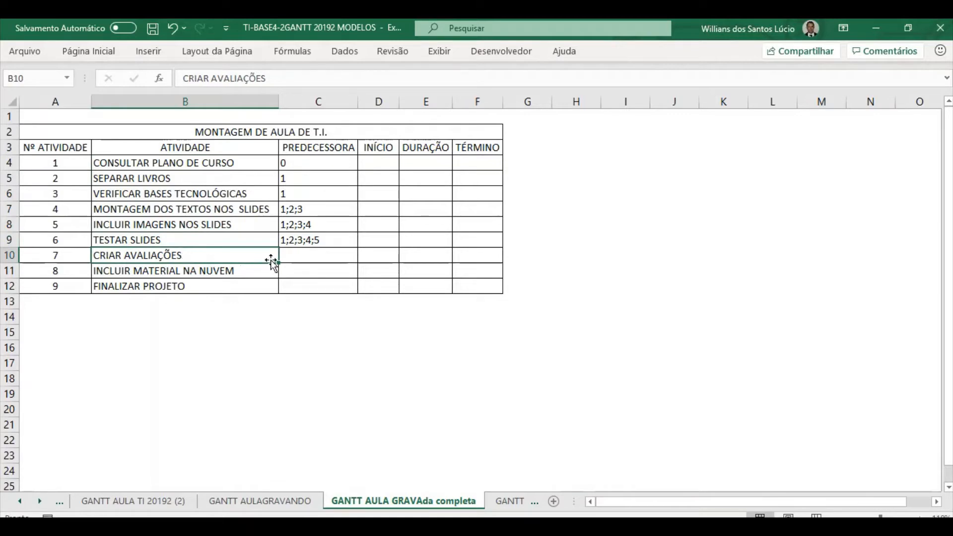
pyautogui.click(298, 253)
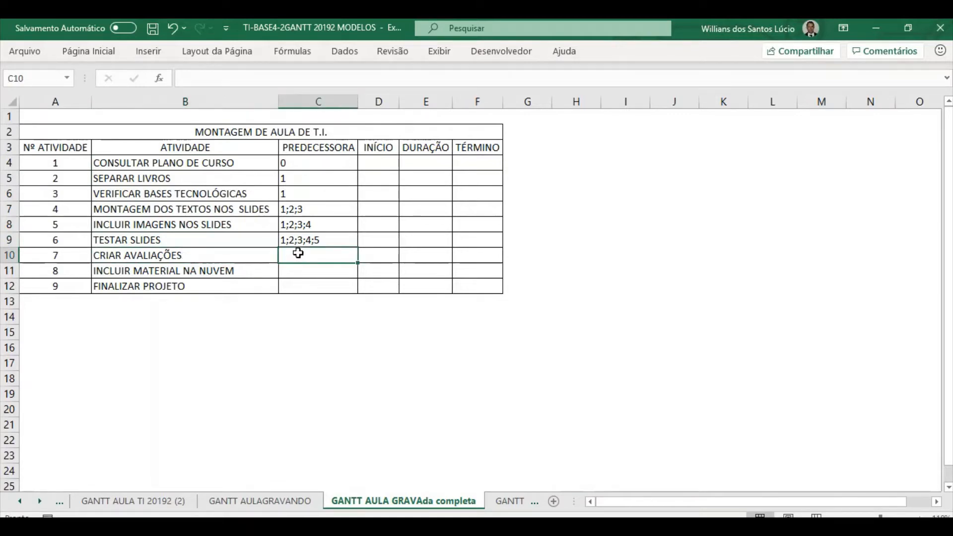
pyautogui.write('1;2;')
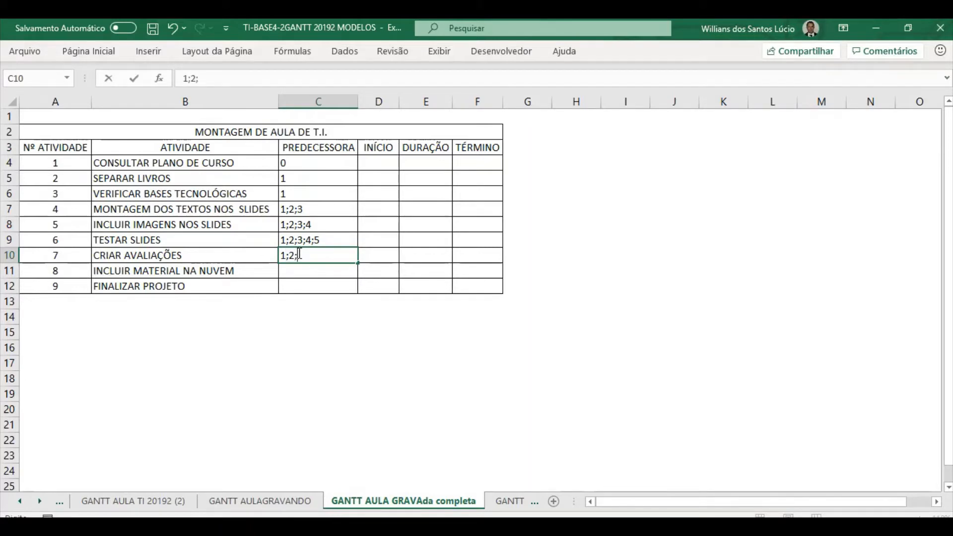
pyautogui.write('3;4;5;6')
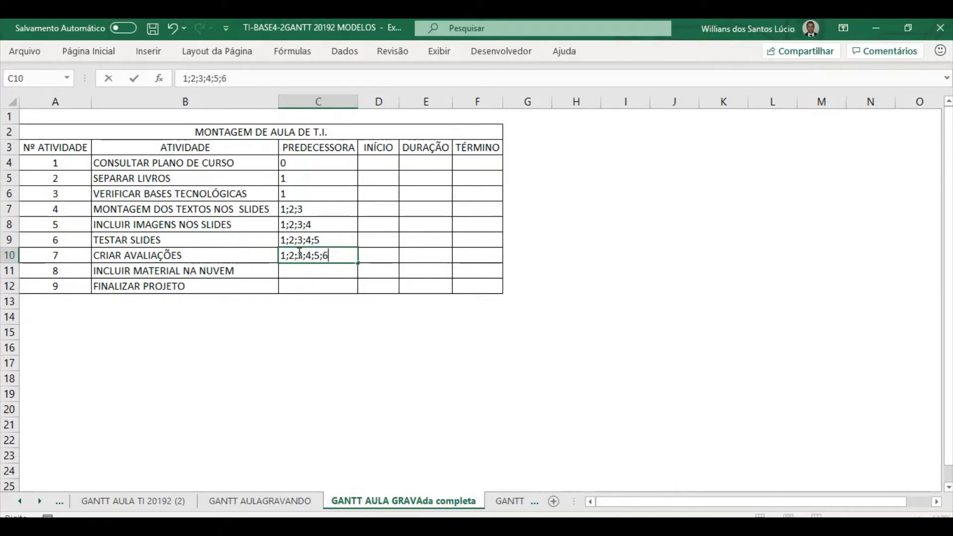
pyautogui.press('BackSpace')
pyautogui.press('BackSpace')
pyautogui.click(302, 272)
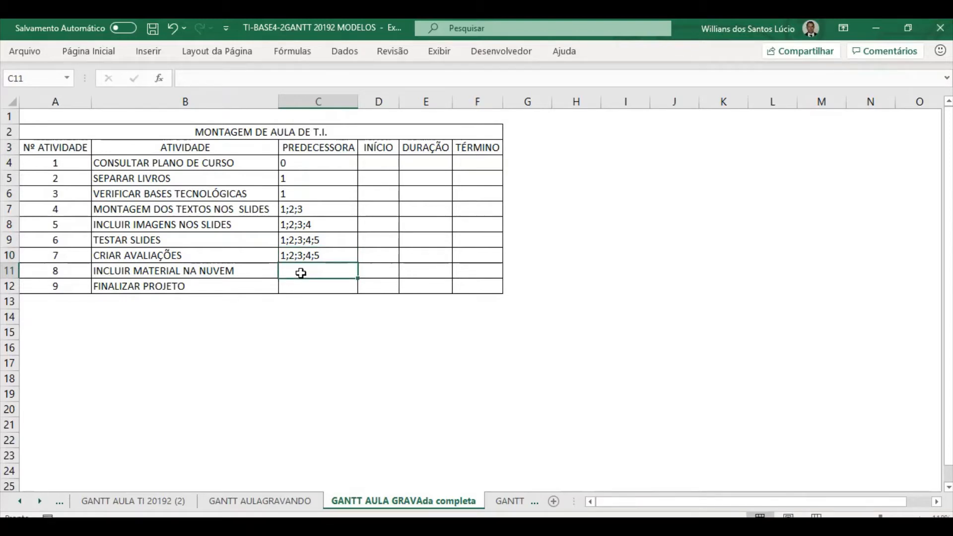
# - Review the activities preceding INCLUIR MATERIAL NA NUVEM and enter 1;2;3;4;5;6;7 as its predecessors
pyautogui.click(214, 271)
pyautogui.moveTo(231, 164); pyautogui.dragTo(231, 253)
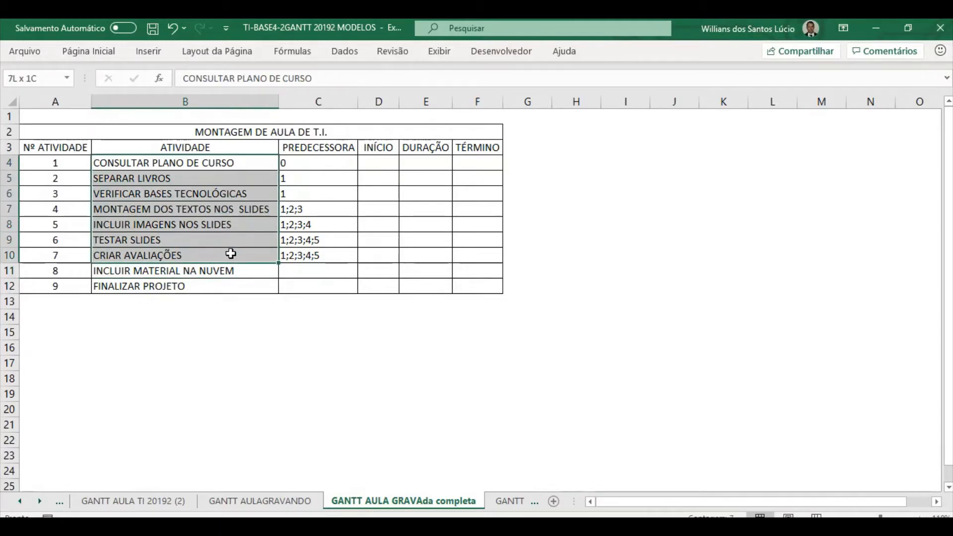
pyautogui.click(311, 269)
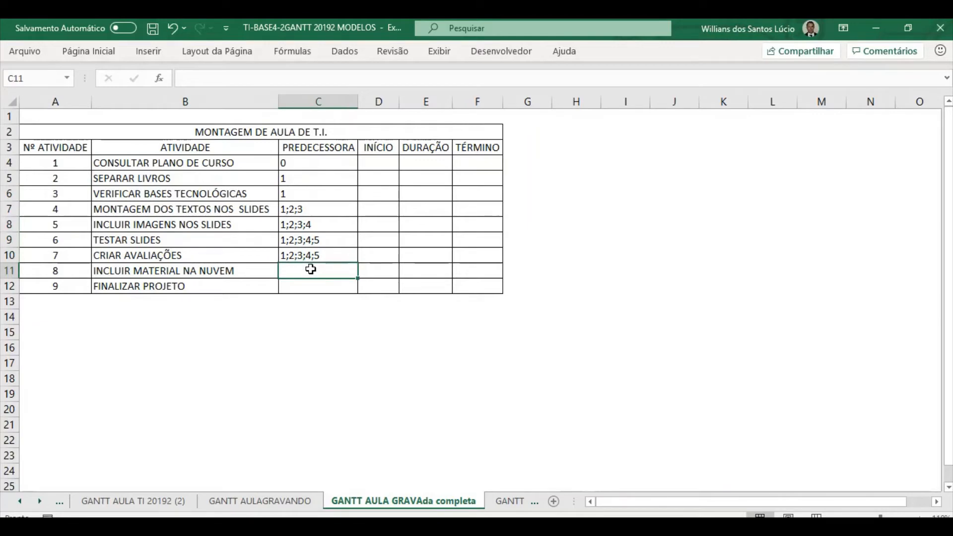
pyautogui.write('1;2;')
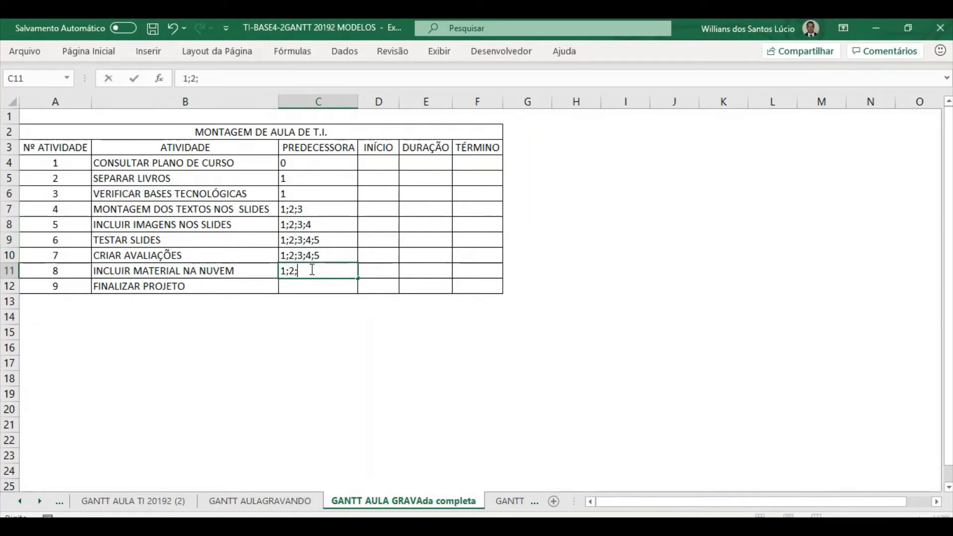
pyautogui.write('3;4;5;6;7')
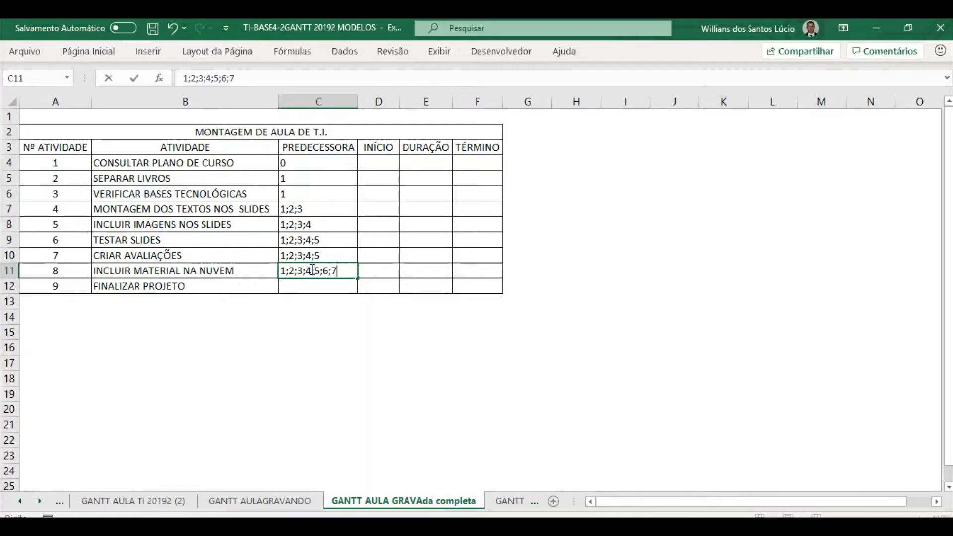
pyautogui.click(341, 287)
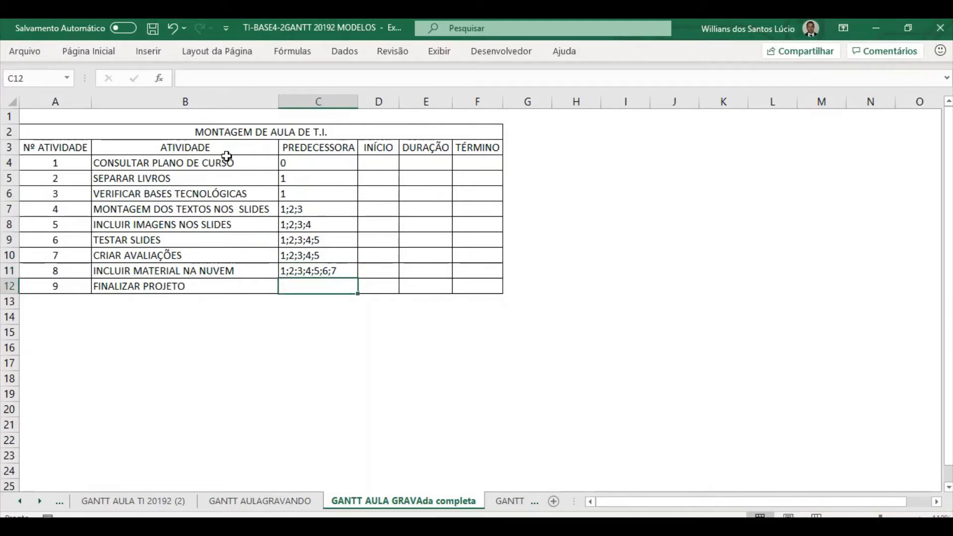
# - Review the activities preceding FINALIZAR PROJETO and enter 1;2;3;4;5;6;7;8 as its predecessors
pyautogui.click(208, 168)
pyautogui.moveTo(209, 173); pyautogui.dragTo(230, 276)
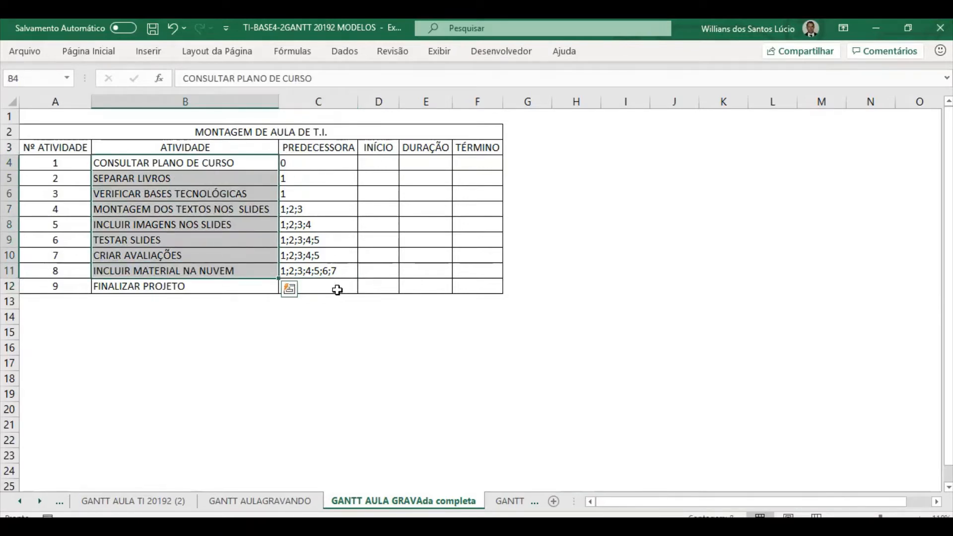
pyautogui.click(337, 290)
pyautogui.write('1')
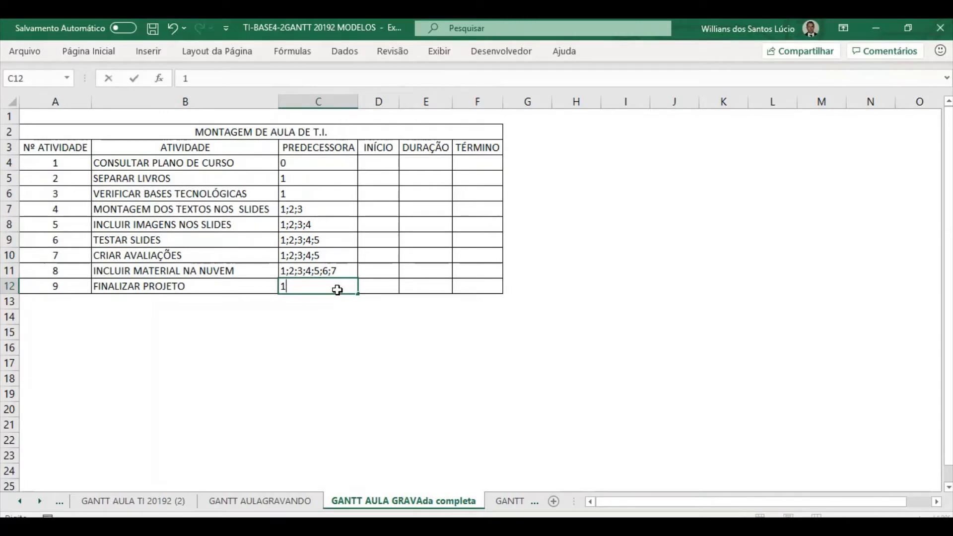
pyautogui.write(';2;3;4;5;6;7;8')
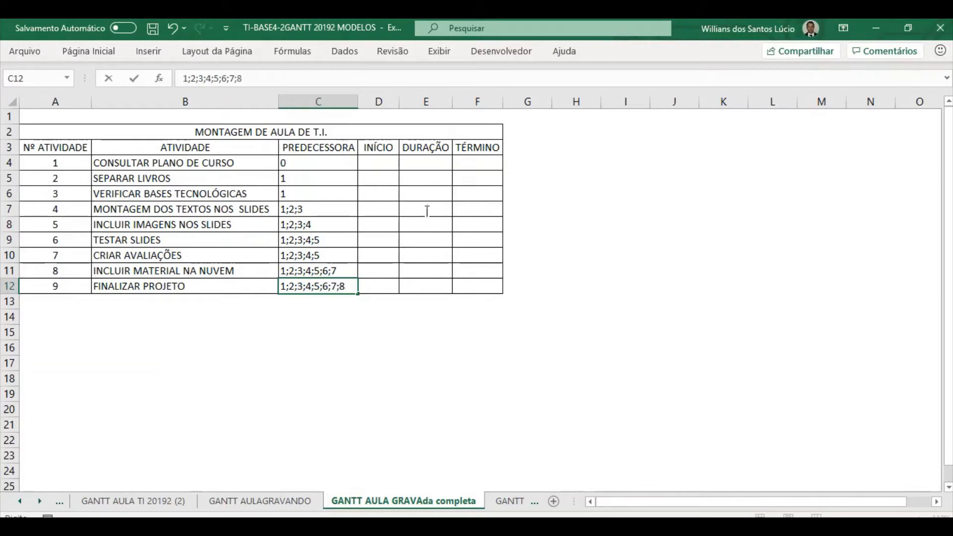
# - Enter 20/10 as the INÍCIO date of the CONSULTAR PLANO DE CURSO activity
pyautogui.click(375, 163)
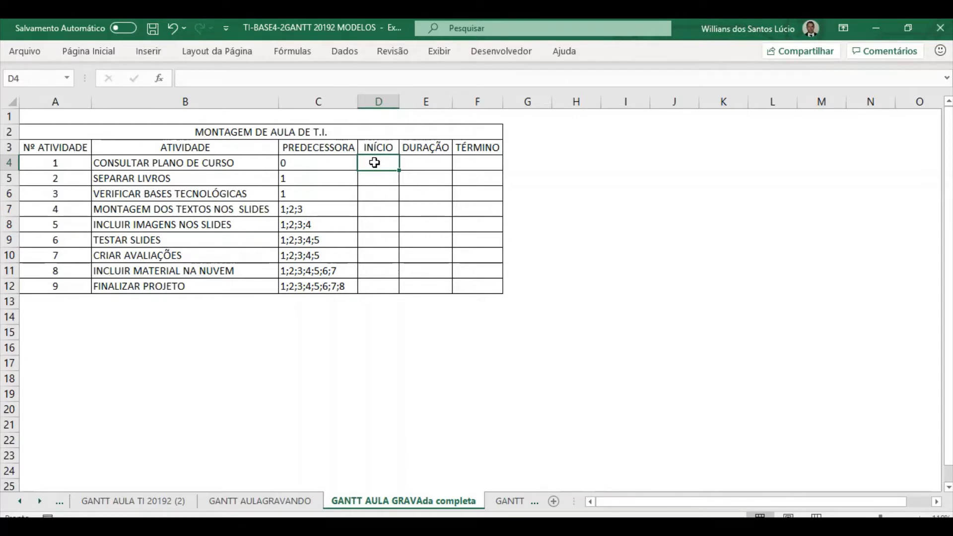
pyautogui.write('20')
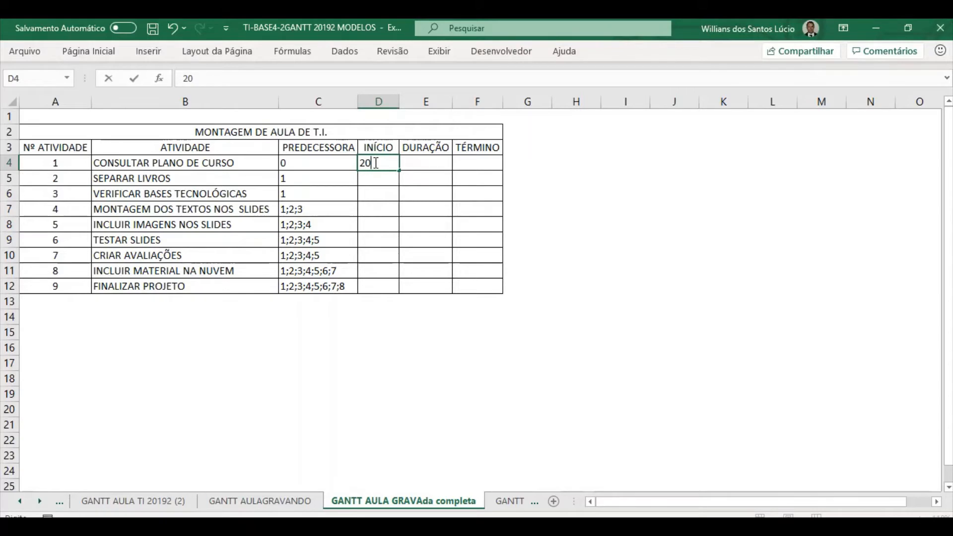
pyautogui.write('/10')
pyautogui.click(374, 194)
# - Format the INÍCIO date of CONSULTAR PLANO DE CURSO with the Data category's 14/3 type
pyautogui.click(389, 160)
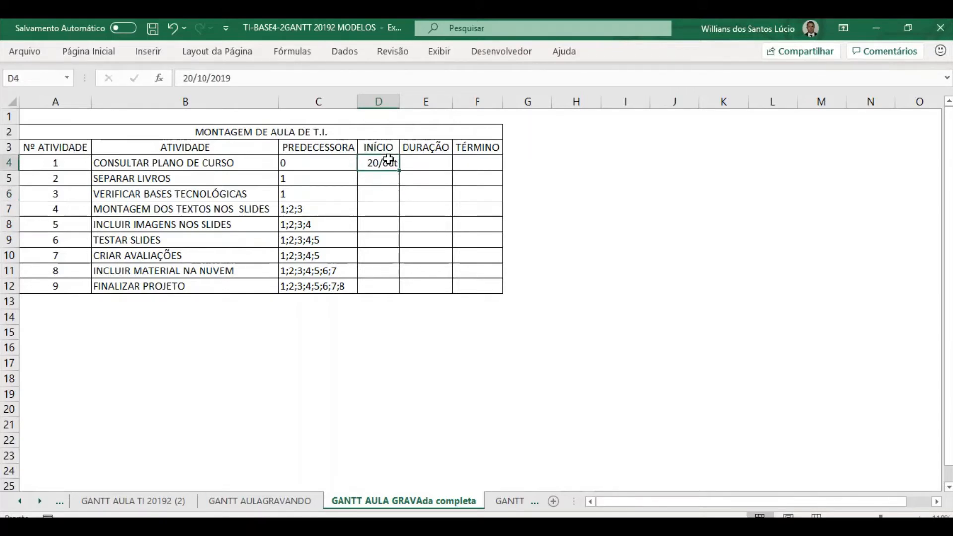
pyautogui.click(85, 58)
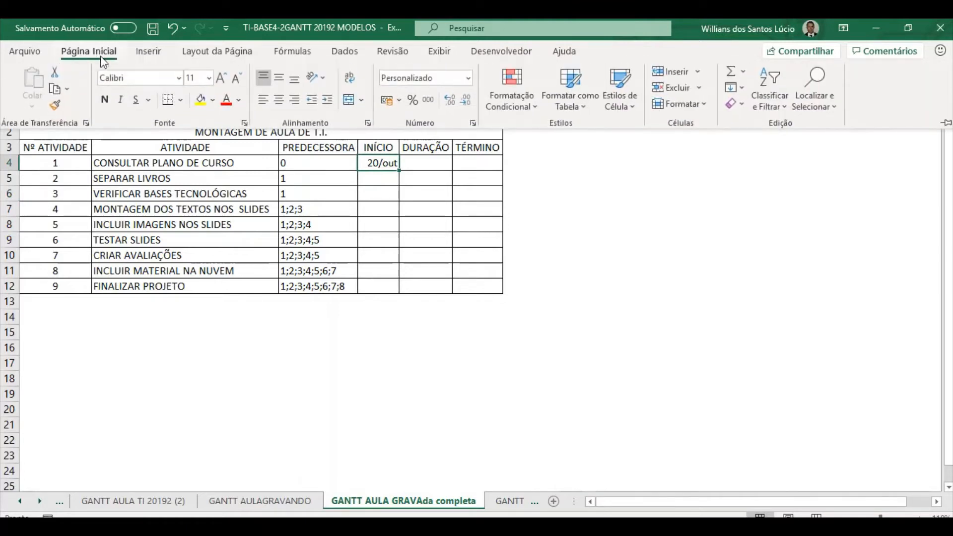
pyautogui.click(473, 124)
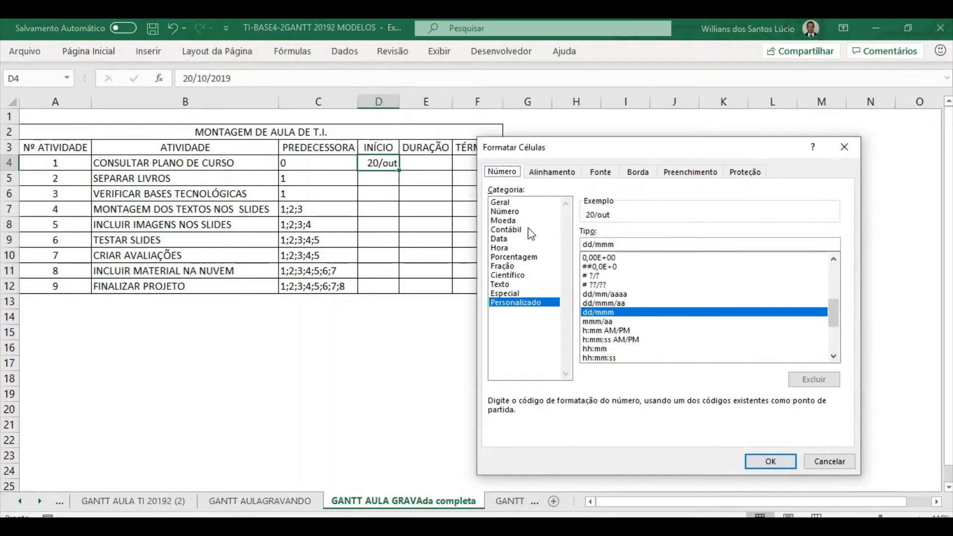
pyautogui.click(521, 240)
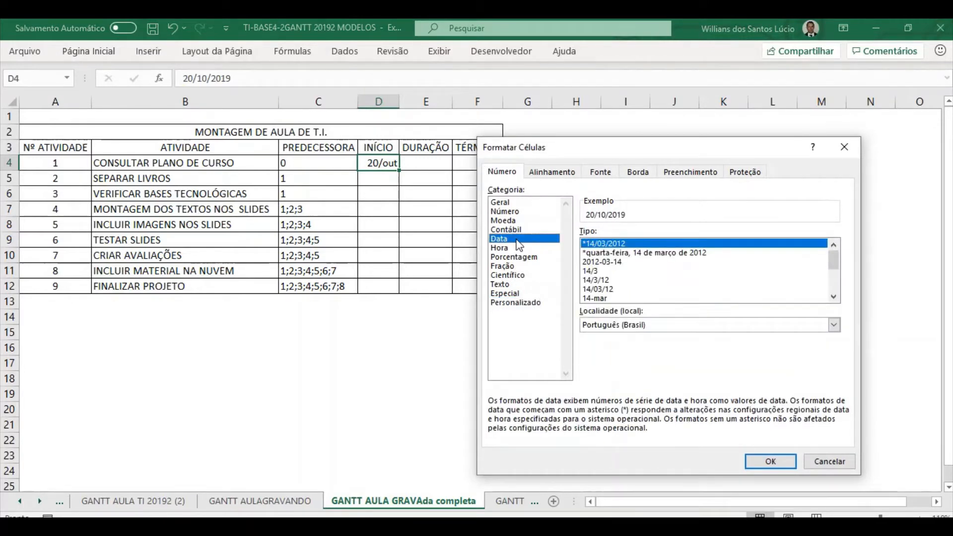
pyautogui.click(603, 271)
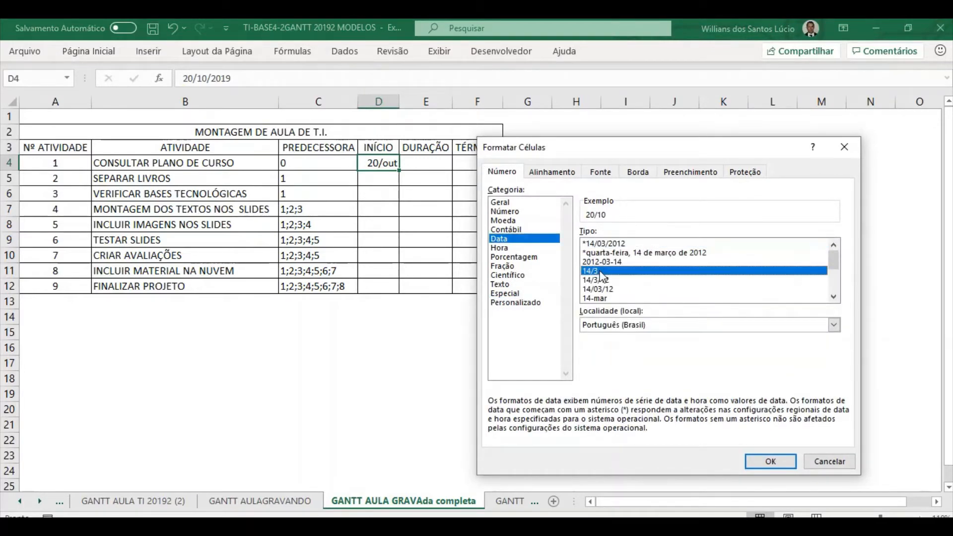
pyautogui.click(770, 461)
pyautogui.click(383, 183)
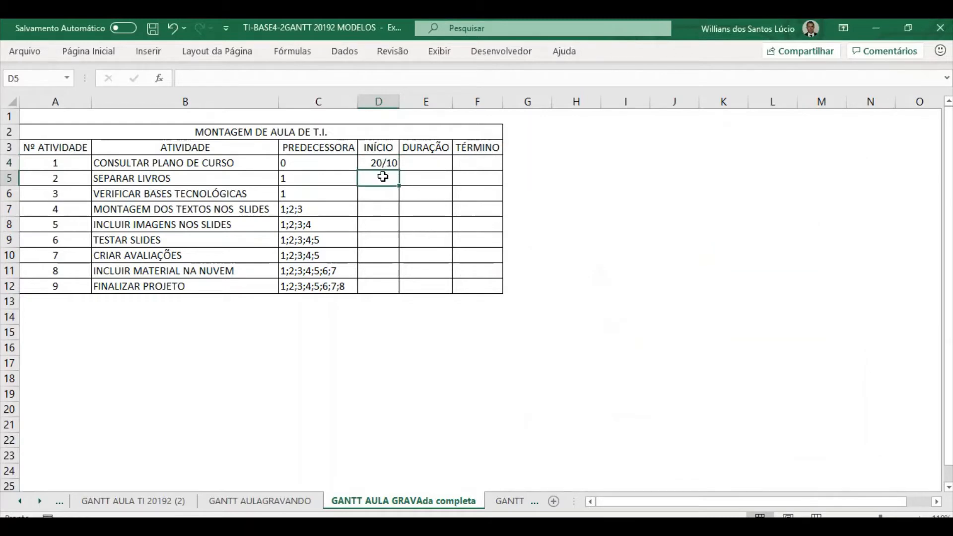
# - Keep the ribbon expanded and copy the date format of D4 to the remaining INÍCIO cells D5:D12 and the TÉRMINO cells F4:F12
pyautogui.click(383, 163)
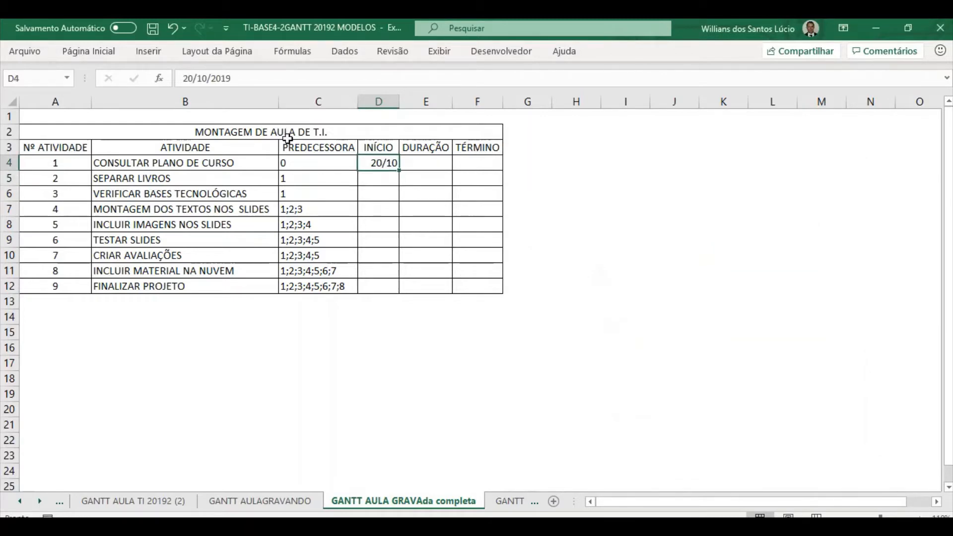
pyautogui.click(90, 50)
pyautogui.click(947, 124)
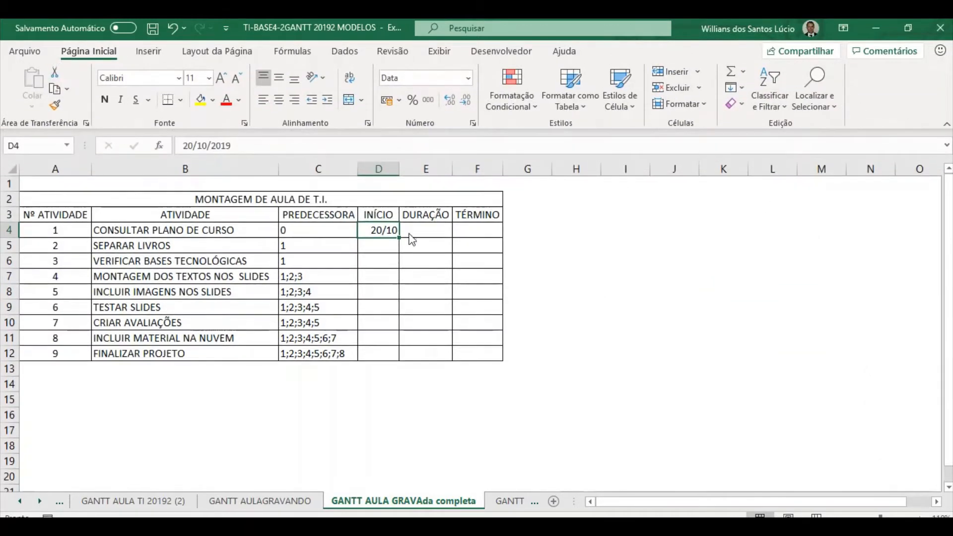
pyautogui.click(54, 105)
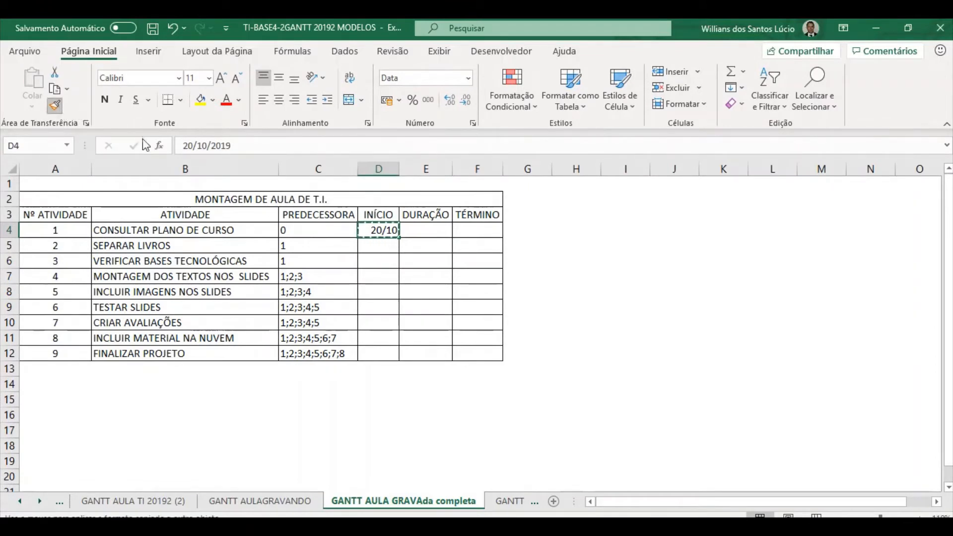
pyautogui.moveTo(377, 246); pyautogui.dragTo(373, 352)
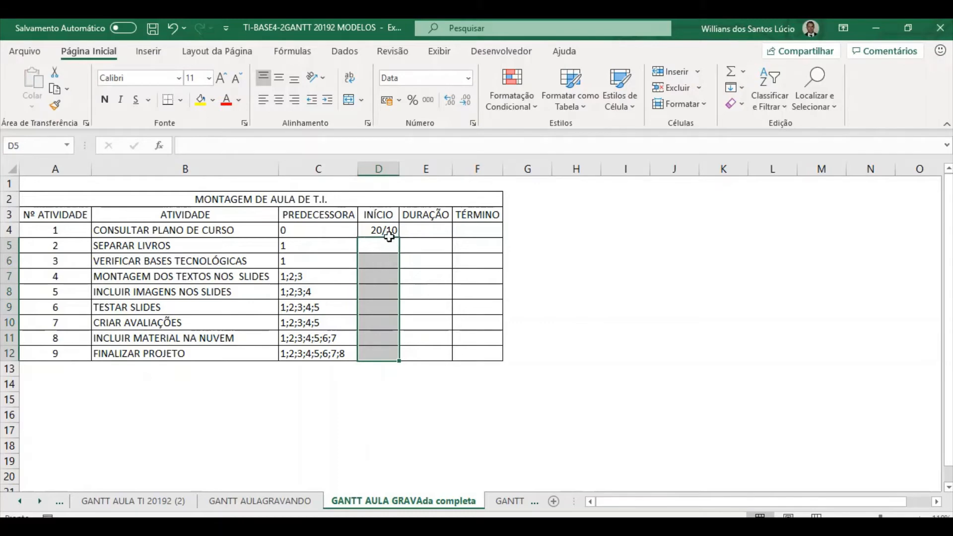
pyautogui.click(389, 233)
pyautogui.click(56, 105)
pyautogui.moveTo(473, 229); pyautogui.dragTo(475, 351)
pyautogui.click(588, 343)
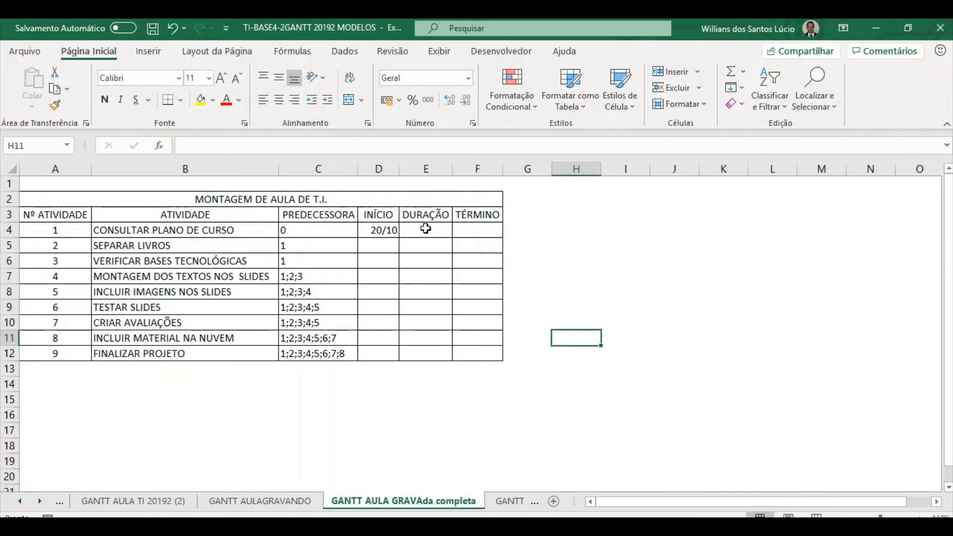
# - Set the DURAÇÃO of CONSULTAR PLANO DE CURSO and SEPARAR LIVROS to 2, and of VERIFICAR BASES TECNOLÓGICAS to 1
pyautogui.click(426, 229)
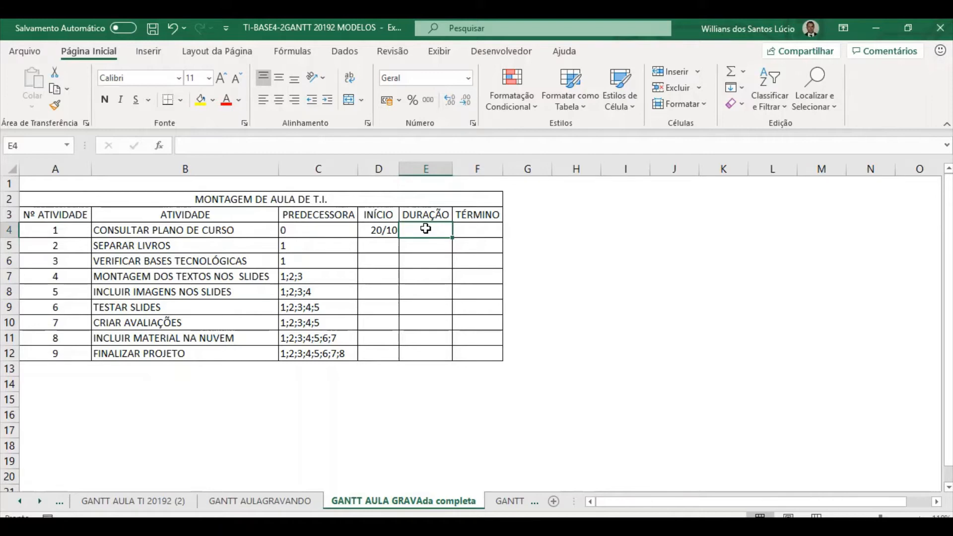
pyautogui.write('2')
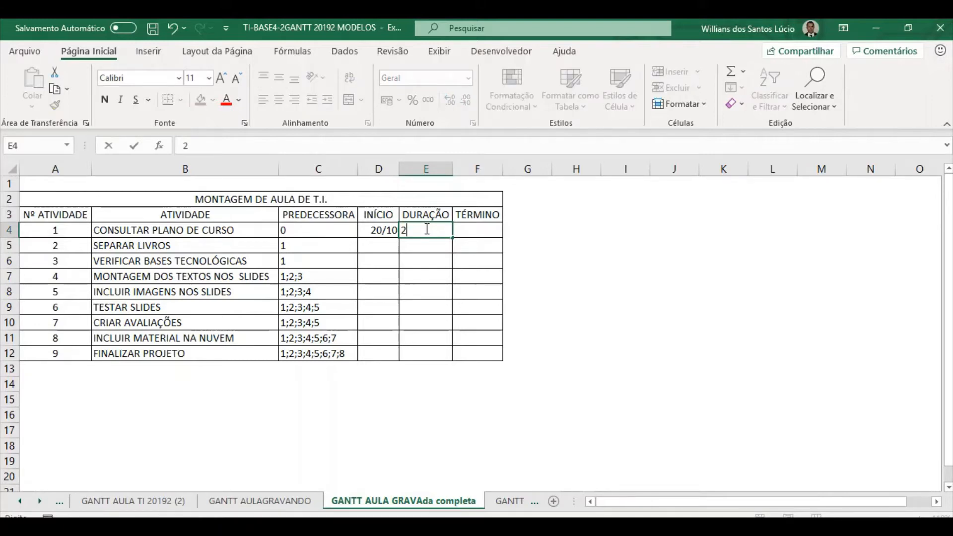
pyautogui.press('Return')
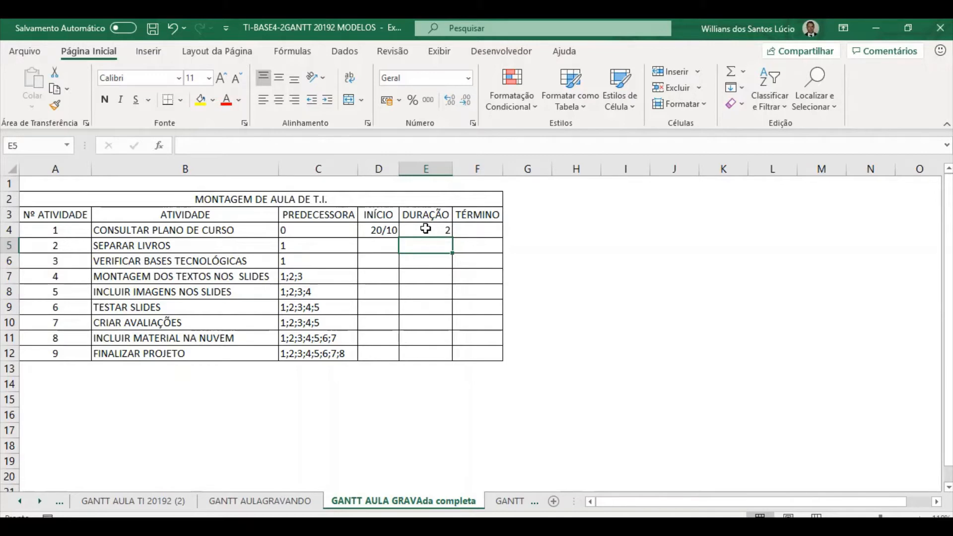
pyautogui.write('2')
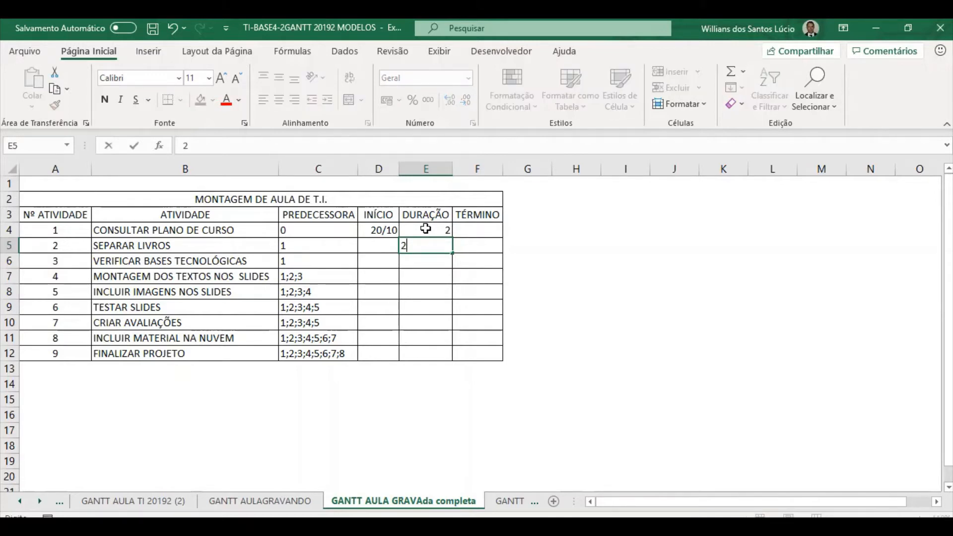
pyautogui.press('Return')
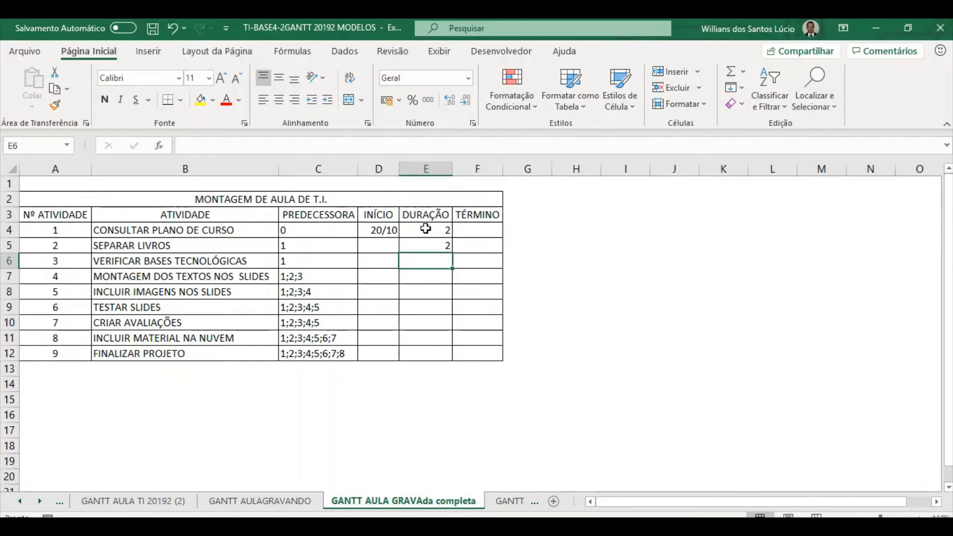
pyautogui.write('1')
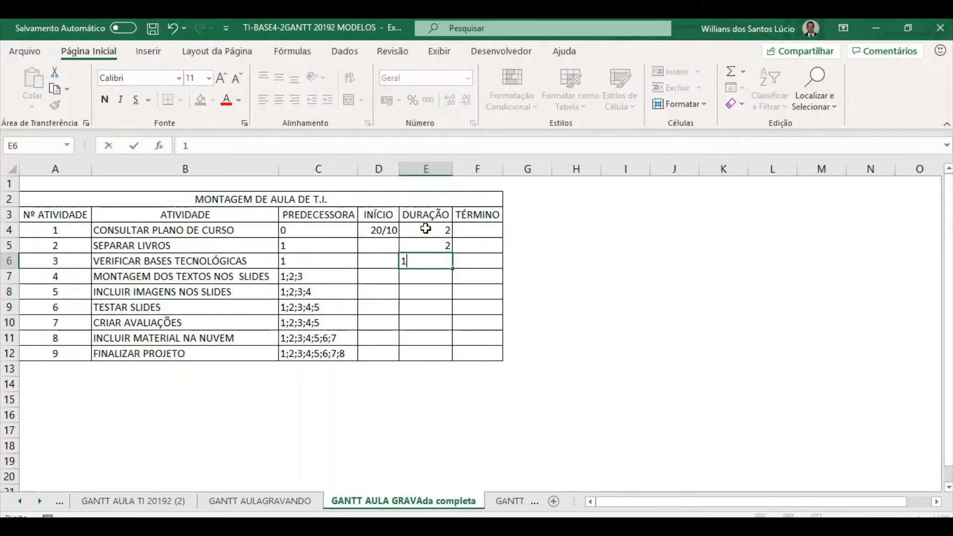
pyautogui.press('Return')
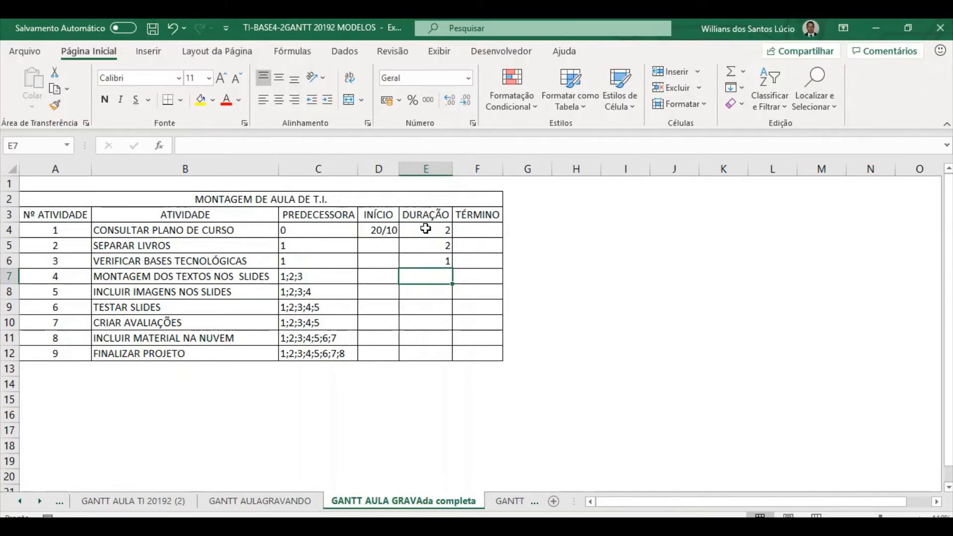
# - Set the DURAÇÃO of MONTAGEM DOS TEXTOS NOS SLIDES to 7, INCLUIR IMAGENS NOS SLIDES to 5 and TESTAR SLIDES to 3
pyautogui.write('7')
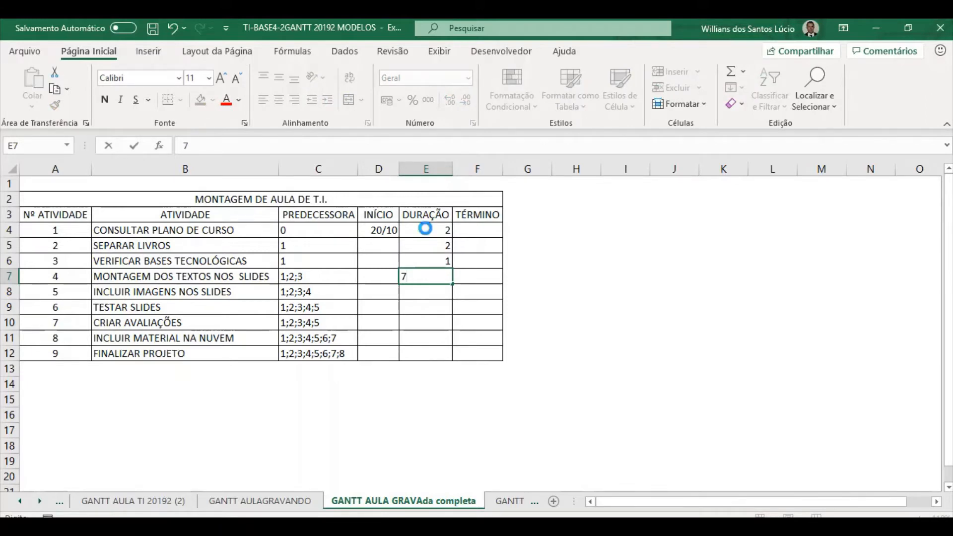
pyautogui.press('Return')
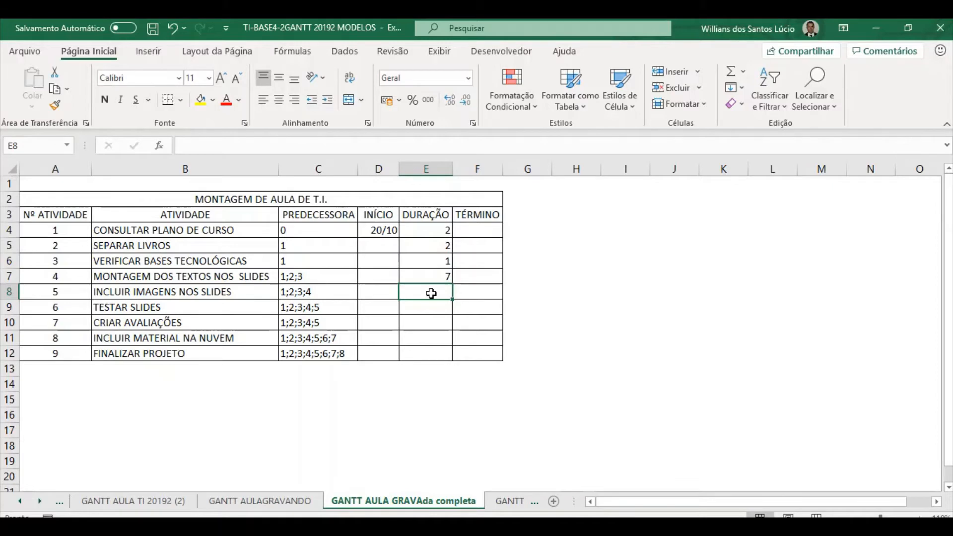
pyautogui.write('5')
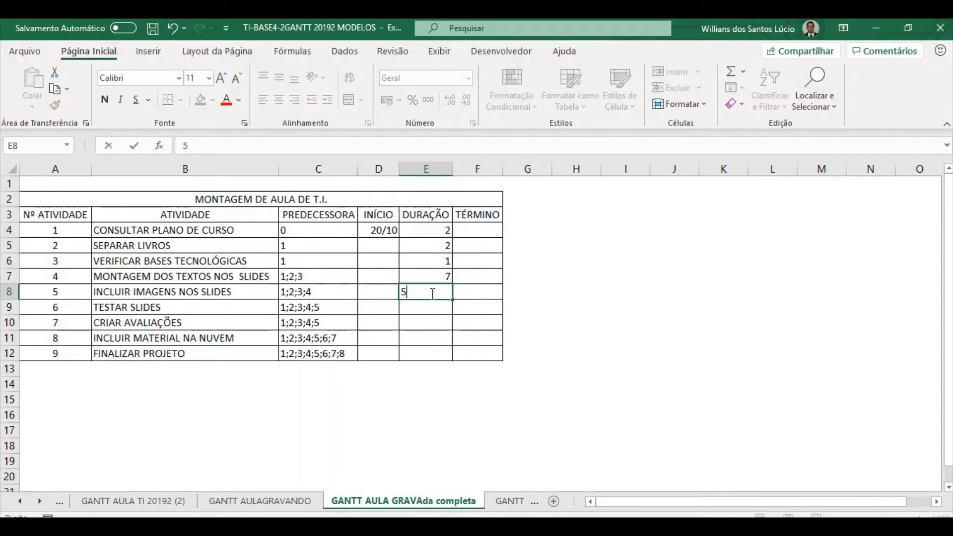
pyautogui.press('Return')
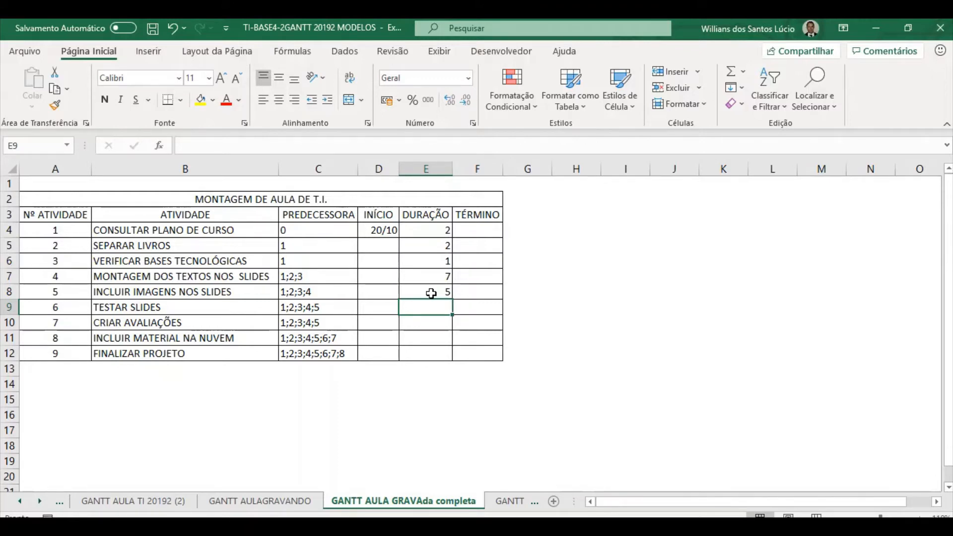
pyautogui.write('3')
pyautogui.press('Return')
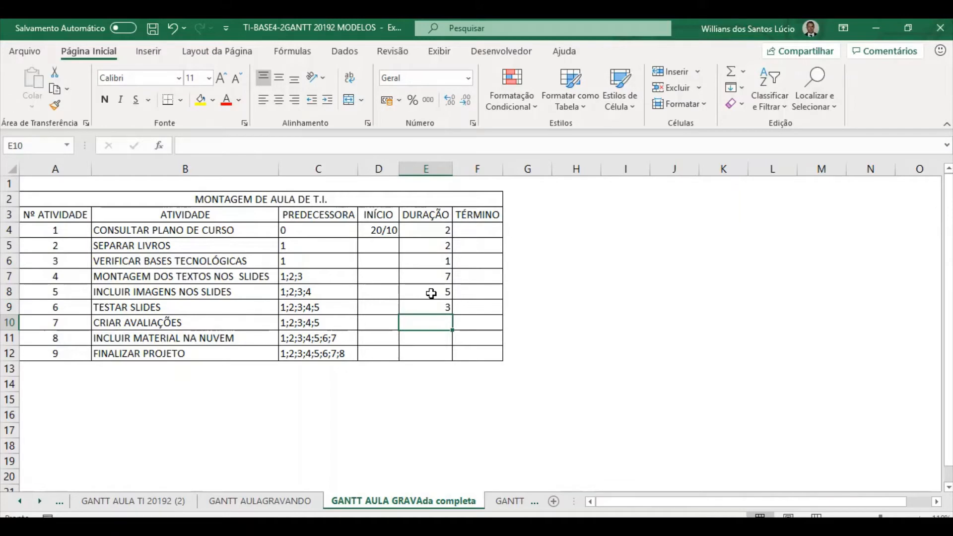
# - Set the DURAÇÃO of CRIAR AVALIAÇÕES to 5, INCLUIR MATERIAL NA NUVEM to 2 and FINALIZAR PROJETO to 0,1
pyautogui.write('5')
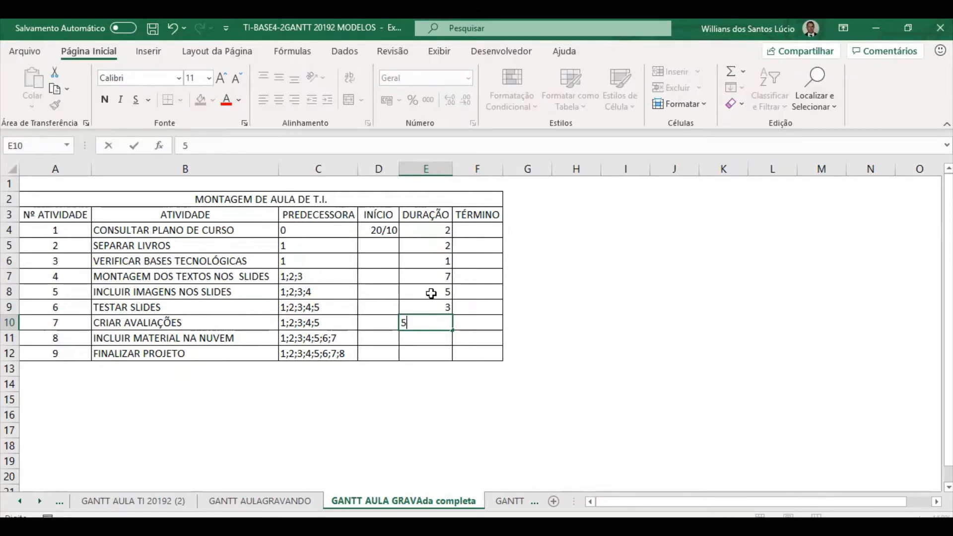
pyautogui.press('Return')
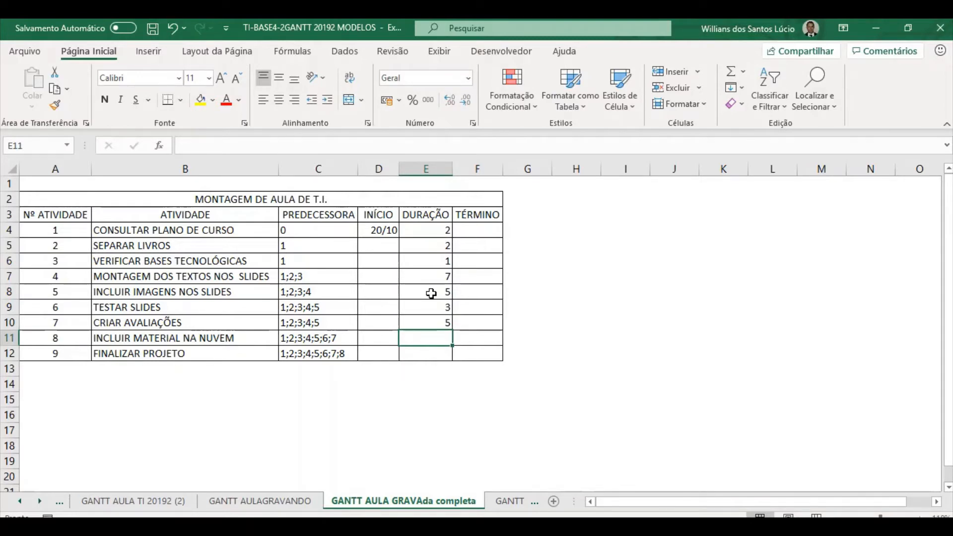
pyautogui.write('2')
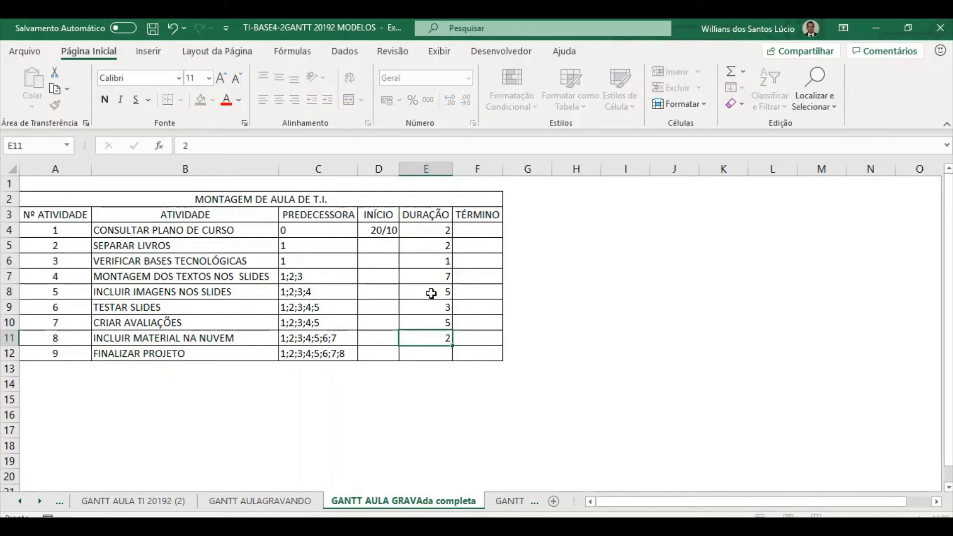
pyautogui.press('Return')
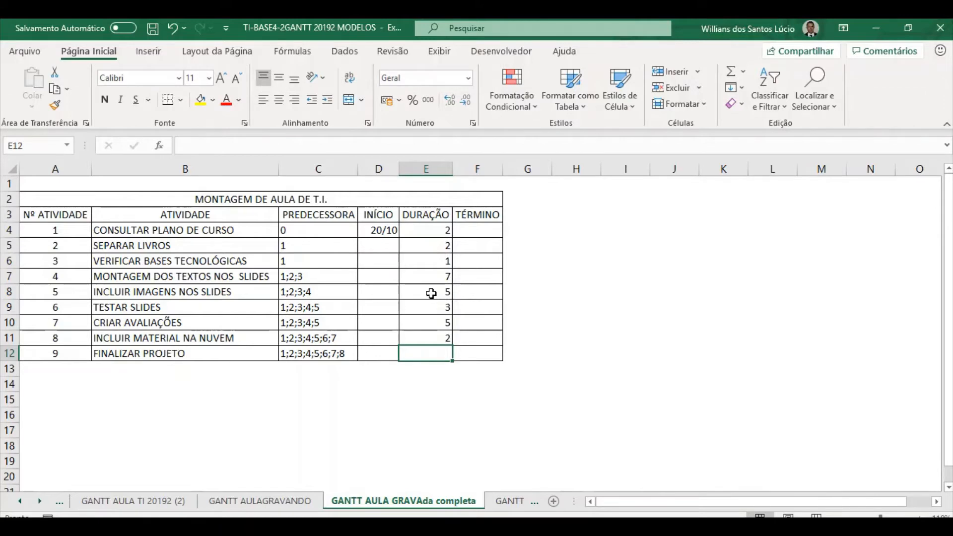
pyautogui.write('0,1')
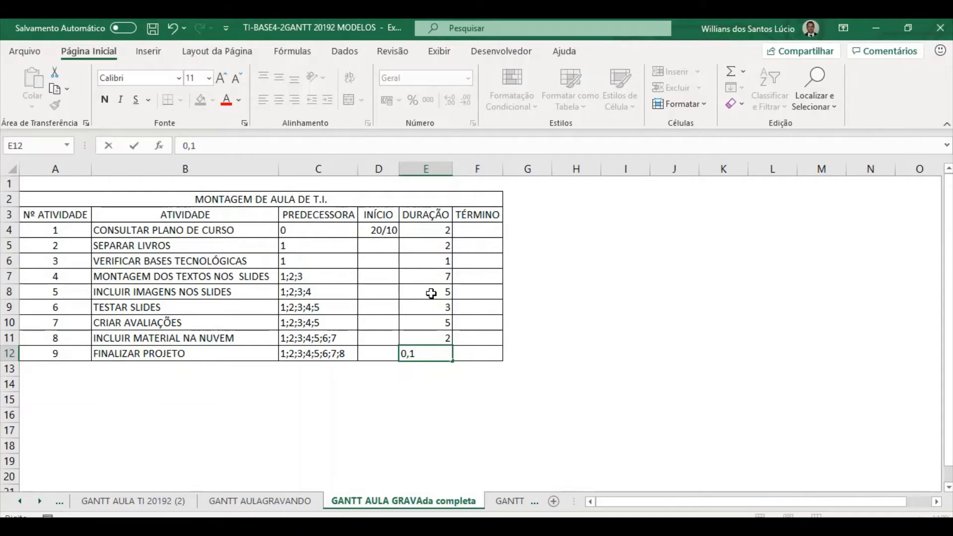
pyautogui.click(552, 232)
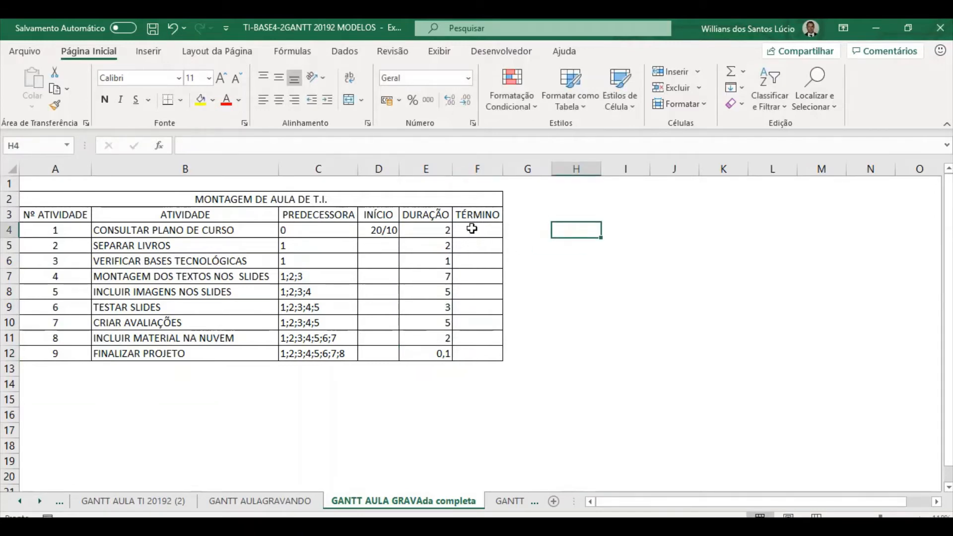
# - Calculate the TÉRMINO date of CONSULTAR PLANO DE CURSO in F4 with the formula =D4+E4
pyautogui.click(376, 230)
pyautogui.click(425, 230)
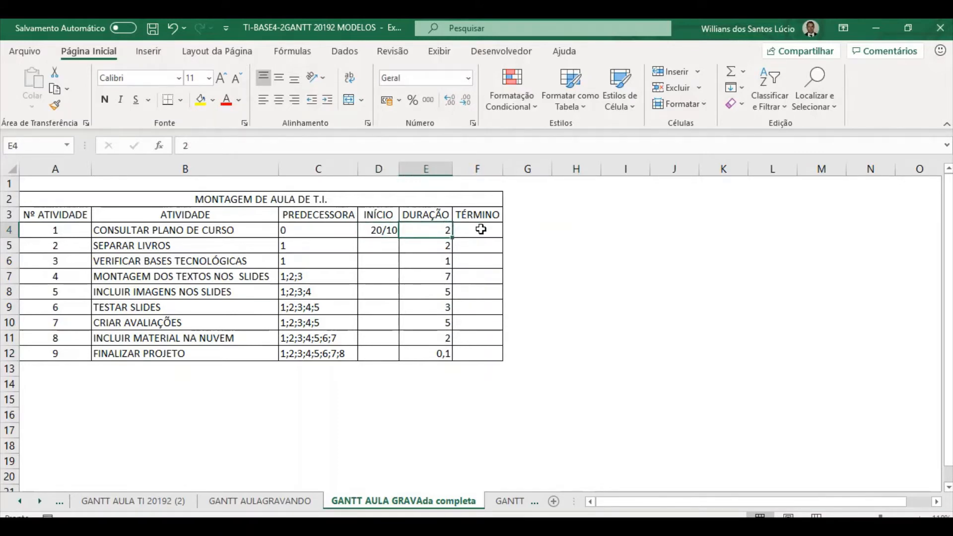
pyautogui.click(481, 229)
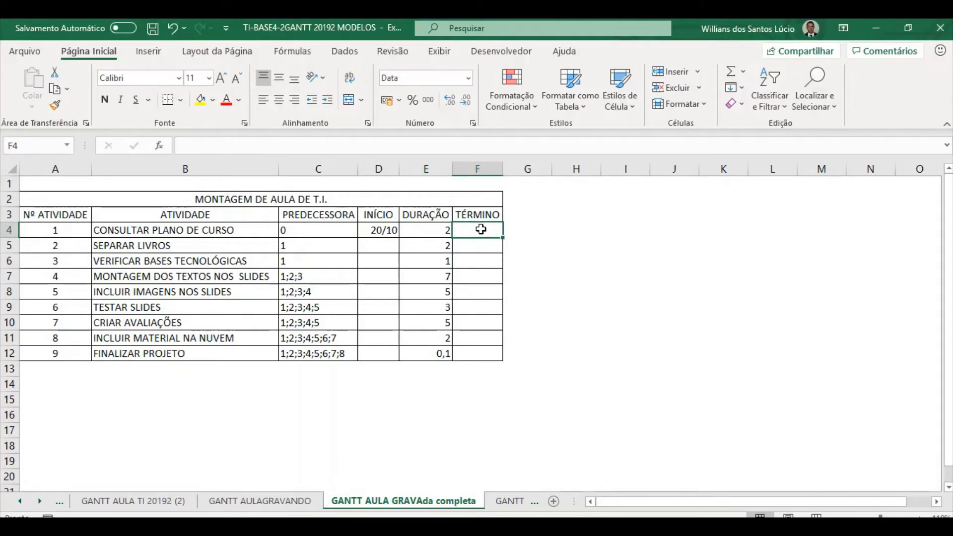
pyautogui.write('=')
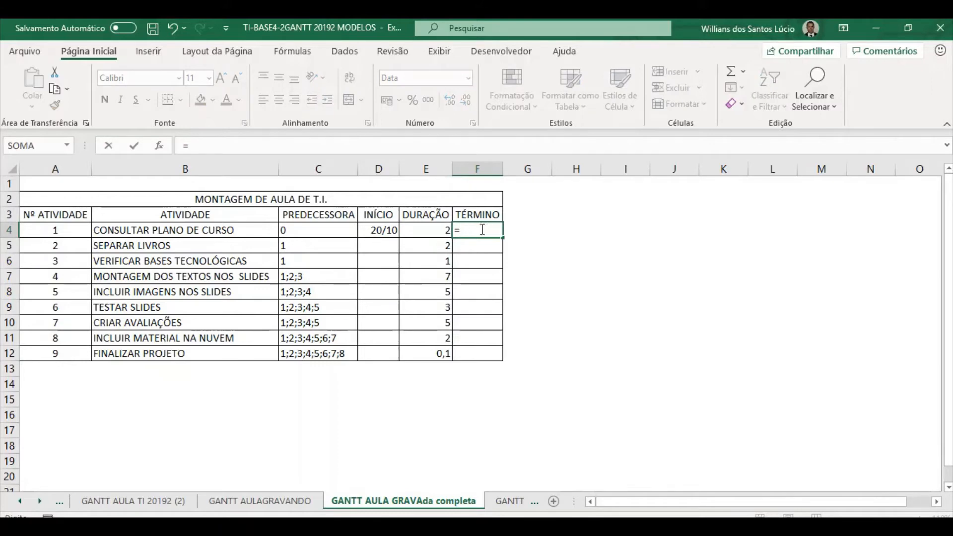
pyautogui.click(379, 229)
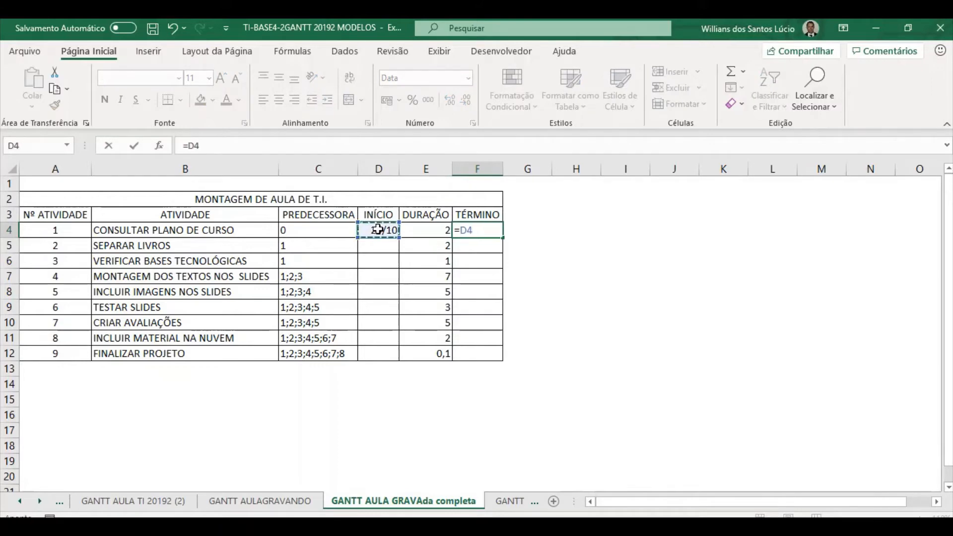
pyautogui.write('+')
pyautogui.click(421, 231)
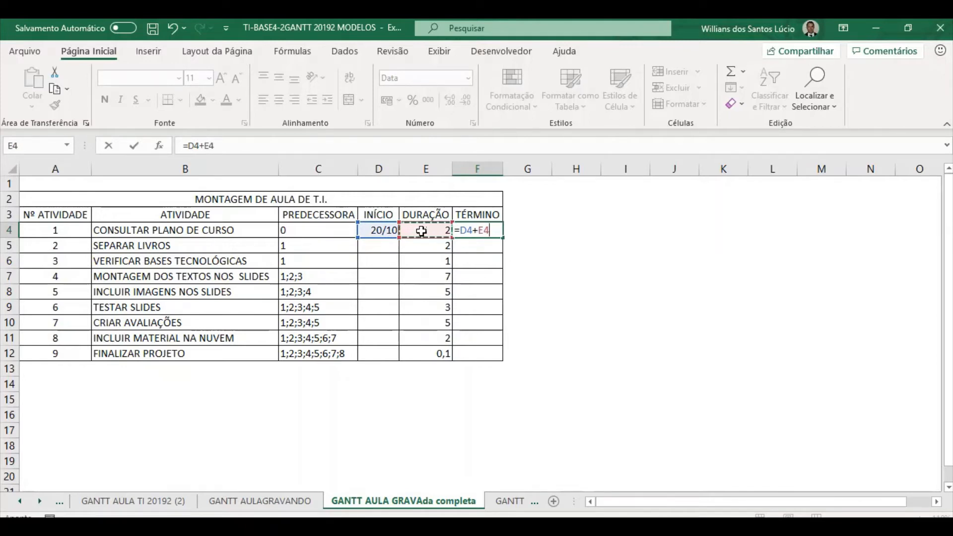
pyautogui.press('Return')
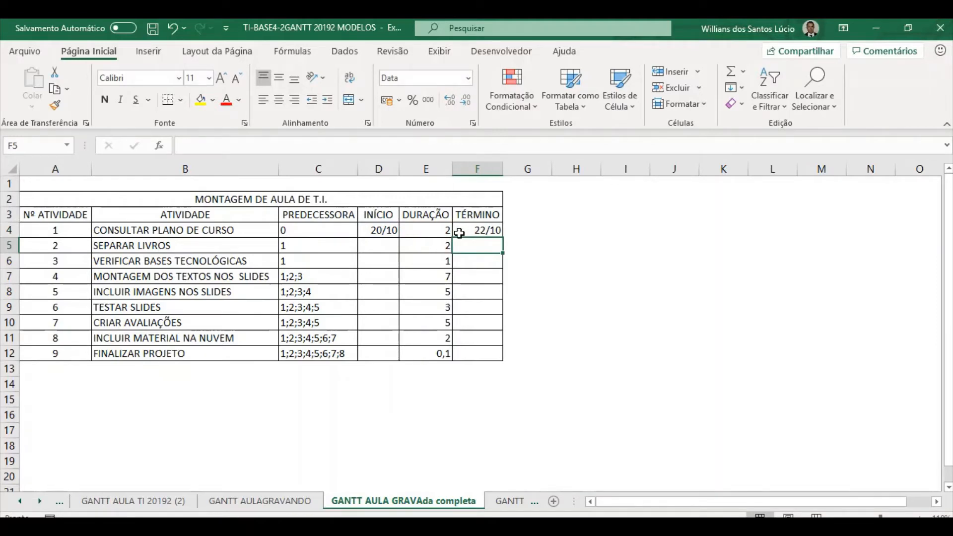
# - Link the INÍCIO date of SEPARAR LIVROS in D5 to its predecessor's TÉRMINO with the formula =F4
pyautogui.click(387, 245)
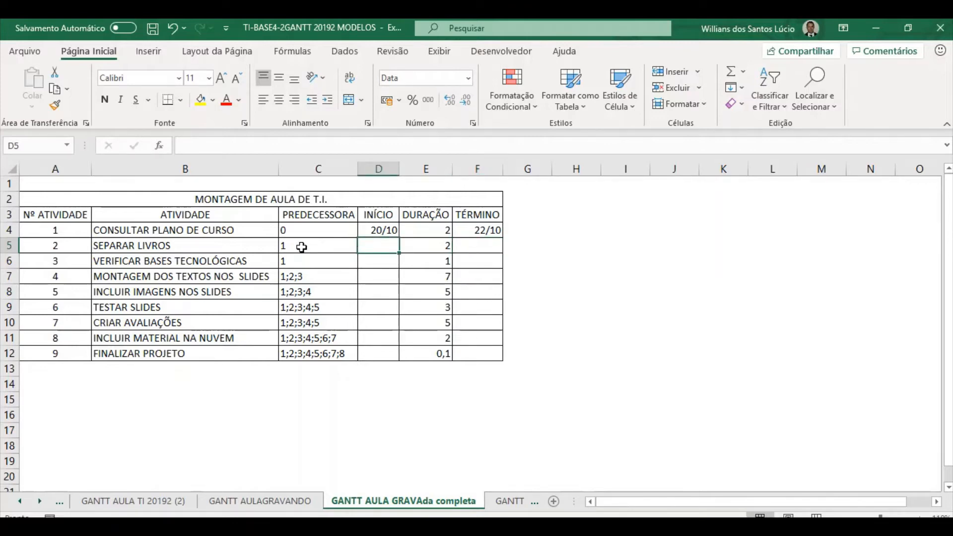
pyautogui.click(242, 247)
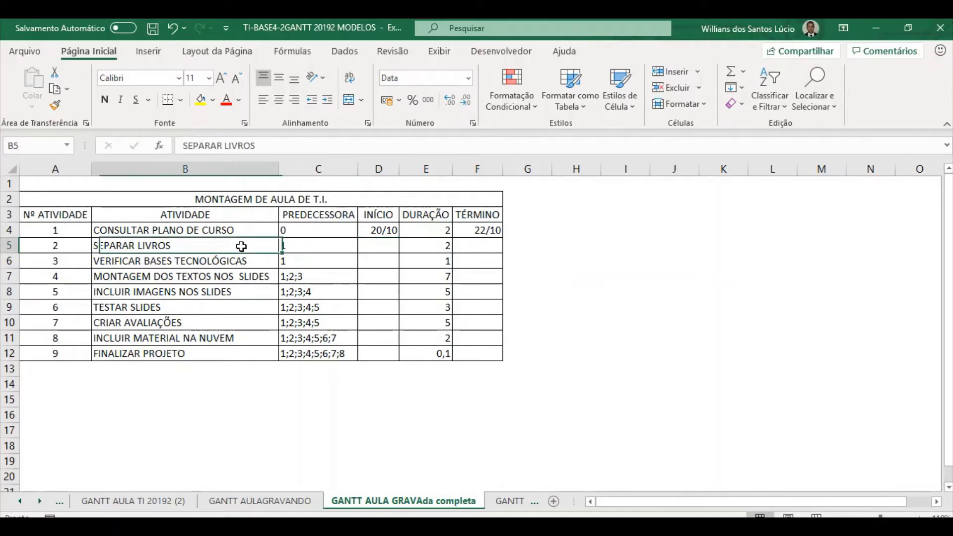
pyautogui.click(255, 228)
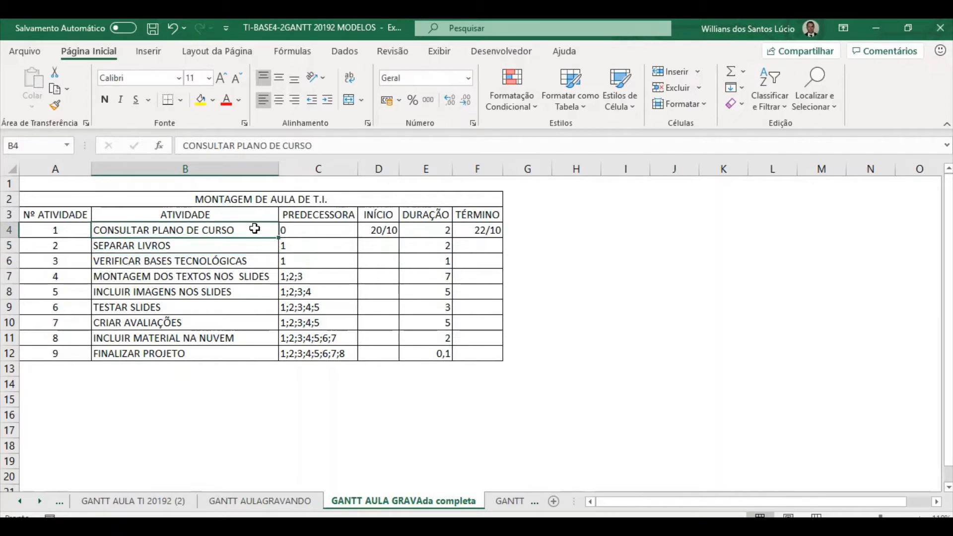
pyautogui.click(383, 247)
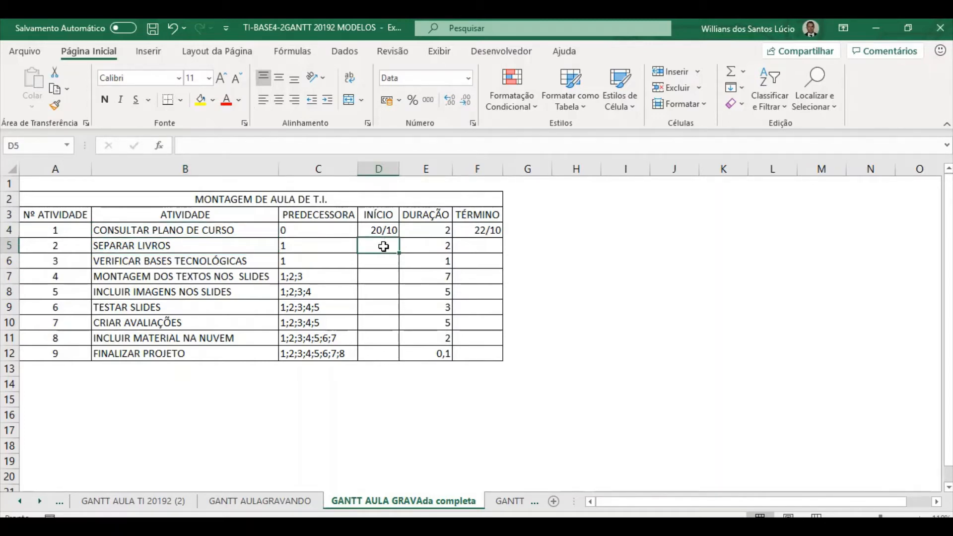
pyautogui.write('=')
pyautogui.click(484, 230)
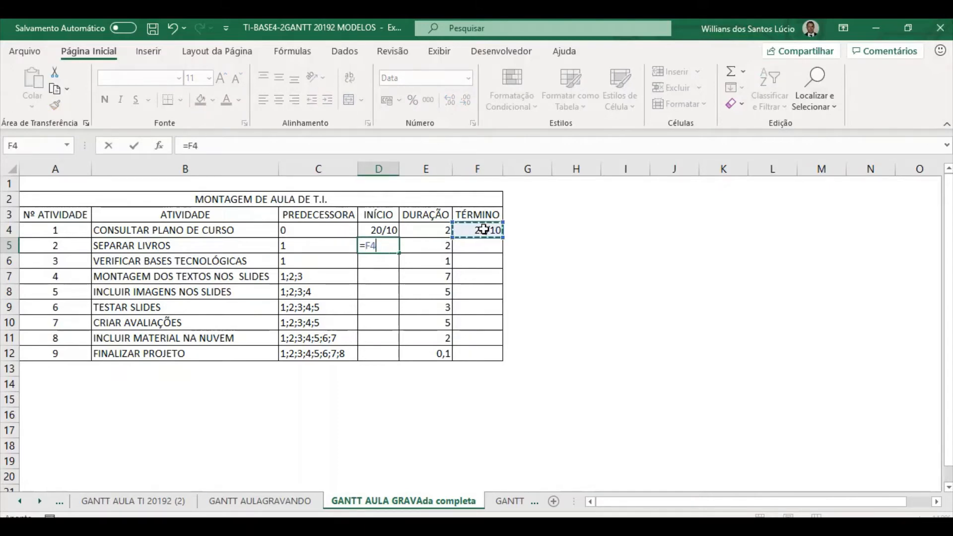
pyautogui.press('Return')
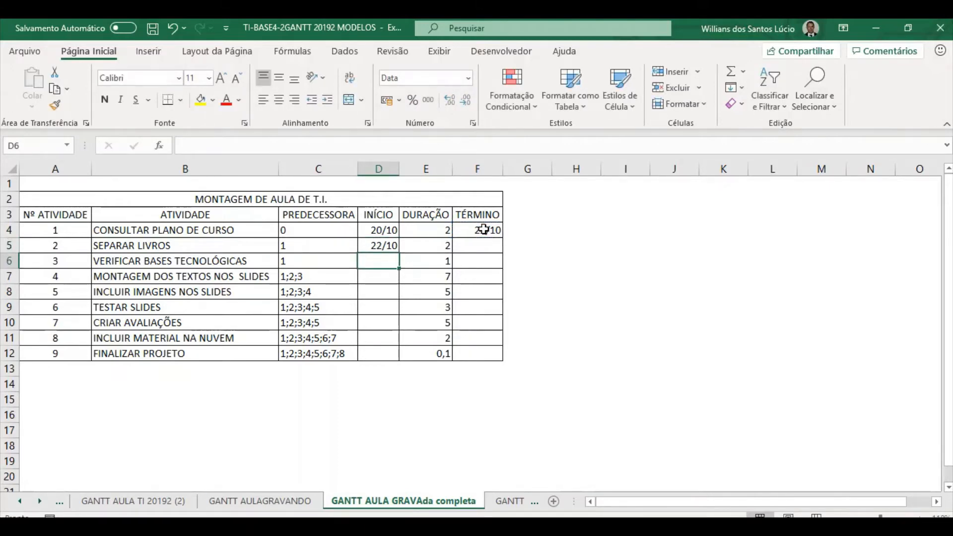
# - Copy the TÉRMINO formula from F4 to F5 for the SEPARAR LIVROS activity
pyautogui.click(478, 246)
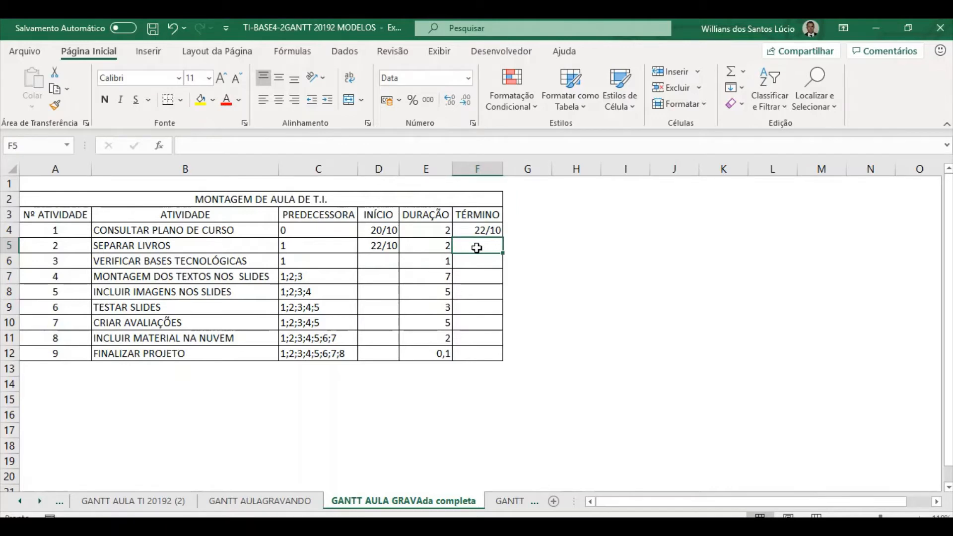
pyautogui.click(377, 245)
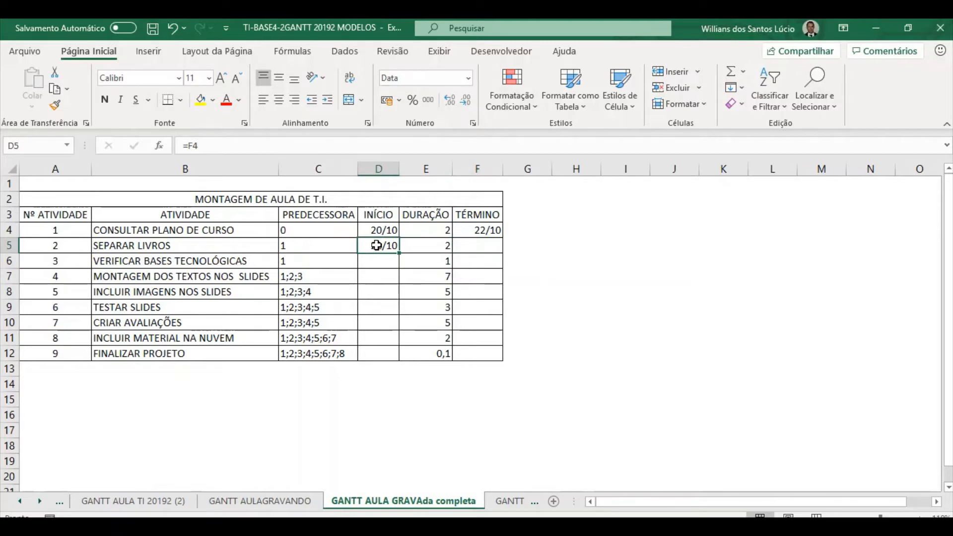
pyautogui.click(437, 244)
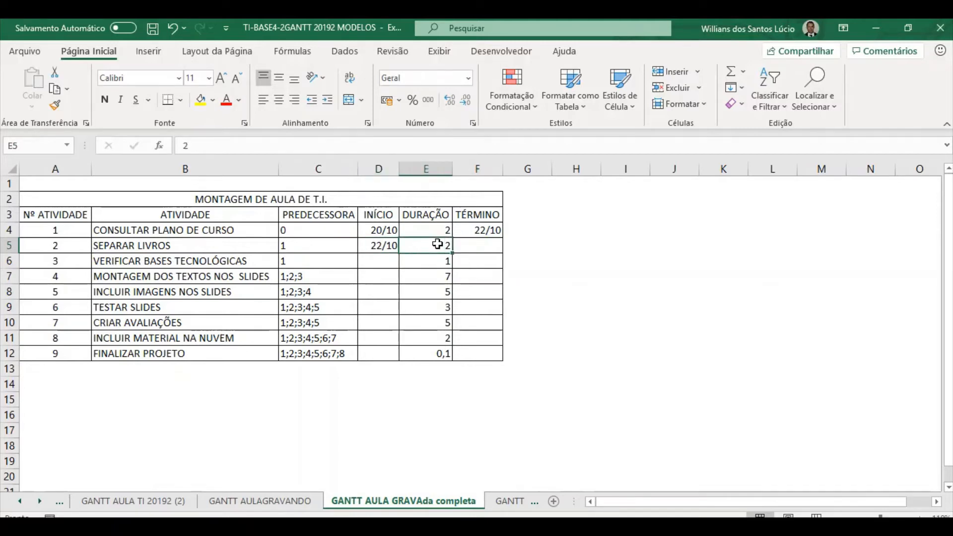
pyautogui.click(482, 231)
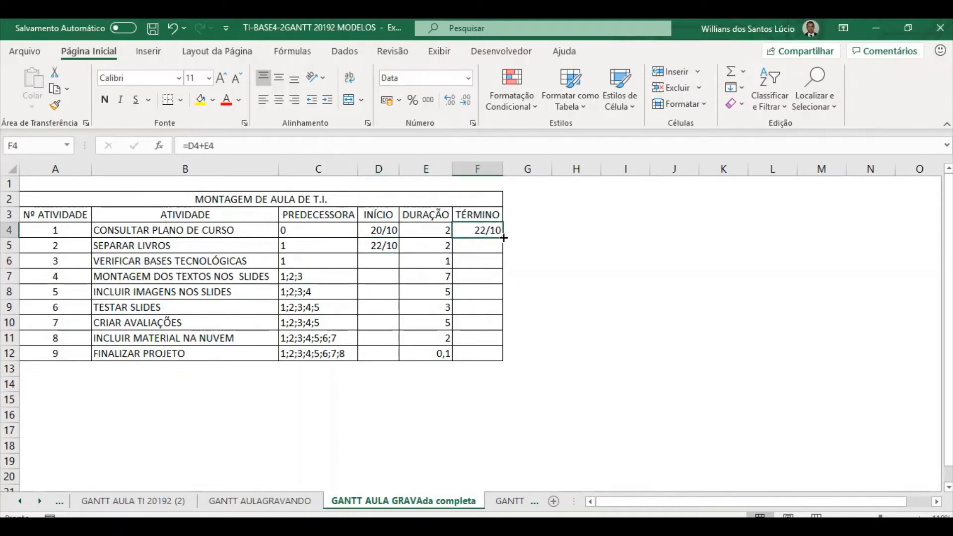
pyautogui.moveTo(502, 238); pyautogui.dragTo(498, 255)
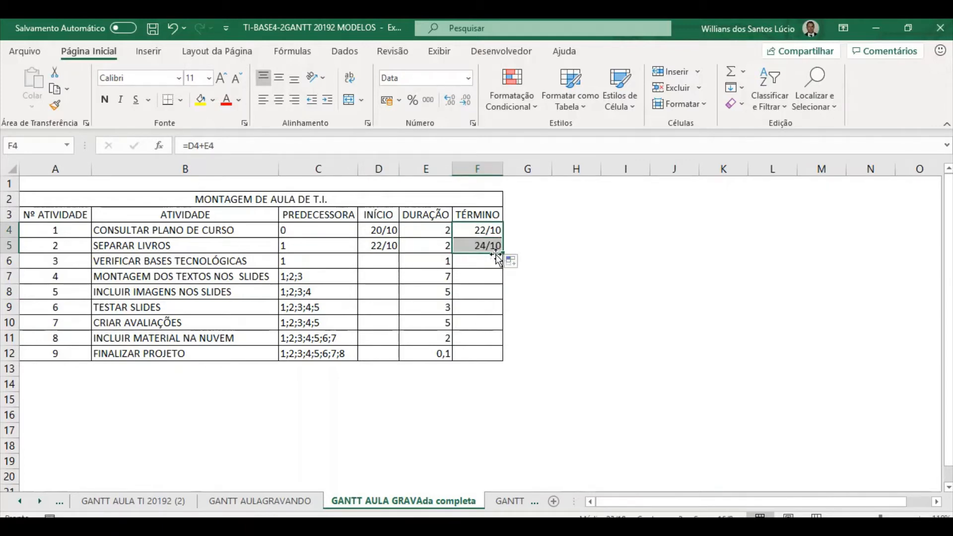
# - Link the INÍCIO date of VERIFICAR BASES TECNOLÓGICAS in D6 to the TÉRMINO of activity 1 with the formula =F4
pyautogui.click(391, 264)
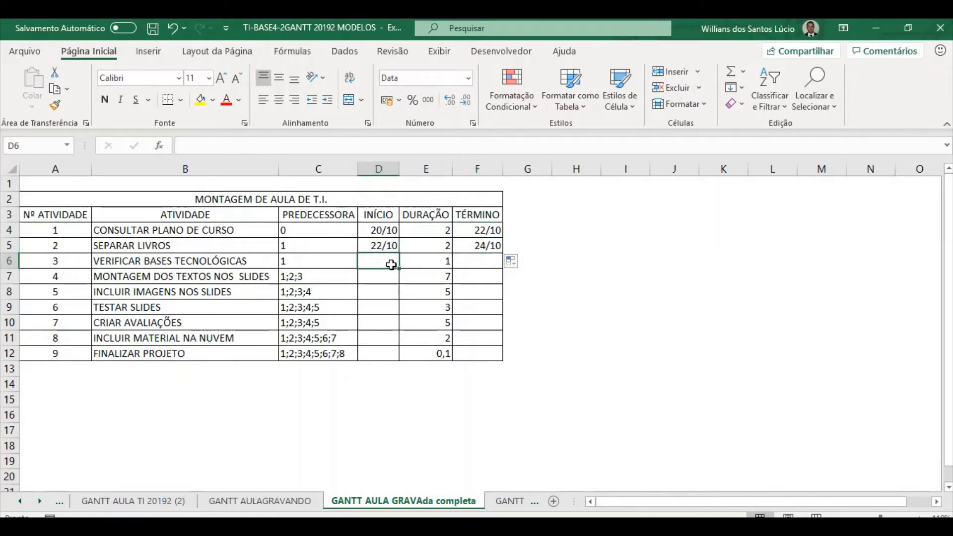
pyautogui.write('=')
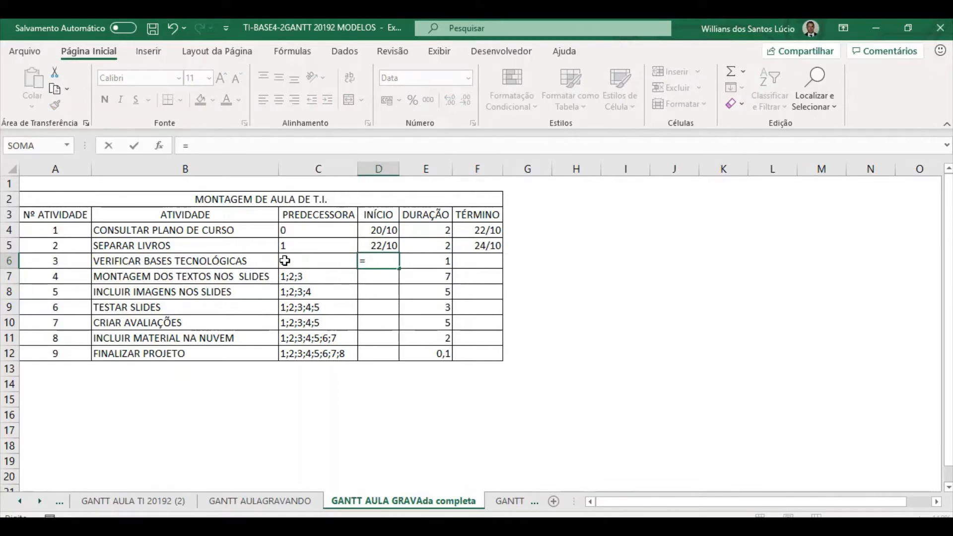
pyautogui.click(493, 227)
pyautogui.press('Return')
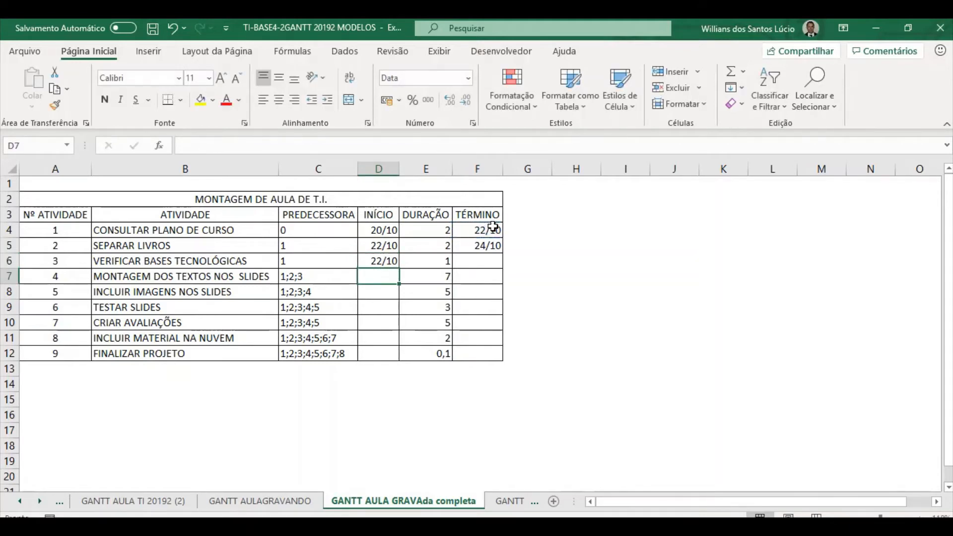
# - Fill the TÉRMINO formula from F5 down through the remaining activities, F6:F12
pyautogui.click(481, 258)
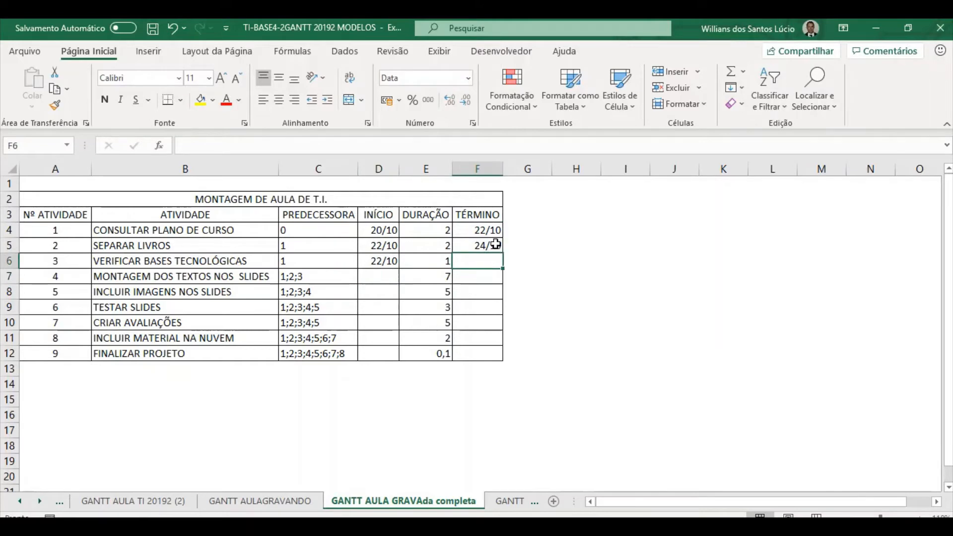
pyautogui.click(495, 244)
pyautogui.moveTo(502, 253); pyautogui.dragTo(501, 268)
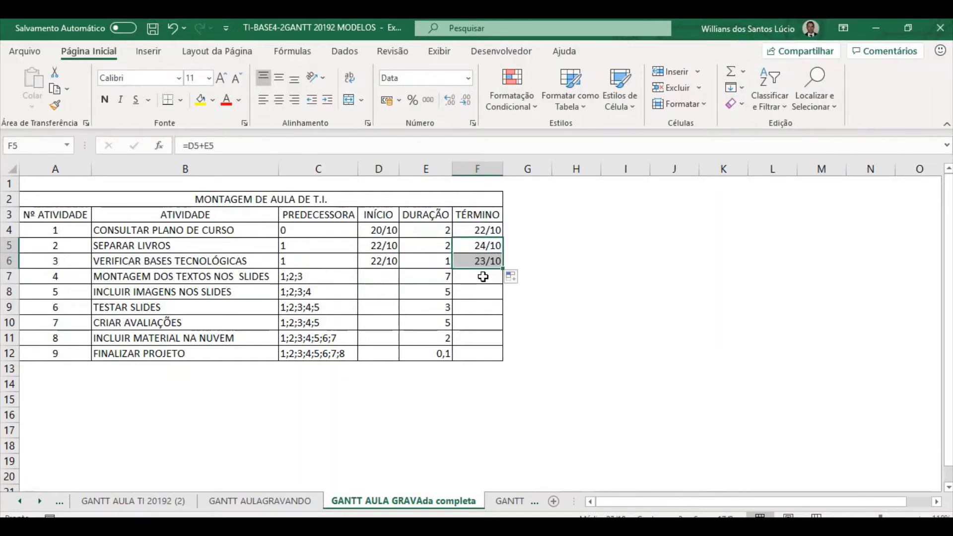
pyautogui.click(483, 277)
pyautogui.click(489, 261)
pyautogui.moveTo(503, 268); pyautogui.dragTo(493, 357)
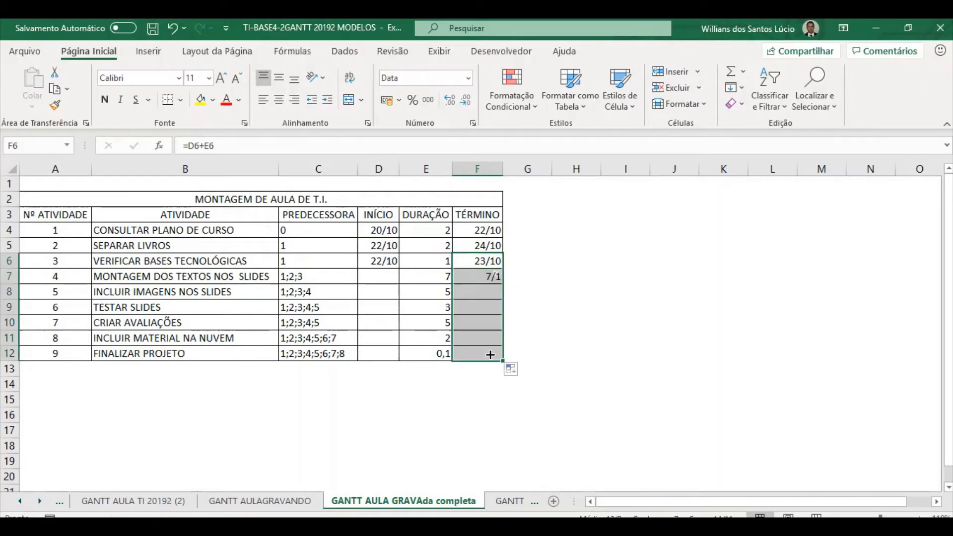
pyautogui.click(388, 277)
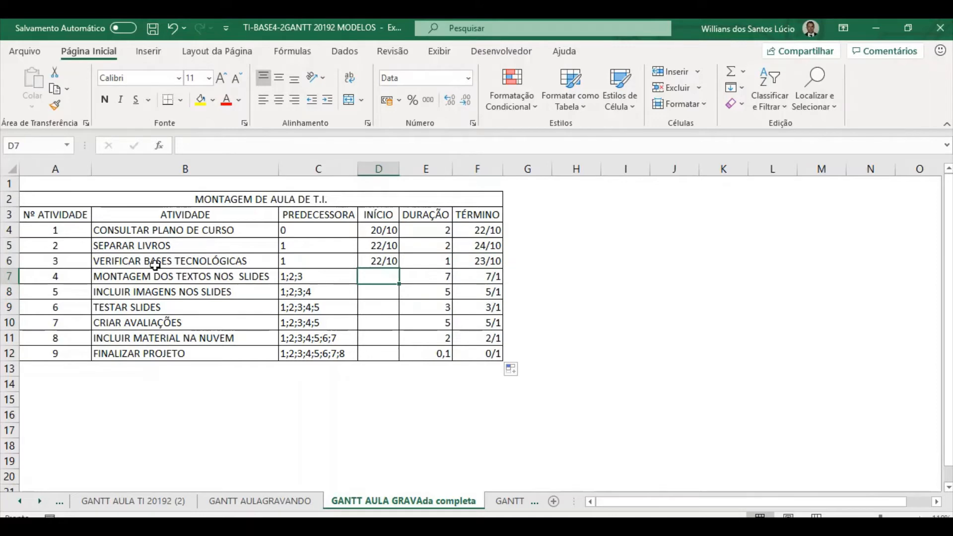
# - Link the INÍCIO date of MONTAGEM DOS TEXTOS NOS SLIDES in D7 to the TÉRMINO of activity 2 with the formula =F5
pyautogui.click(139, 275)
pyautogui.click(304, 281)
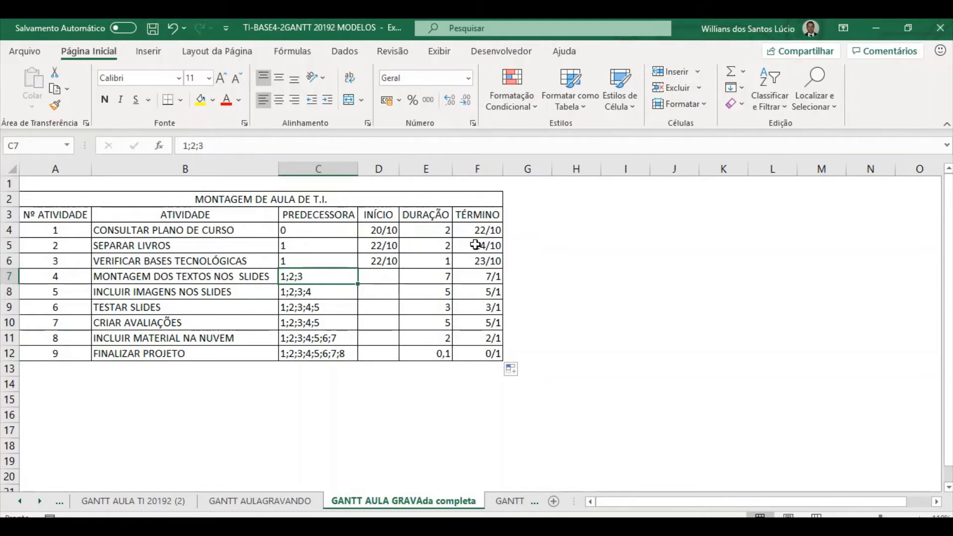
pyautogui.click(389, 276)
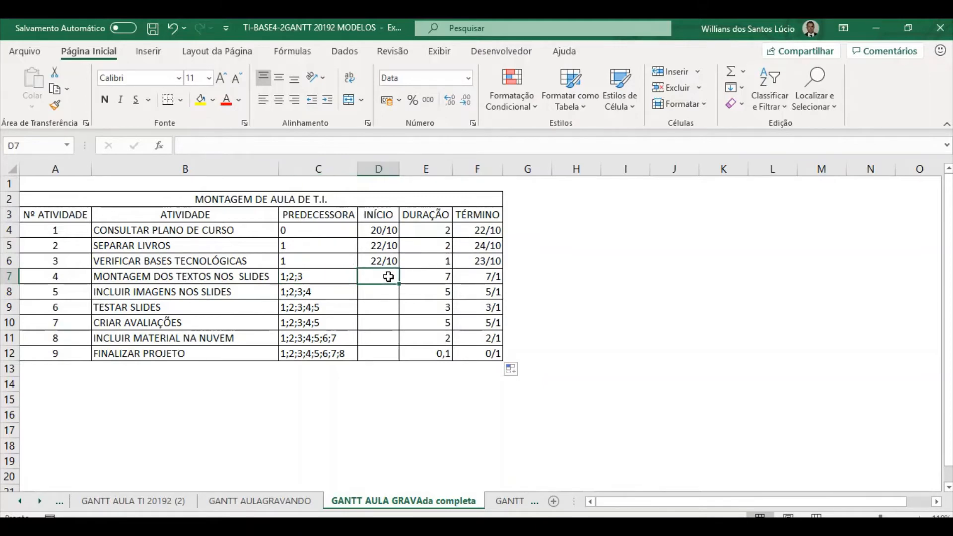
pyautogui.write('=')
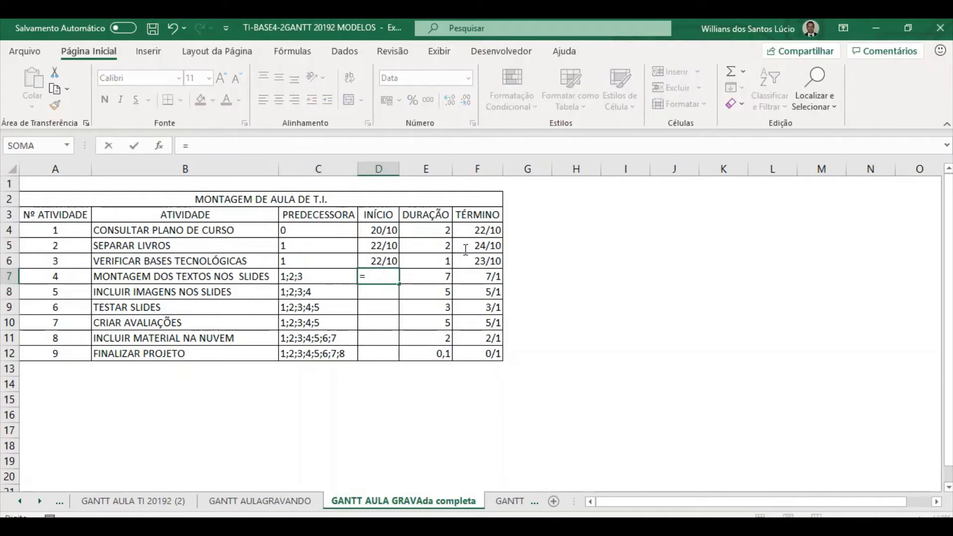
pyautogui.click(485, 246)
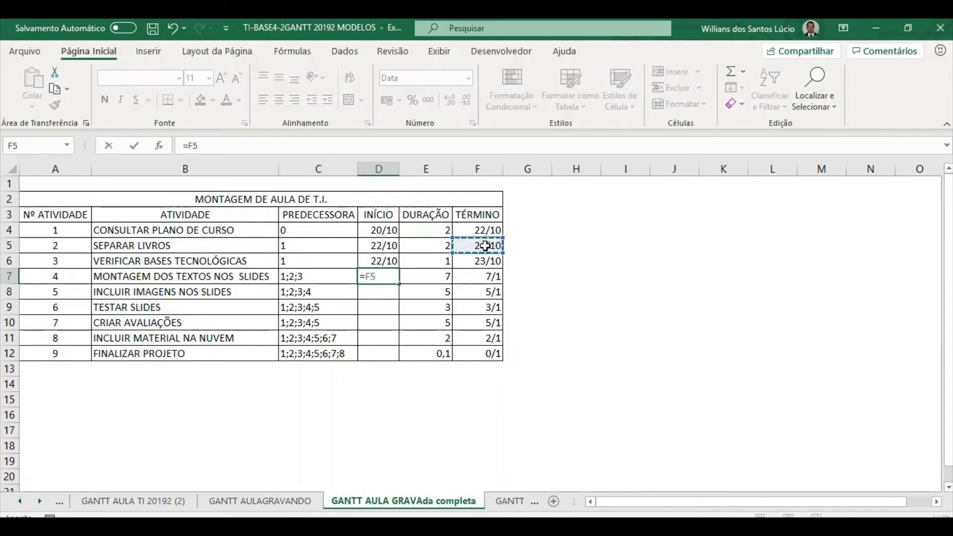
pyautogui.press('Return')
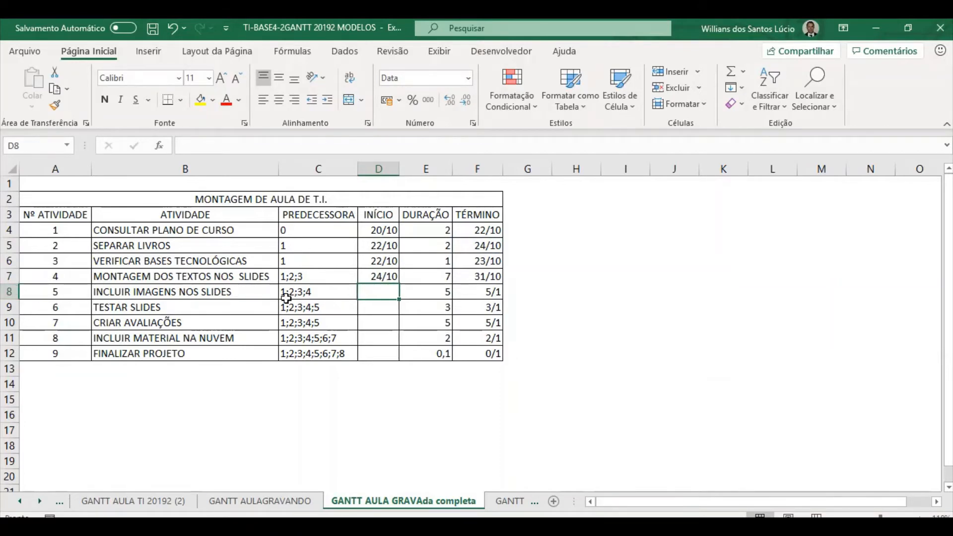
# - Link the INÍCIO date of INCLUIR IMAGENS NOS SLIDES in D8 to the TÉRMINO of activity 4 with the formula =F7
pyautogui.click(310, 294)
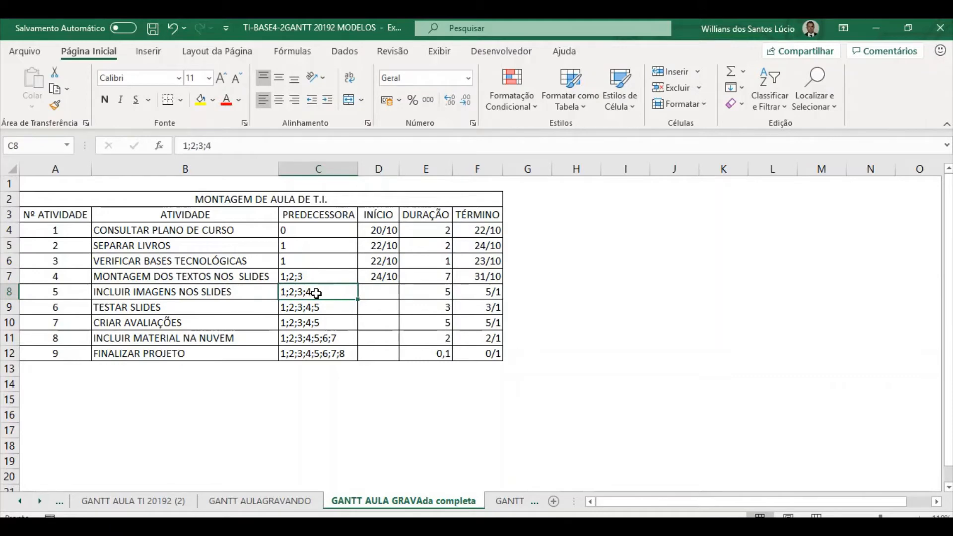
pyautogui.click(374, 294)
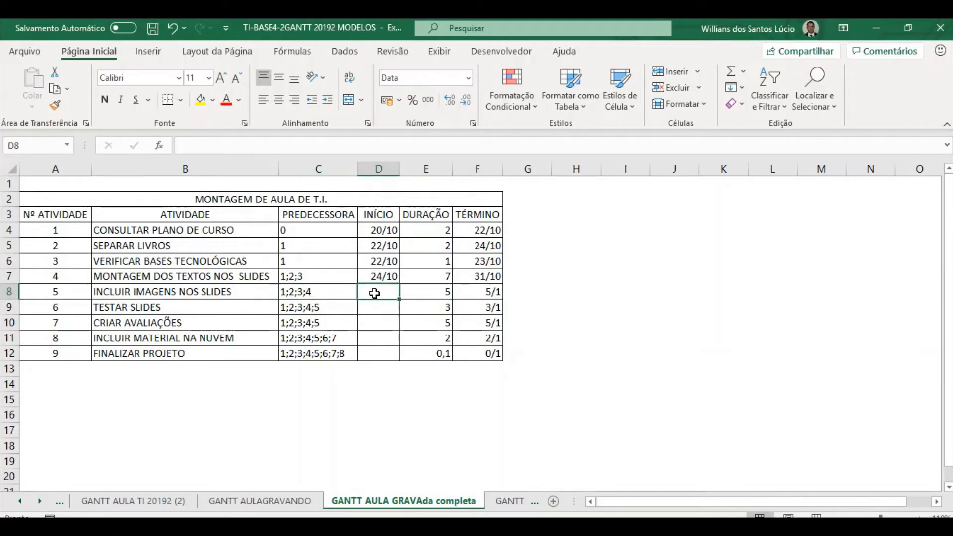
pyautogui.write('=')
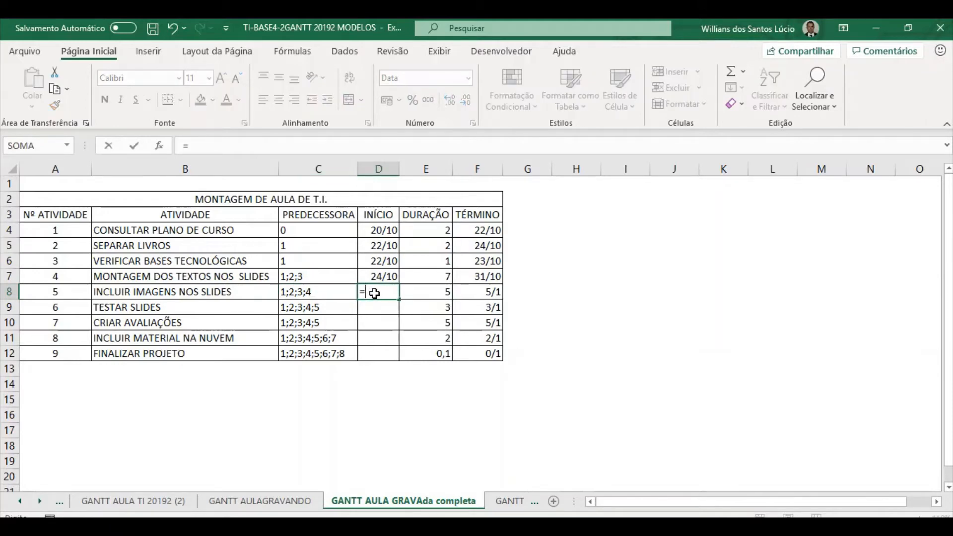
pyautogui.click(476, 277)
pyautogui.press('Return')
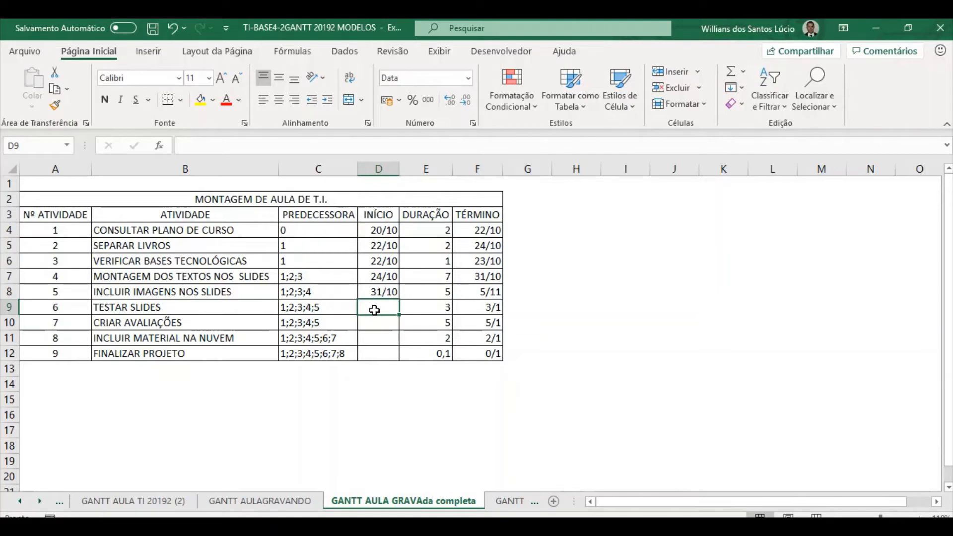
# - Link the INÍCIO date of TESTAR SLIDES in D9 to the TÉRMINO of activity 5 with the formula =F8
pyautogui.write('=')
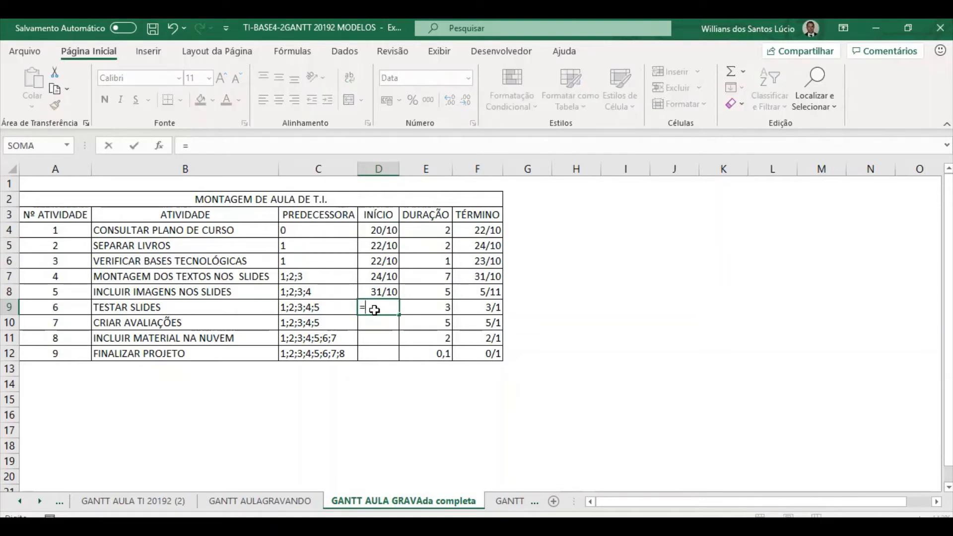
pyautogui.click(484, 292)
pyautogui.press('Return')
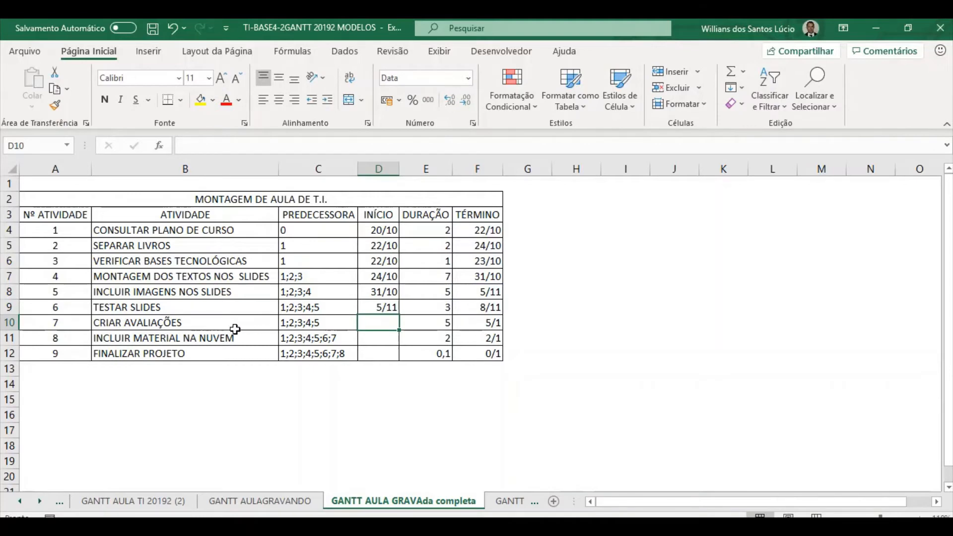
# - Link the INÍCIO date of CRIAR AVALIAÇÕES in D10 to the TÉRMINO of activity 5 with the formula =F8
pyautogui.click(320, 328)
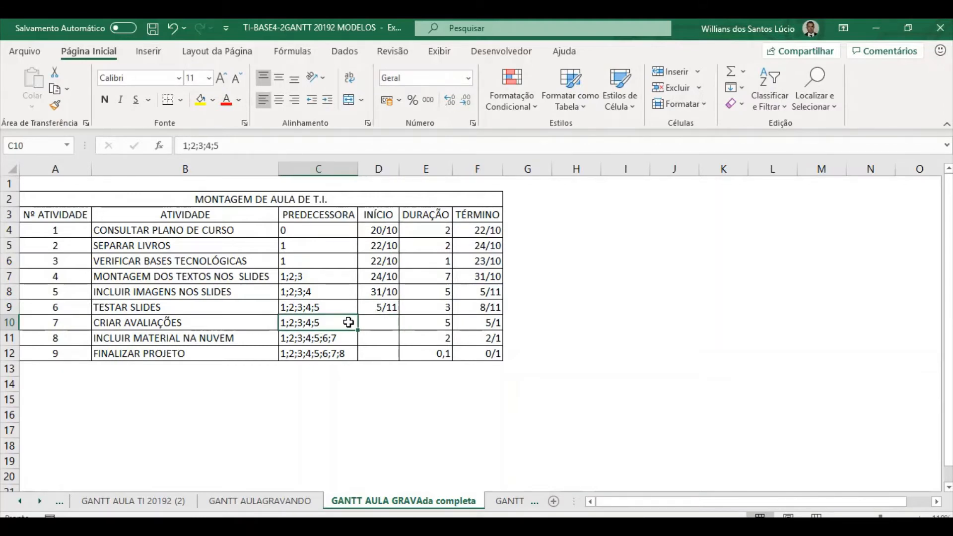
pyautogui.click(371, 322)
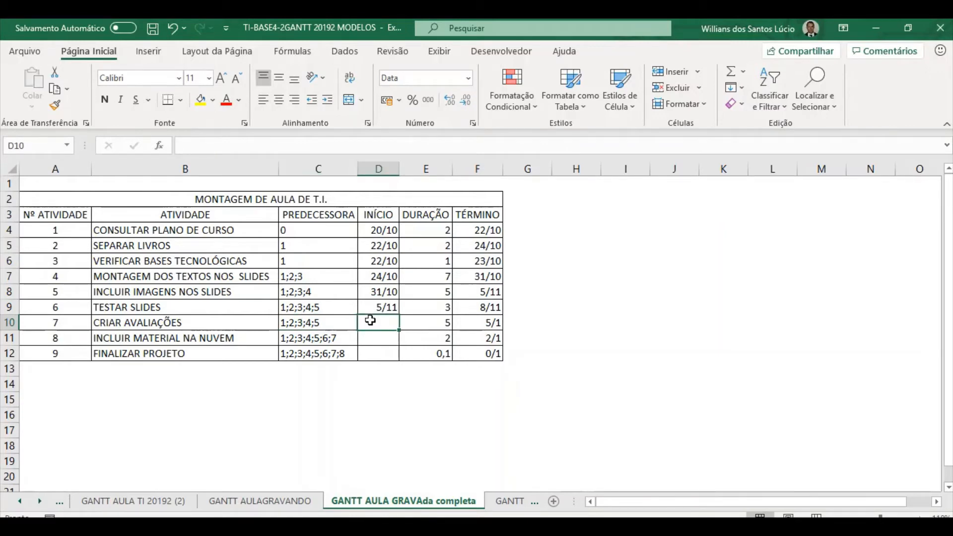
pyautogui.write('=')
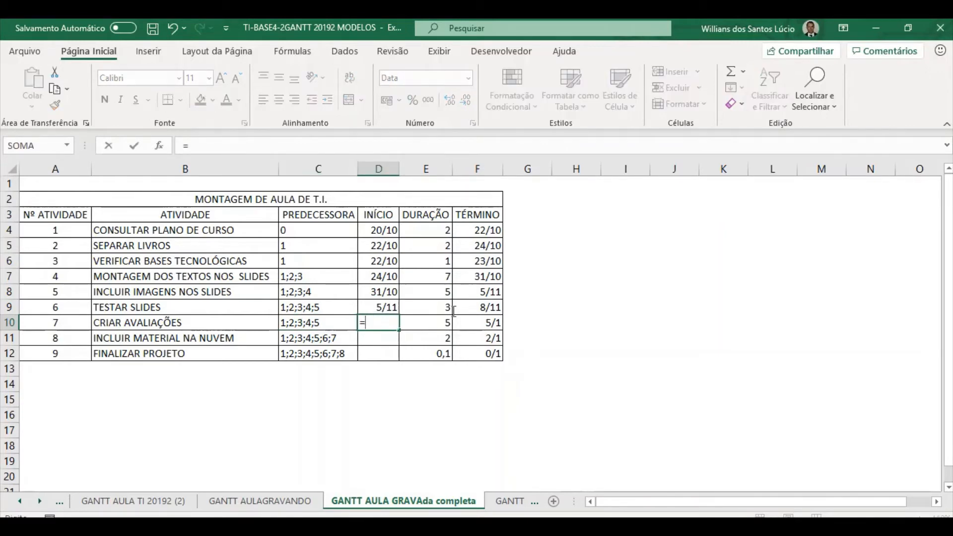
pyautogui.click(482, 292)
pyautogui.press('Return')
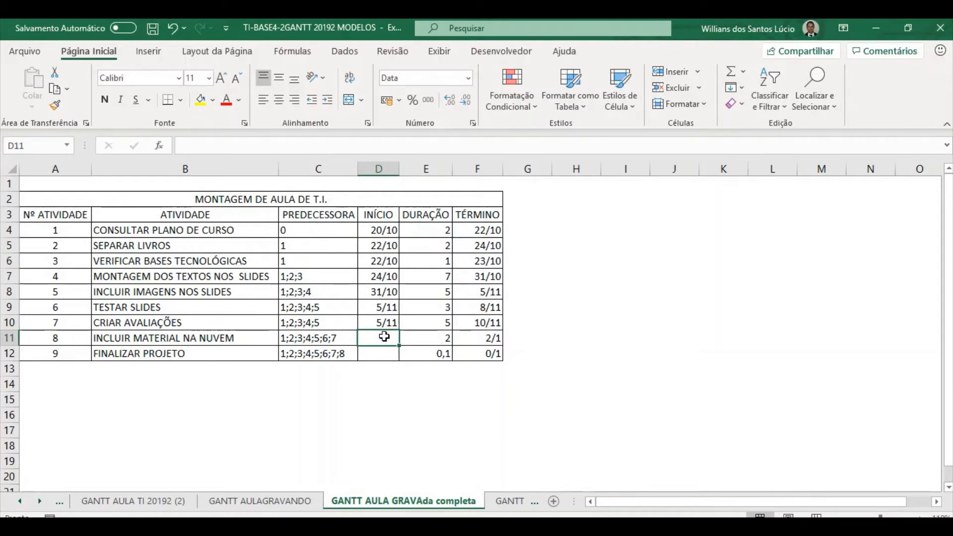
# - Link the INÍCIO date of INCLUIR MATERIAL NA NUVEM in D11 to the TÉRMINO of activity 7 with the formula =F10
pyautogui.write('=')
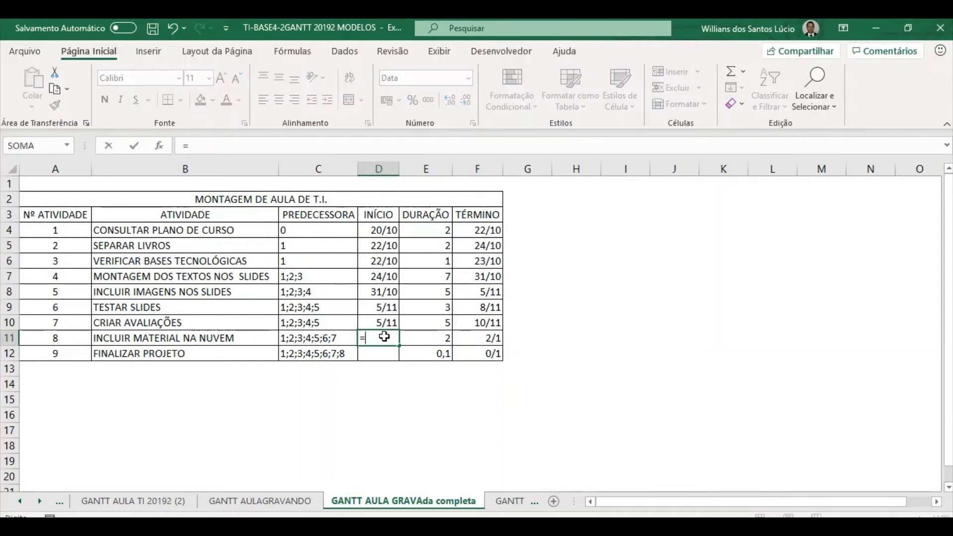
pyautogui.click(476, 323)
pyautogui.press('Return')
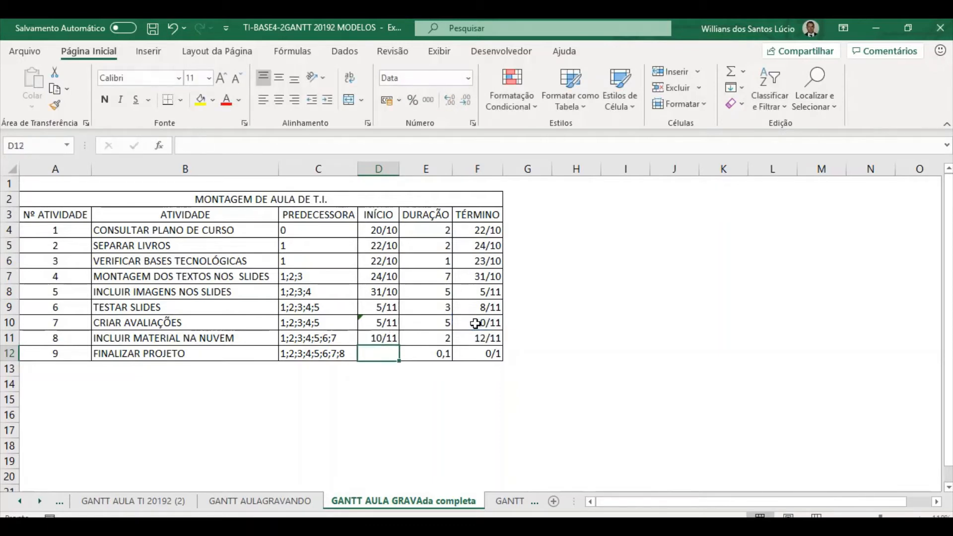
# - Link the INÍCIO date of FINALIZAR PROJETO in D12 to the TÉRMINO of activity 8 with the formula =F11
pyautogui.click(9, 352)
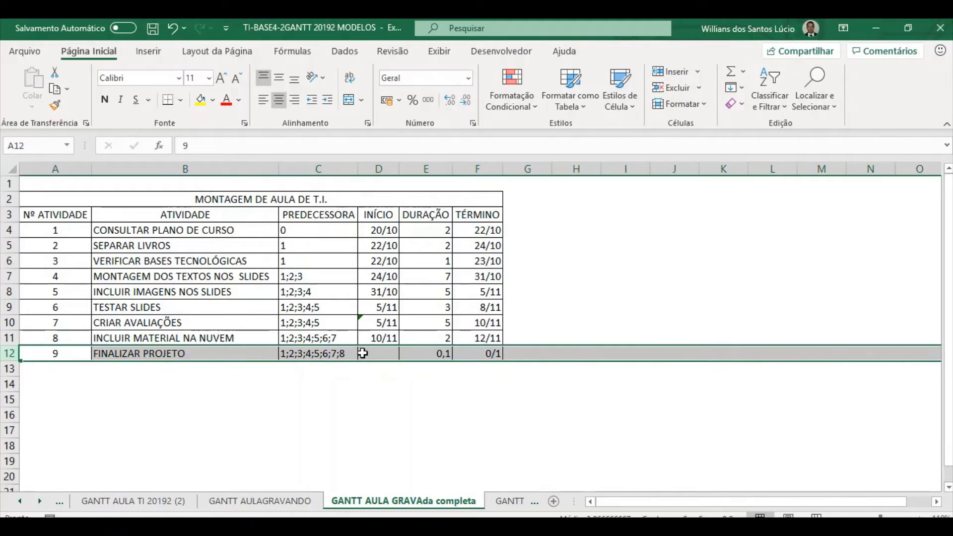
pyautogui.click(342, 358)
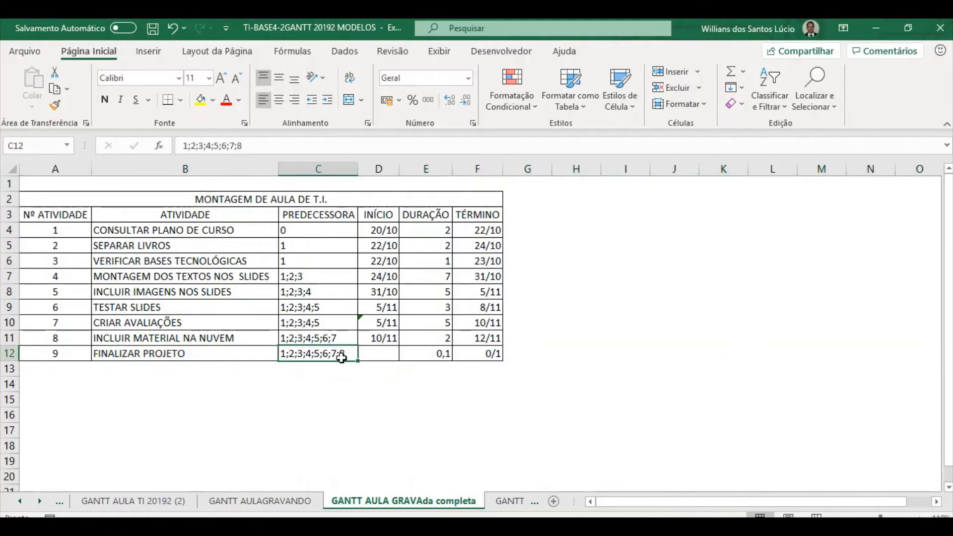
pyautogui.click(381, 355)
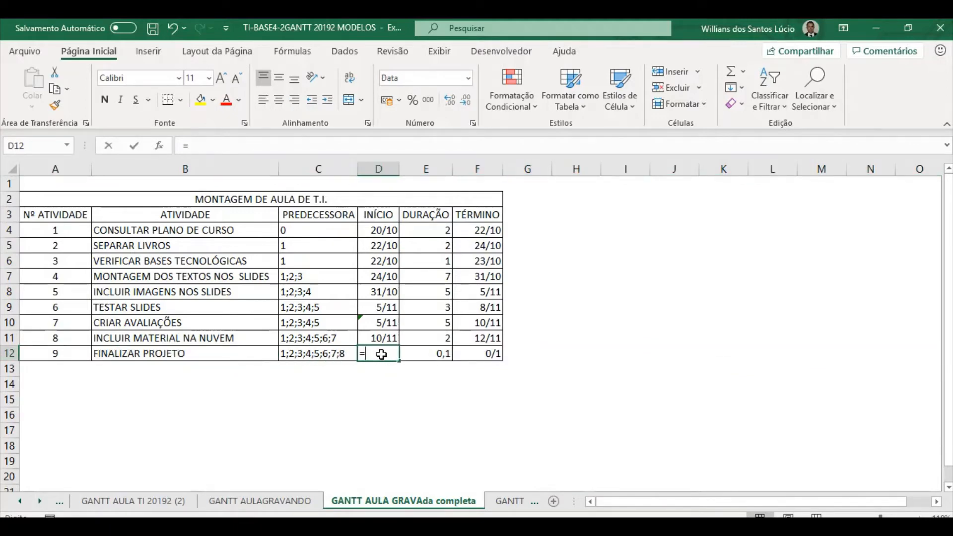
pyautogui.write('=')
pyautogui.click(487, 341)
pyautogui.press('Return')
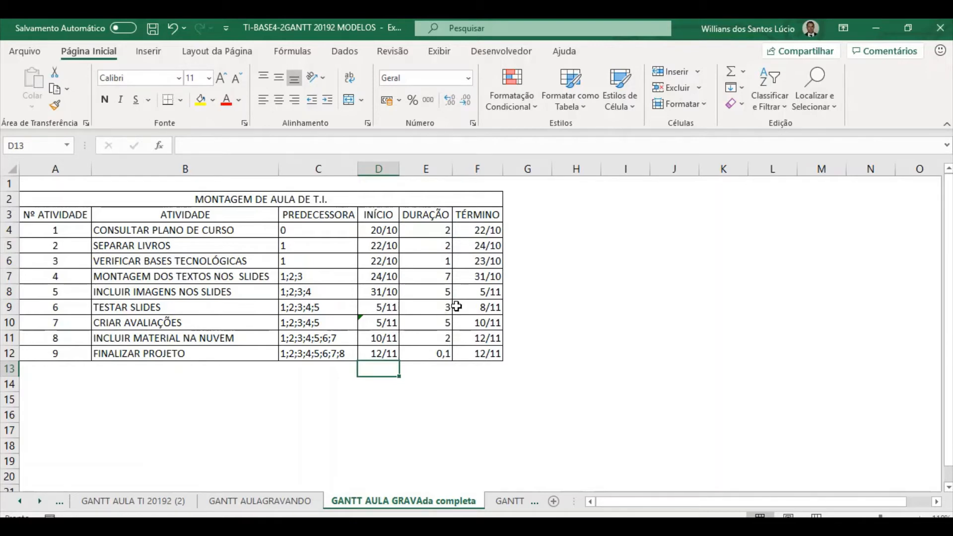
# - Insert an empty 2D stacked bar chart and place it beside the activity table, starting at column G
pyautogui.click(561, 208)
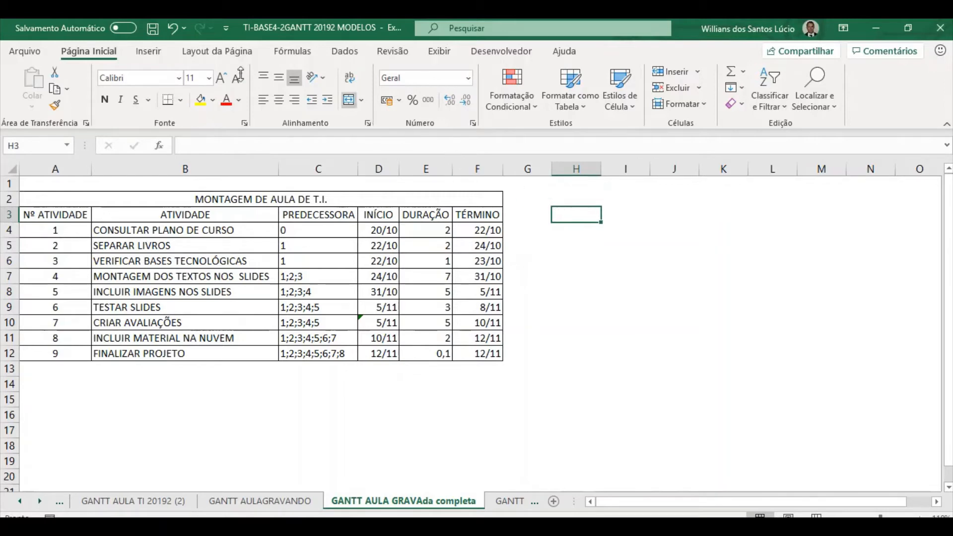
pyautogui.click(148, 51)
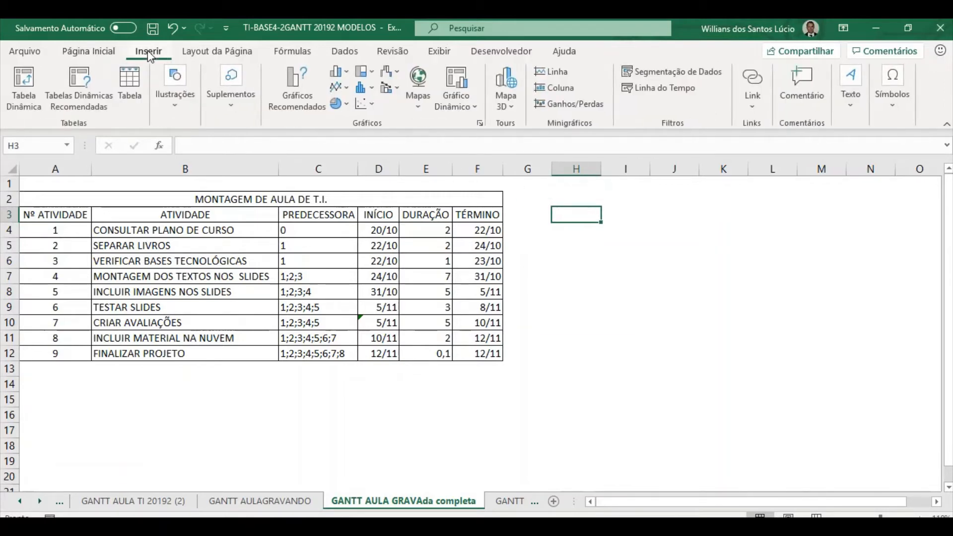
pyautogui.click(348, 77)
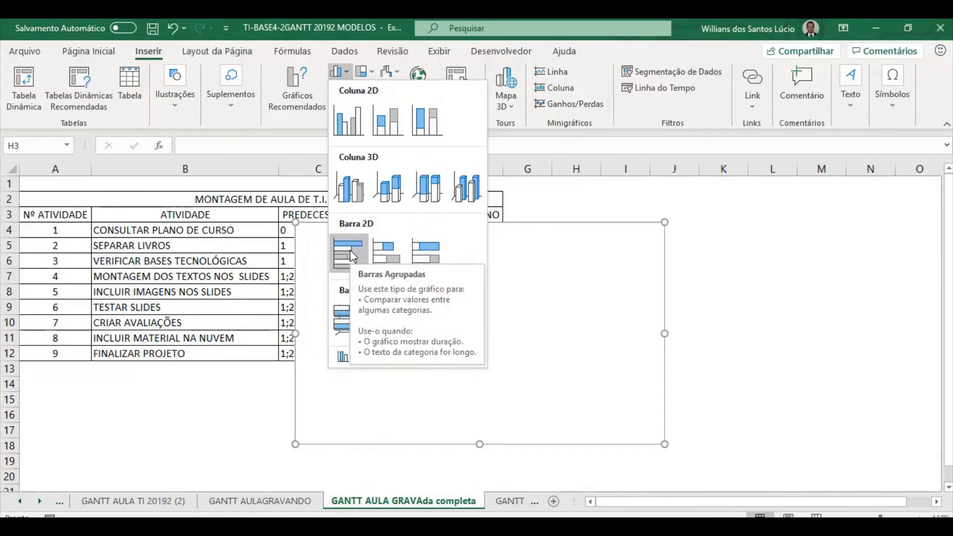
pyautogui.click(383, 251)
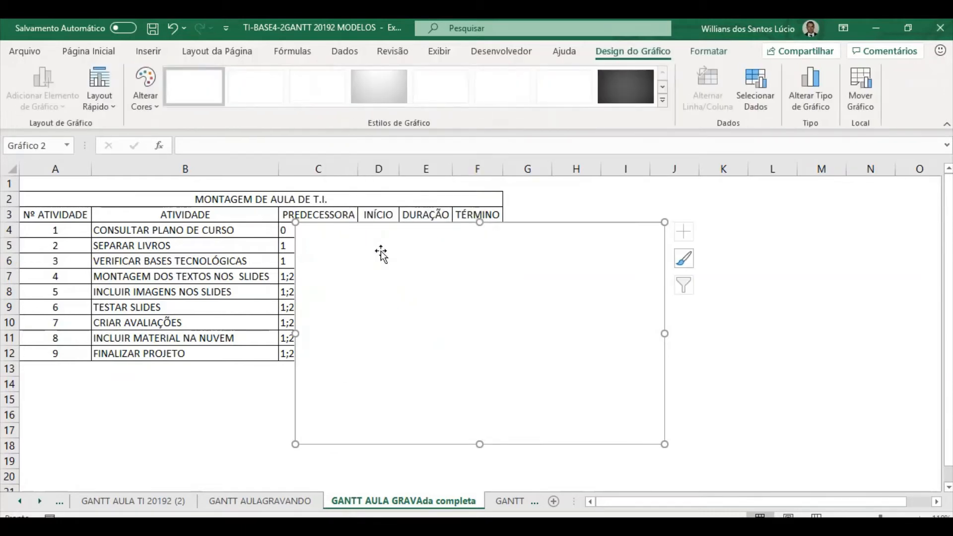
pyautogui.moveTo(402, 259); pyautogui.dragTo(637, 218)
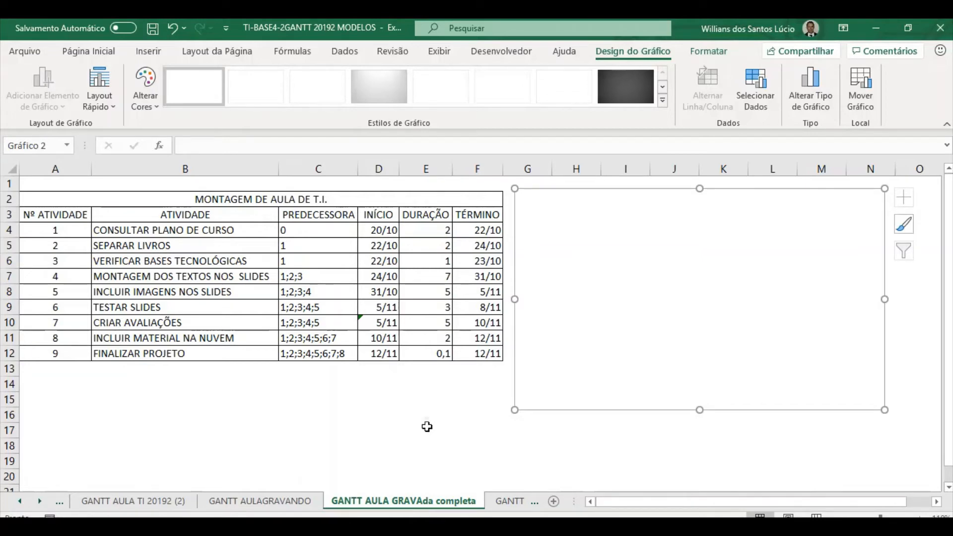
# - Add a data series named INÍCIO to the empty chart's data source
pyautogui.rightClick(621, 282)
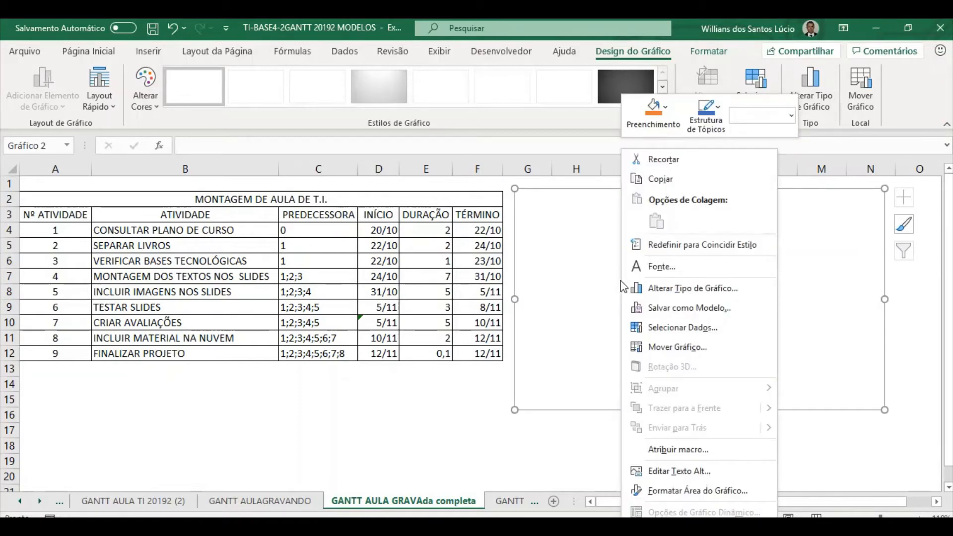
pyautogui.click(674, 329)
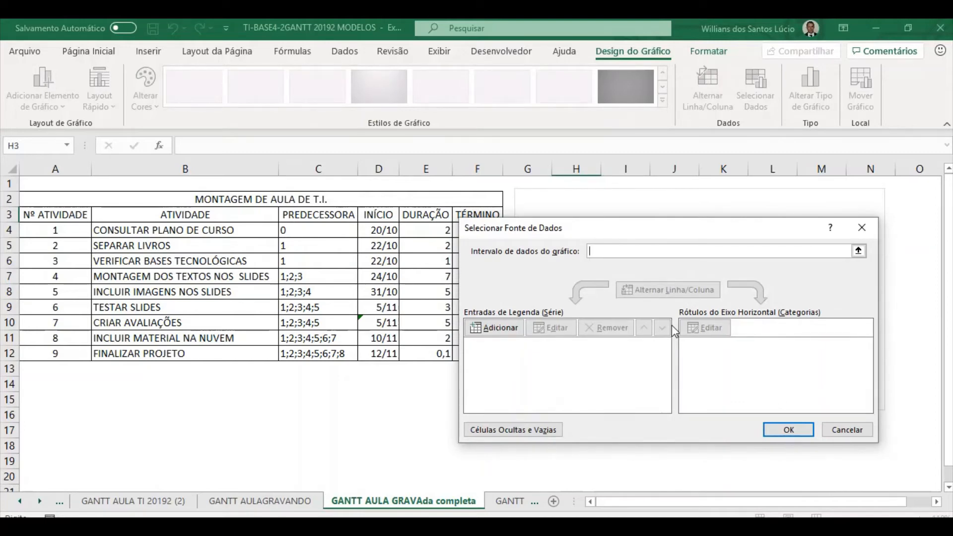
pyautogui.write('INÍCIO')
pyautogui.click(505, 329)
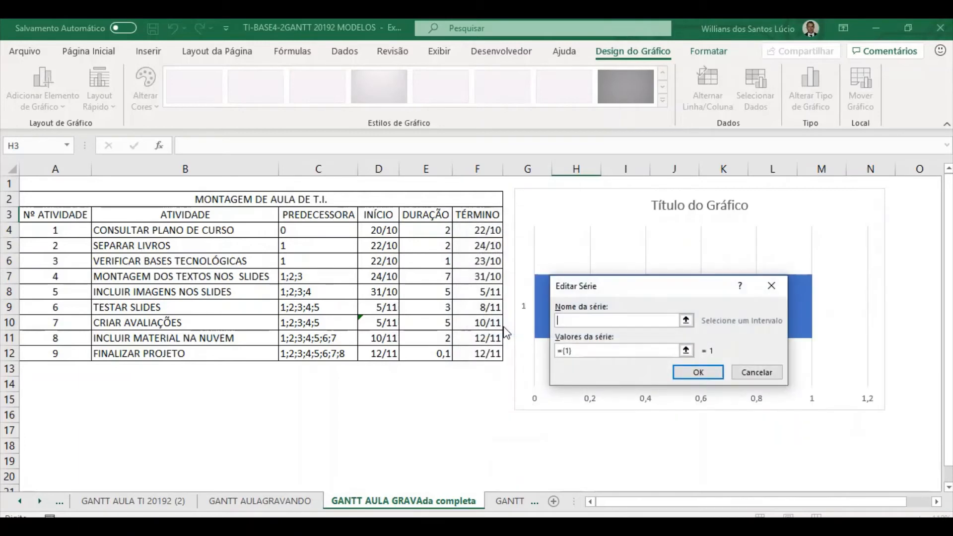
pyautogui.write('INÍCIO')
# - Set the INÍCIO series values to the start dates in D4:D12 and apply the chart's data selection
pyautogui.click(587, 350)
pyautogui.press('BackSpace')
pyautogui.press('BackSpace')
pyautogui.press('BackSpace')
pyautogui.press('BackSpace')
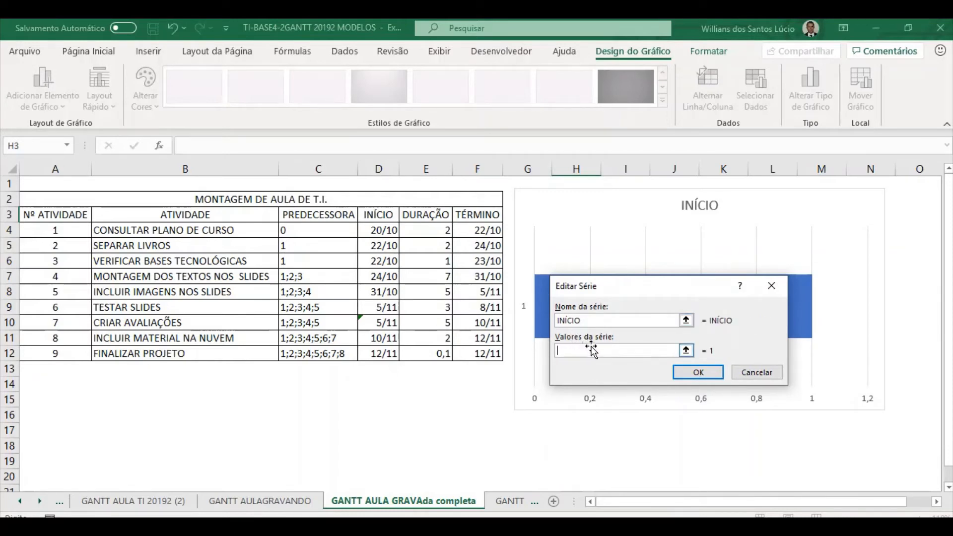
pyautogui.click(386, 230)
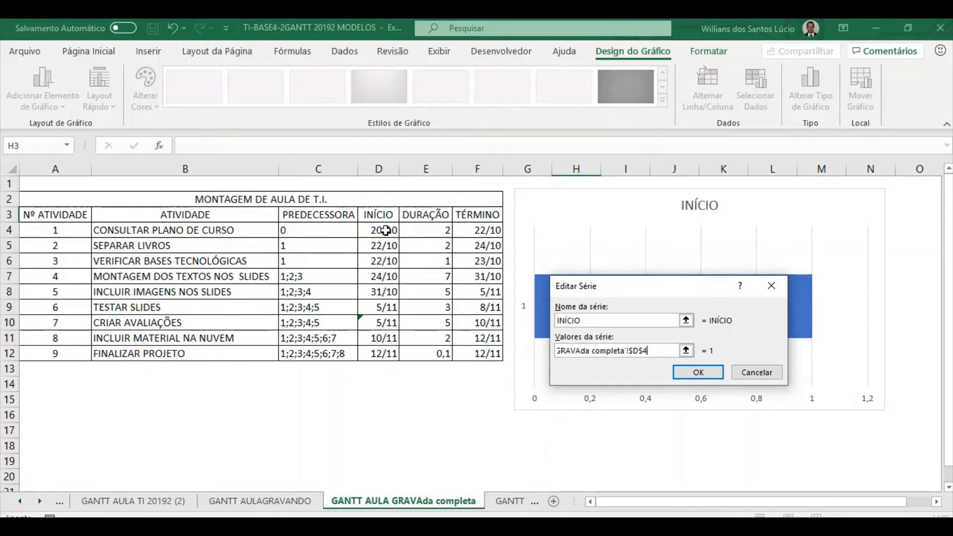
pyautogui.hotkey('shift', 'Down')
pyautogui.hotkey('shift', 'Down')
pyautogui.hotkey('shift', 'Down')
pyautogui.hotkey('shift', 'Down')
pyautogui.hotkey('shift', 'Down')
pyautogui.hotkey('shift', 'Down')
pyautogui.hotkey('shift', 'Down')
pyautogui.hotkey('shift', 'Down')
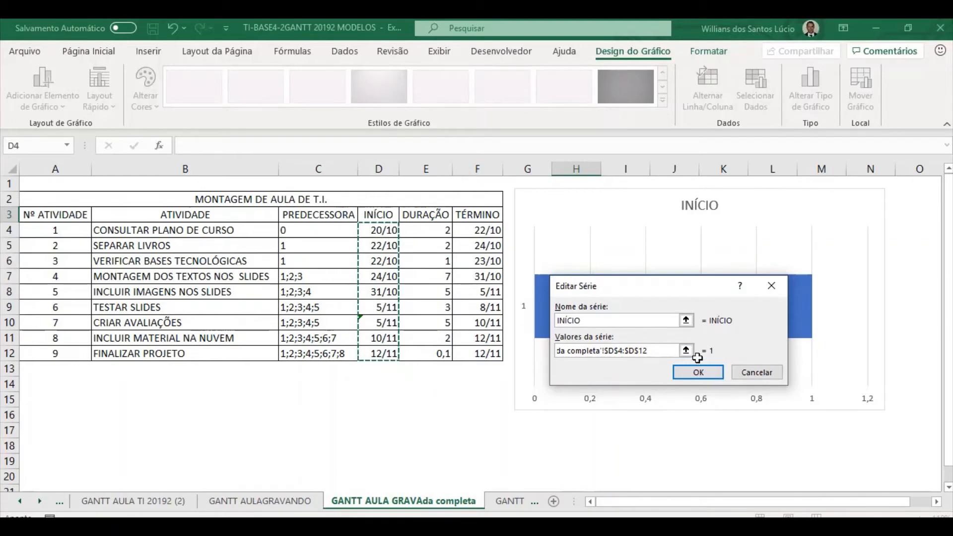
pyautogui.click(703, 374)
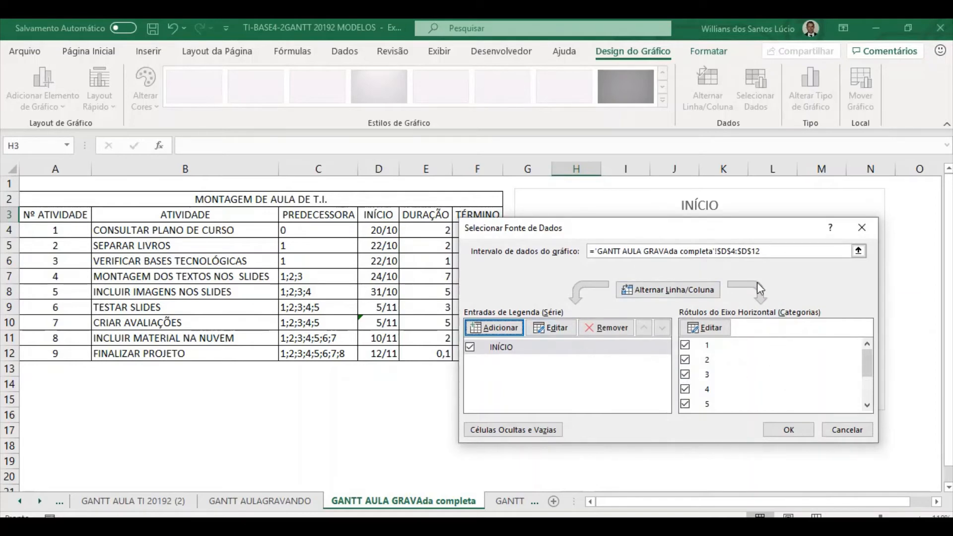
pyautogui.click(790, 431)
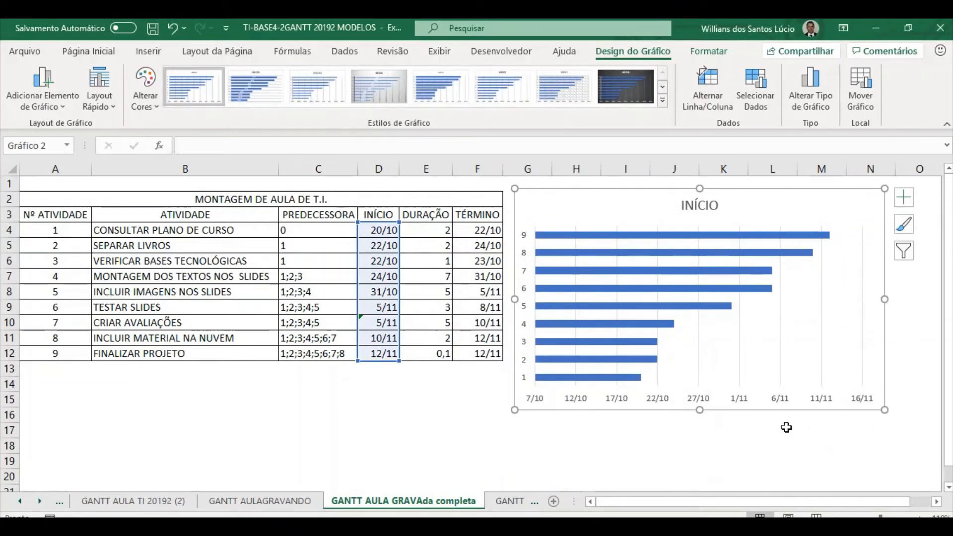
# - Collapse the ribbon to free more worksheet space around the chart
pyautogui.click(949, 128)
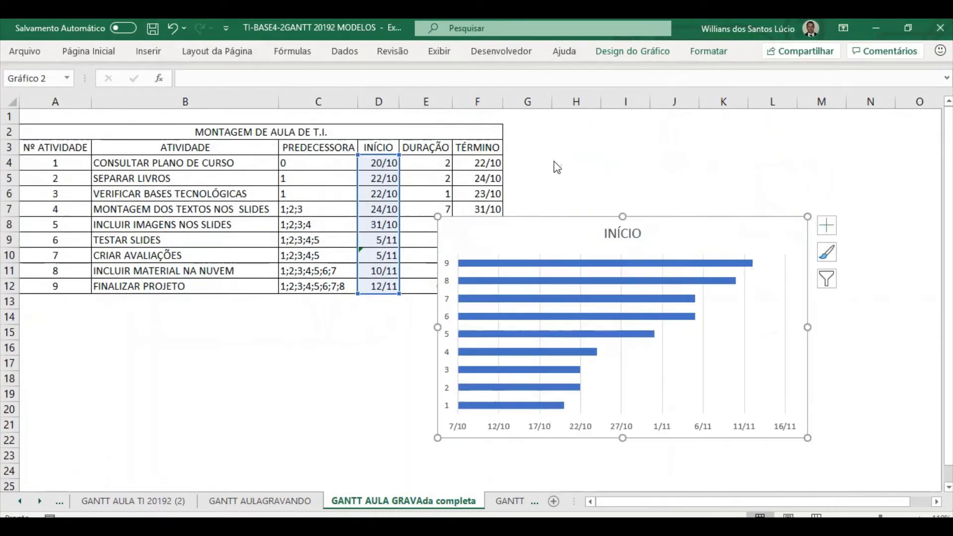
# - Place the chart directly below the activity table, starting at row 13, reduce its height slightly and widen it to column I
pyautogui.moveTo(505, 240); pyautogui.dragTo(96, 278)
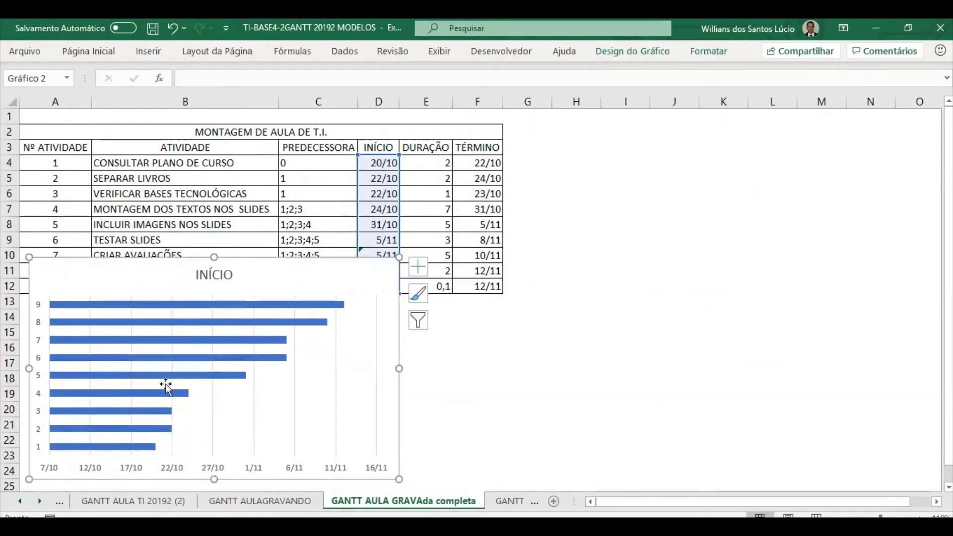
pyautogui.moveTo(213, 476); pyautogui.dragTo(214, 442)
pyautogui.moveTo(261, 268); pyautogui.dragTo(271, 310)
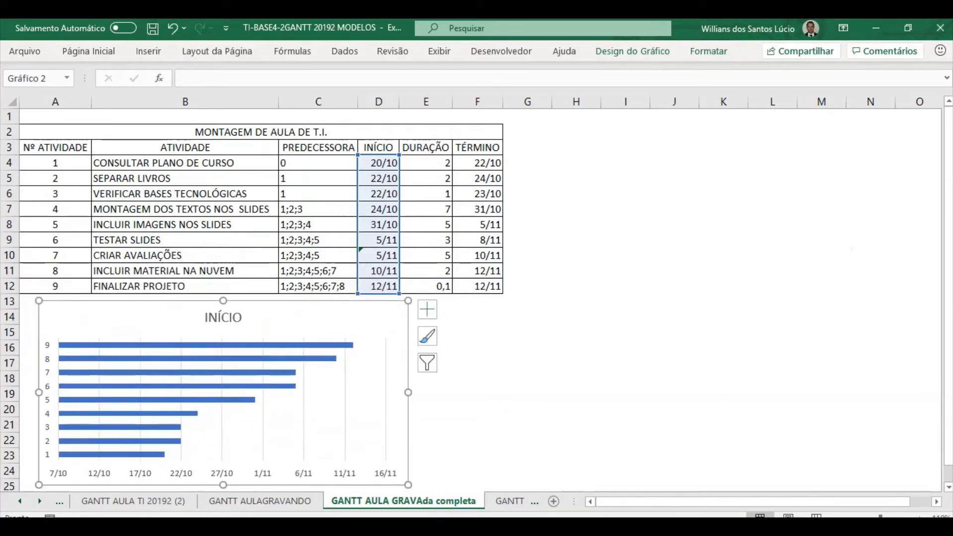
pyautogui.click(950, 487)
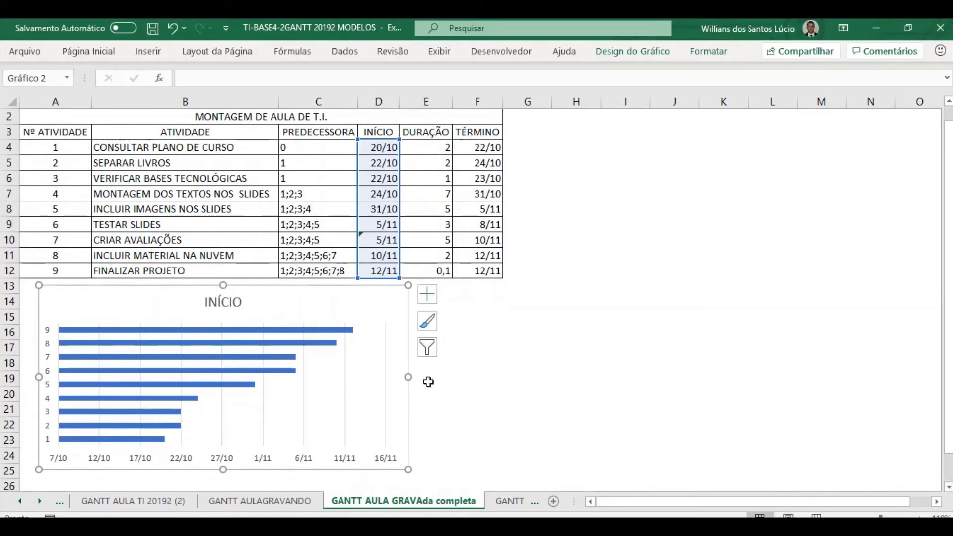
pyautogui.moveTo(409, 377); pyautogui.dragTo(611, 398)
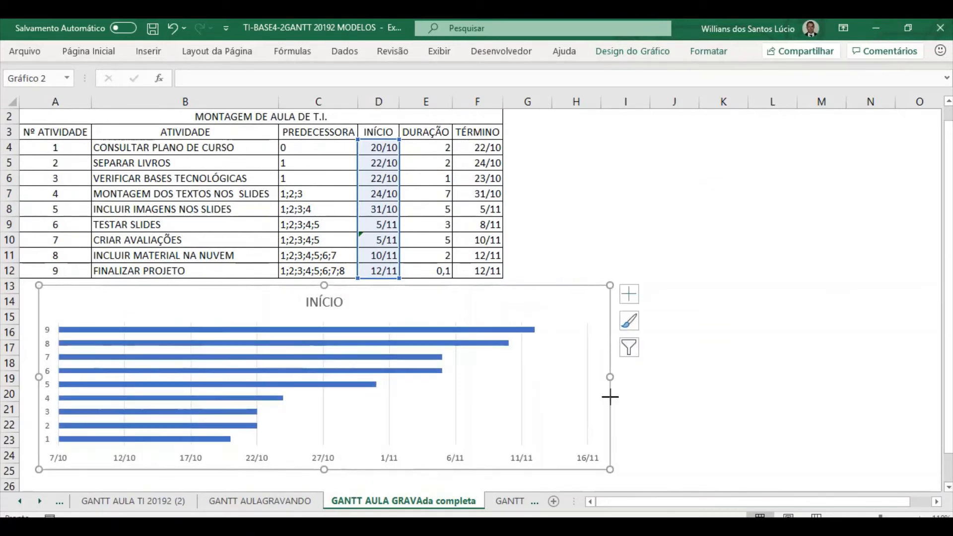
pyautogui.click(597, 253)
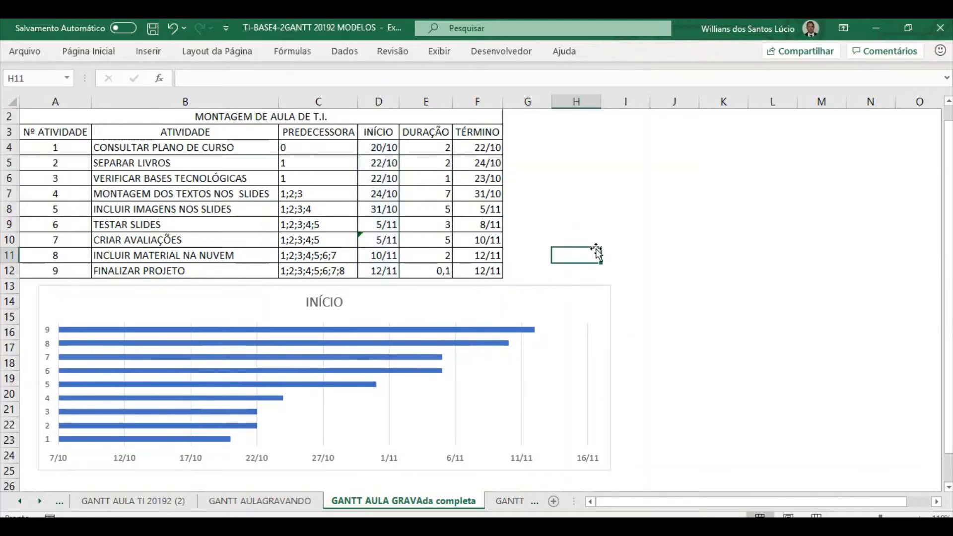
# - Add a second data series named DURAÇÃO to the chart's data source
pyautogui.rightClick(455, 307)
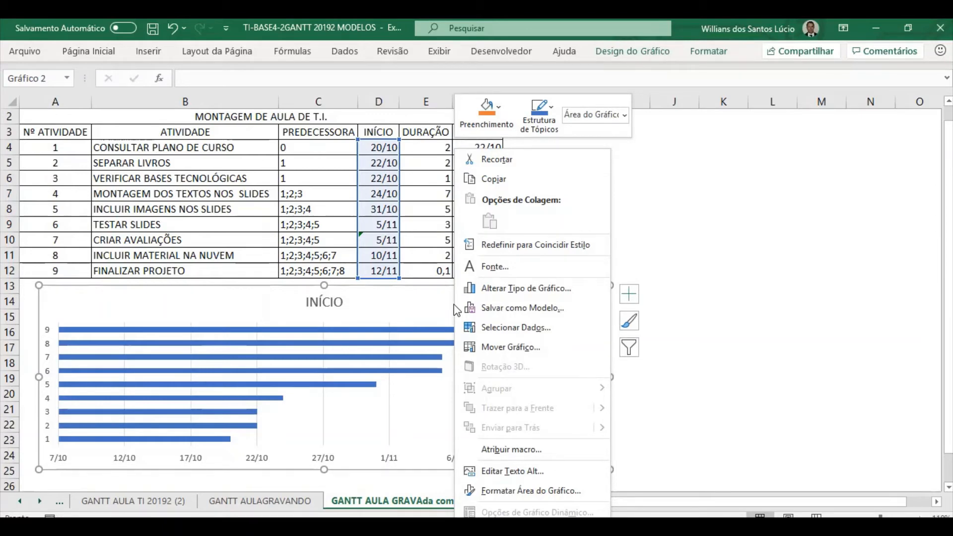
pyautogui.click(501, 327)
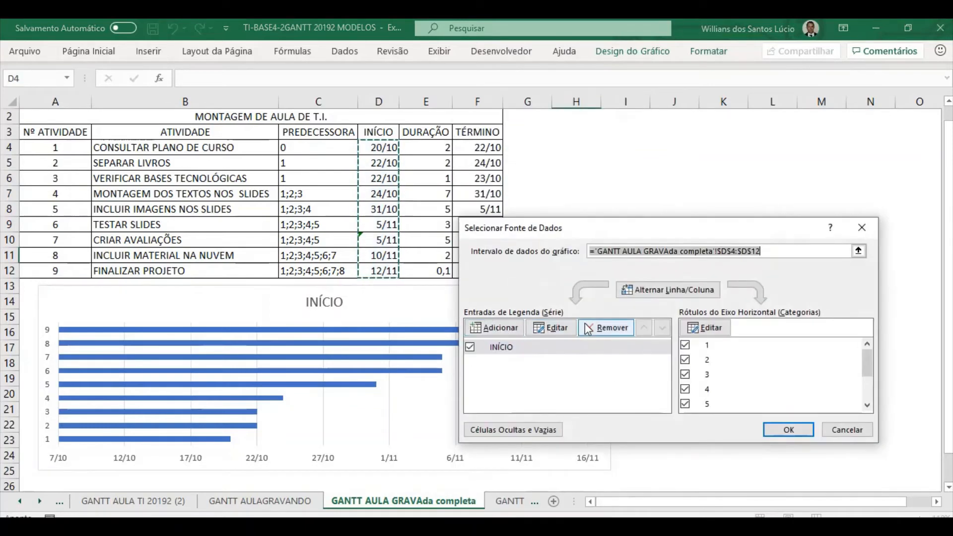
pyautogui.click(502, 330)
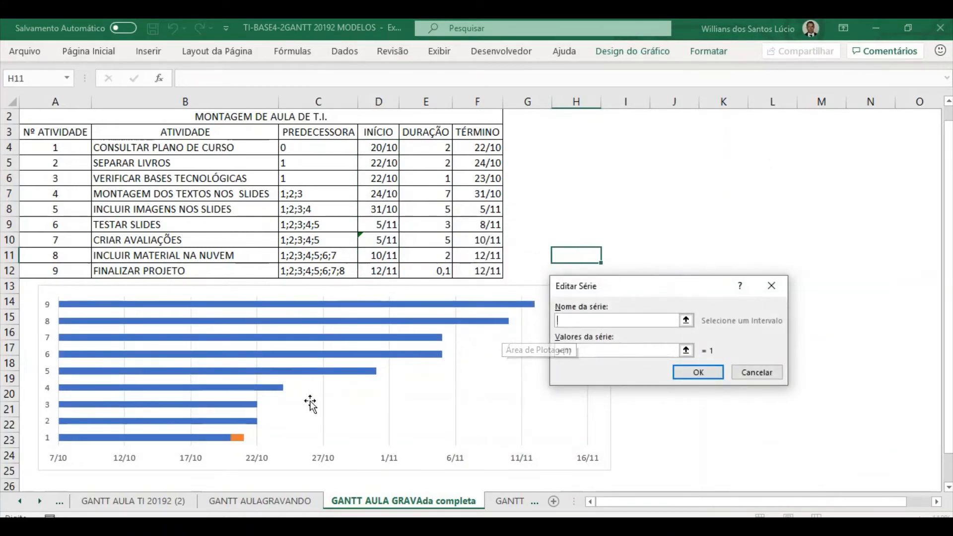
pyautogui.moveTo(235, 441)
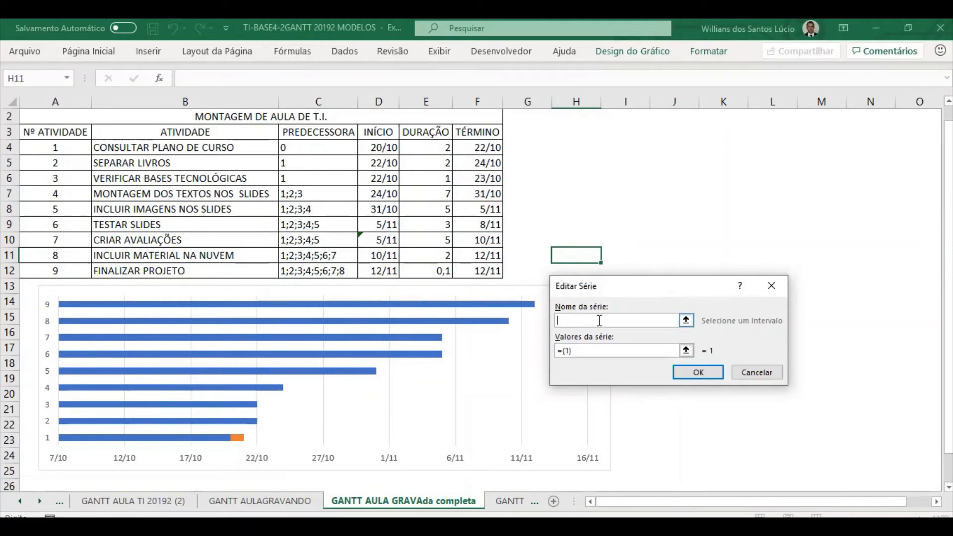
pyautogui.write('DURA')
# - Set the DURAÇÃO series values to the durations in E4:E12 and apply the chart's data selection
pyautogui.click(594, 350)
pyautogui.press('BackSpace')
pyautogui.press('BackSpace')
pyautogui.press('BackSpace')
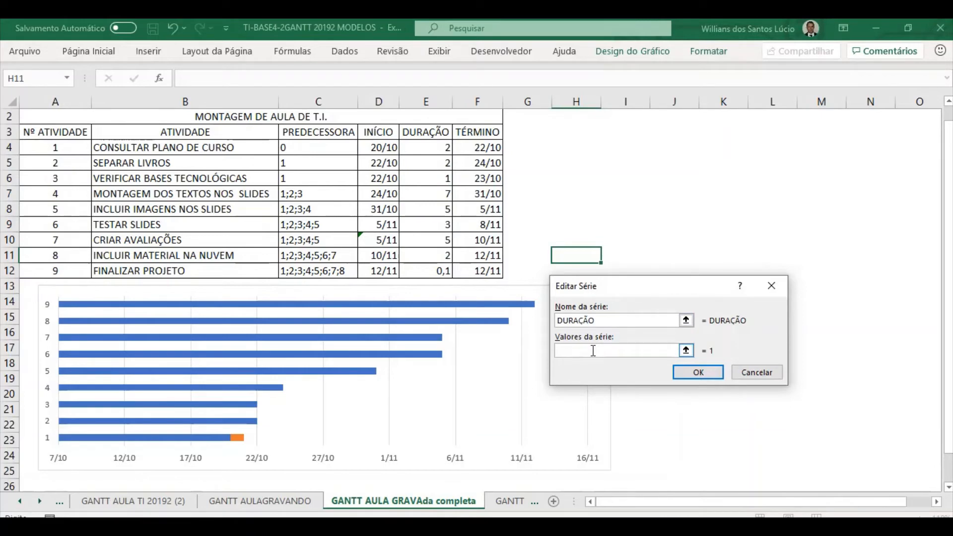
pyautogui.click(437, 149)
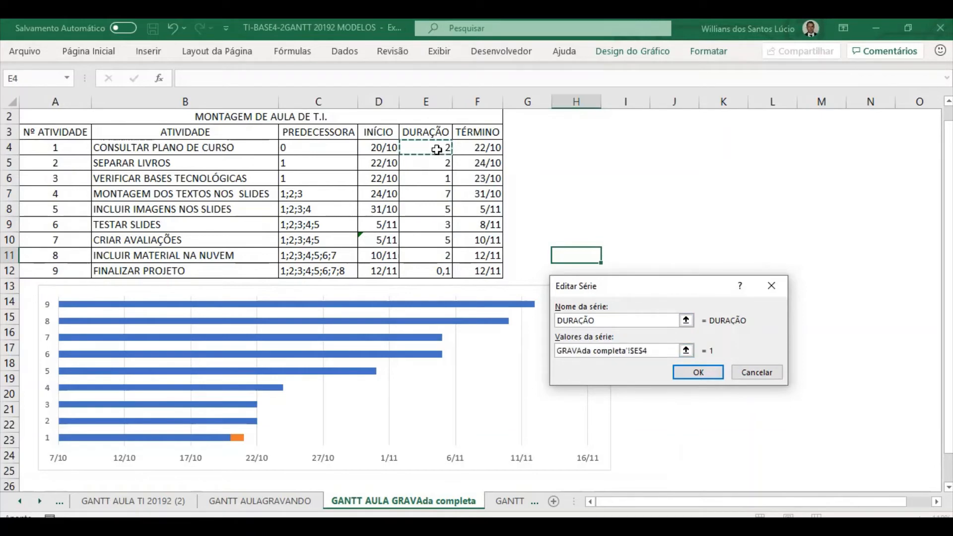
pyautogui.hotkey('ctrl', 'shift', 'Down')
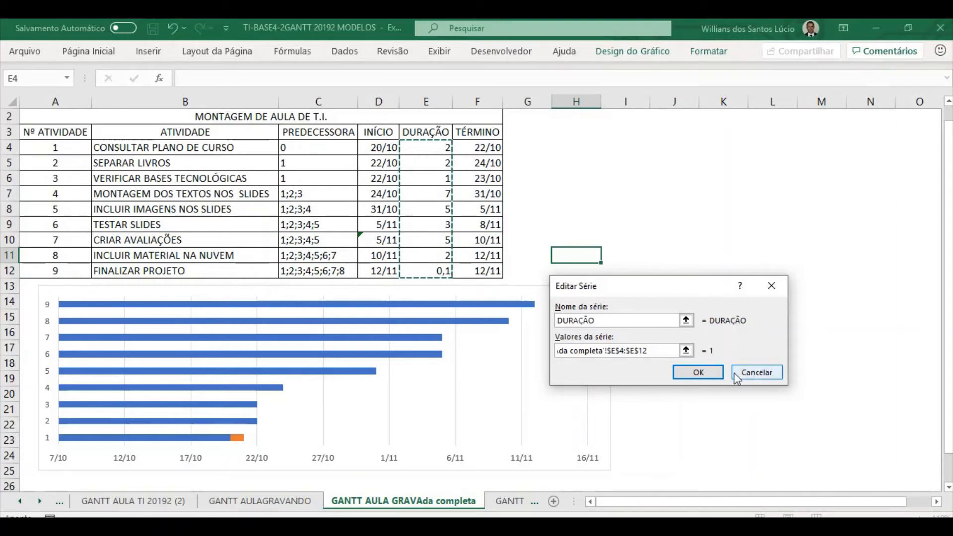
pyautogui.click(709, 374)
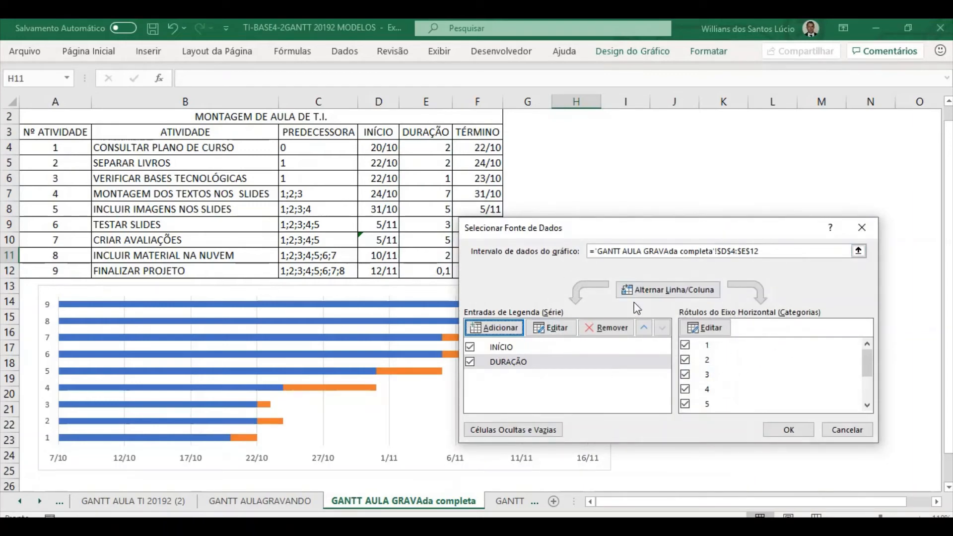
pyautogui.click(803, 429)
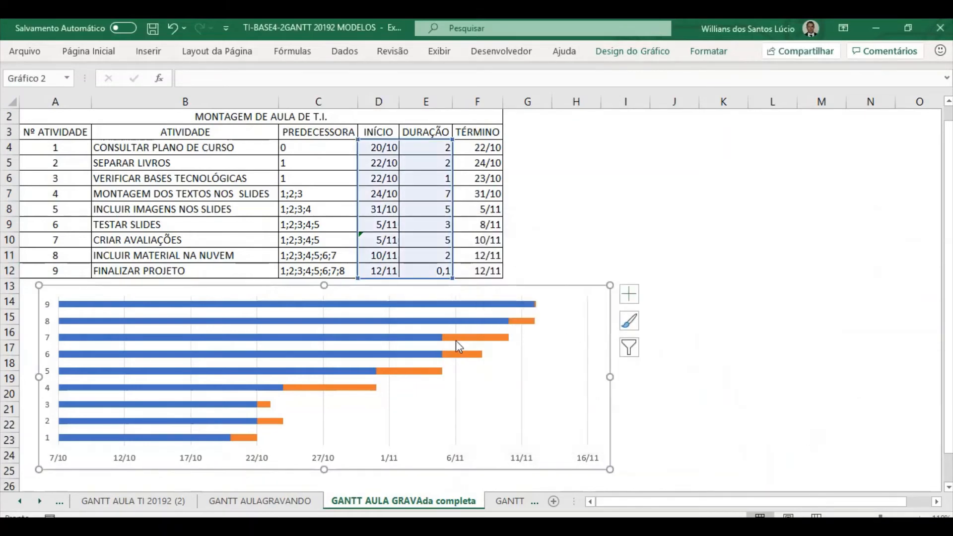
# - Widen the chart below the table so it extends into column K
pyautogui.moveTo(457, 345)
pyautogui.moveTo(611, 378); pyautogui.dragTo(722, 378)
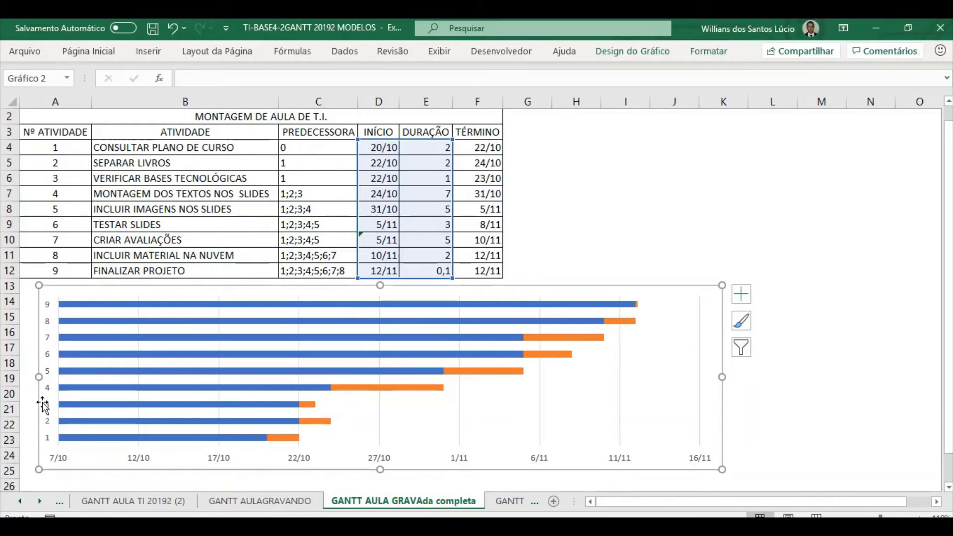
pyautogui.click(47, 304)
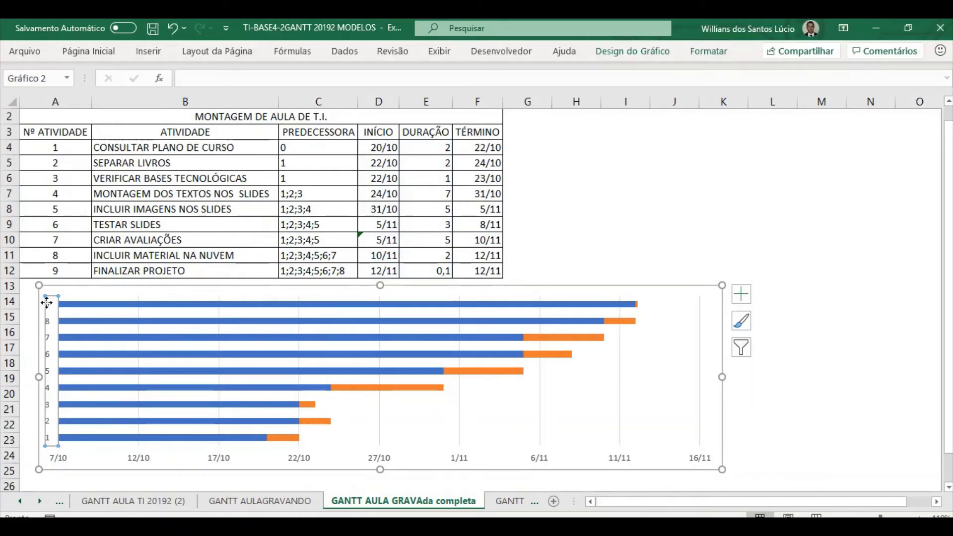
pyautogui.click(665, 301)
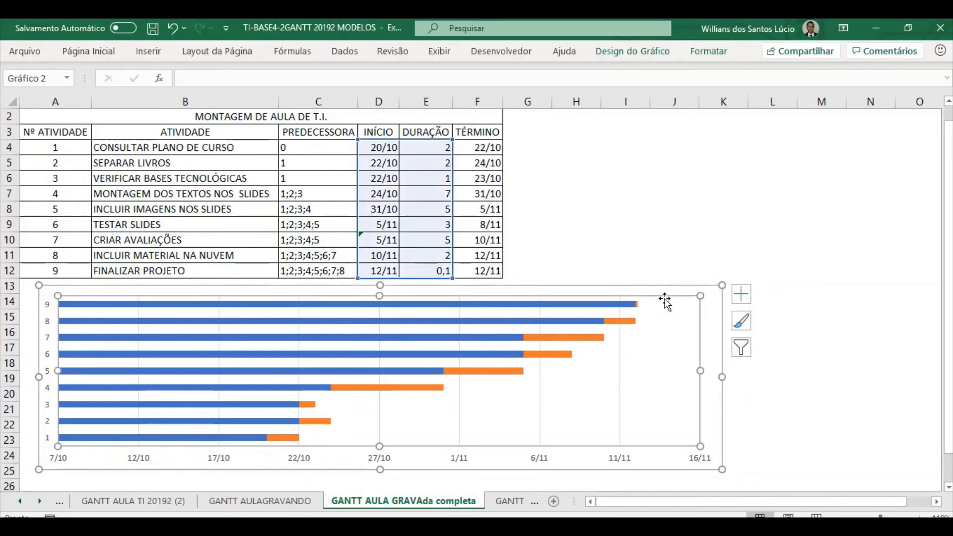
pyautogui.click(723, 225)
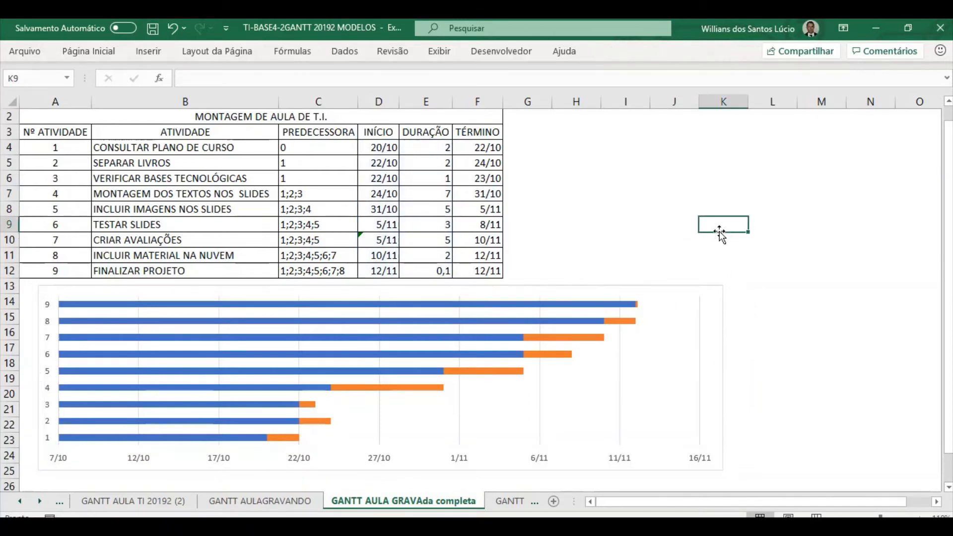
# - Set the chart's category axis labels to the activity names in B4:B12 and apply the data selection
pyautogui.click(670, 301)
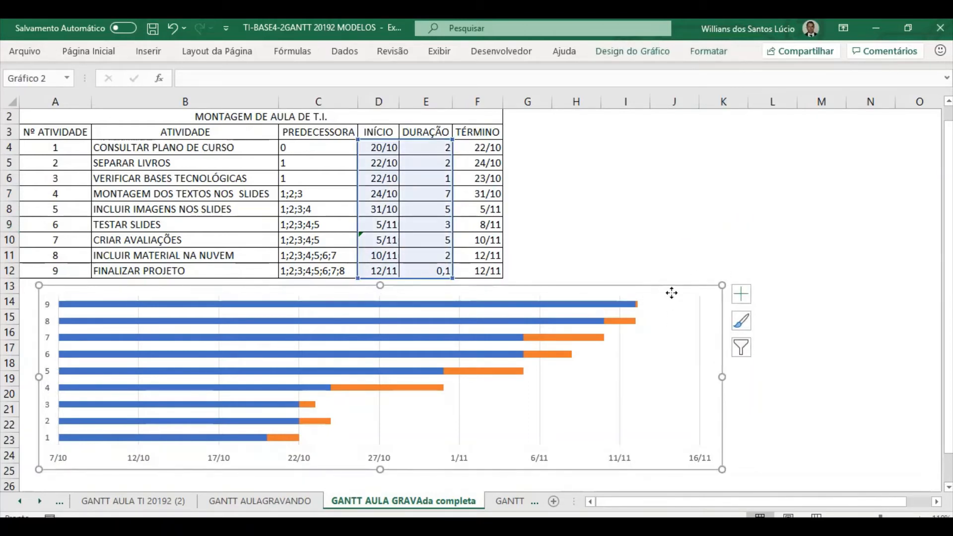
pyautogui.rightClick(673, 296)
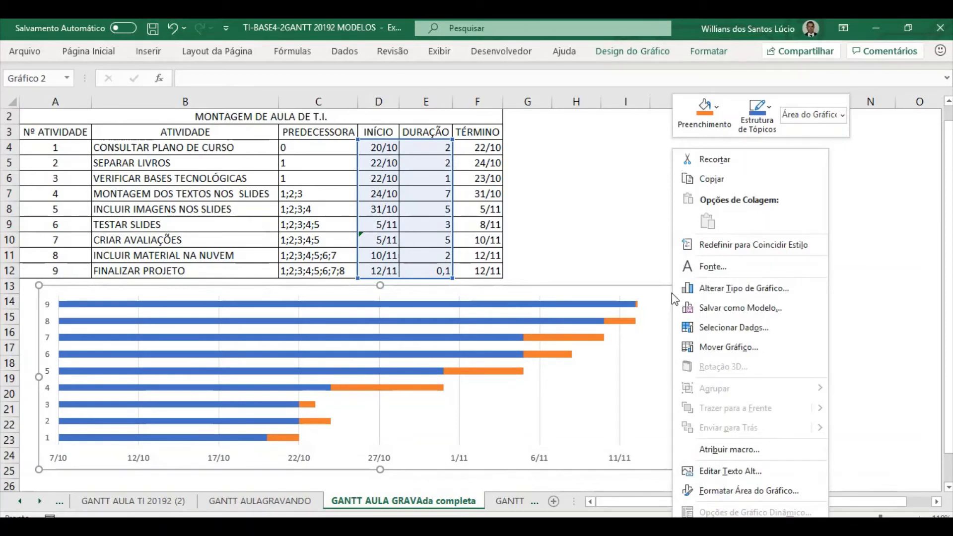
pyautogui.click(718, 326)
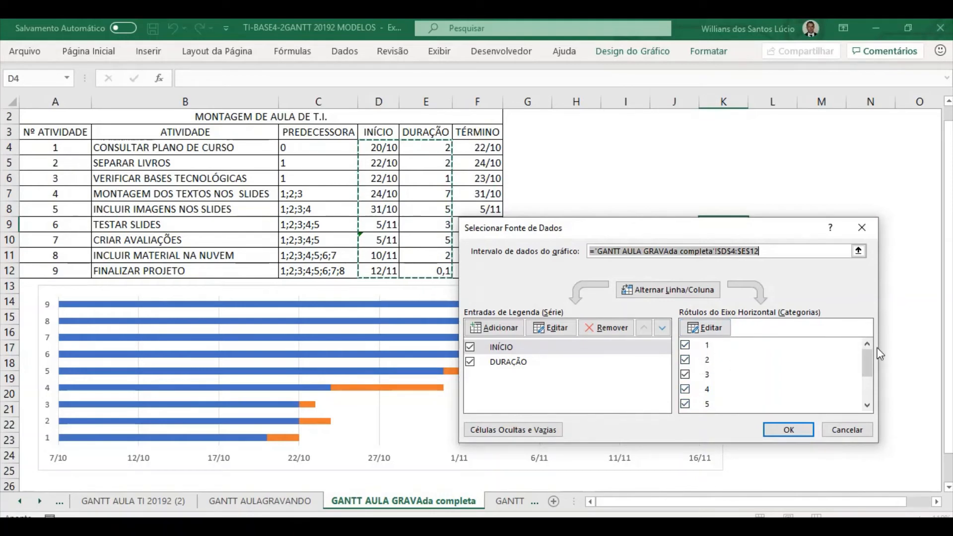
pyautogui.moveTo(868, 358)
pyautogui.mouseDown()
pyautogui.moveTo(869, 397)
pyautogui.moveTo(865, 356)
pyautogui.mouseUp()
pyautogui.click(720, 329)
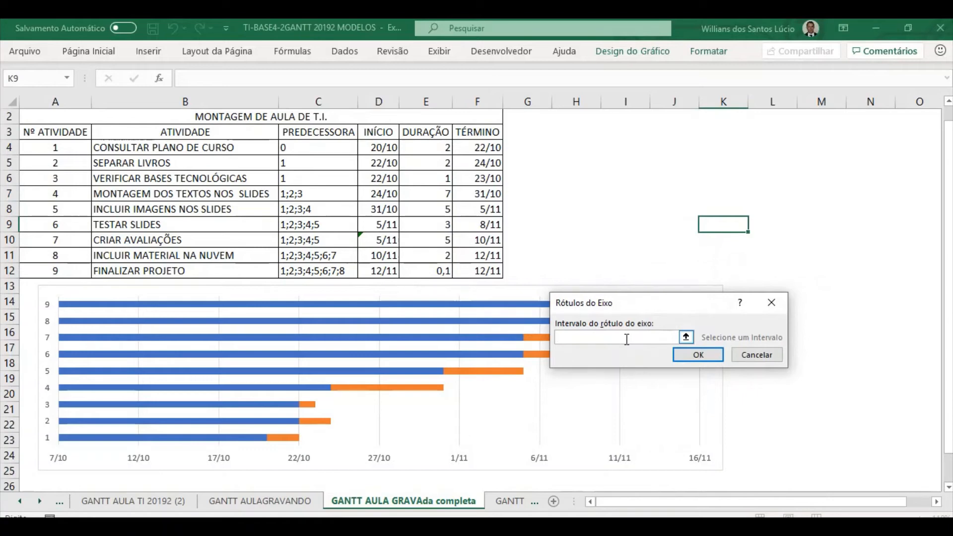
pyautogui.click(255, 149)
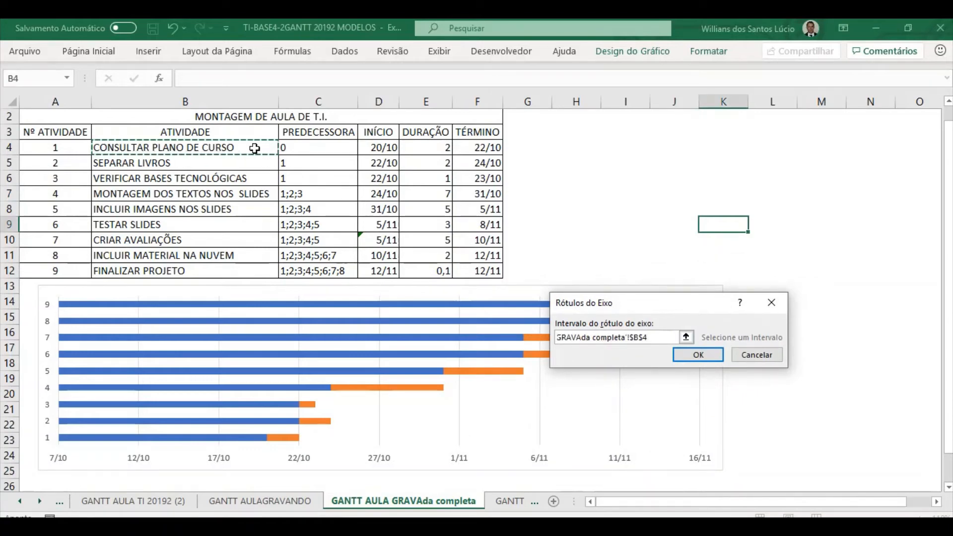
pyautogui.hotkey('ctrl', 'shift', 'Down')
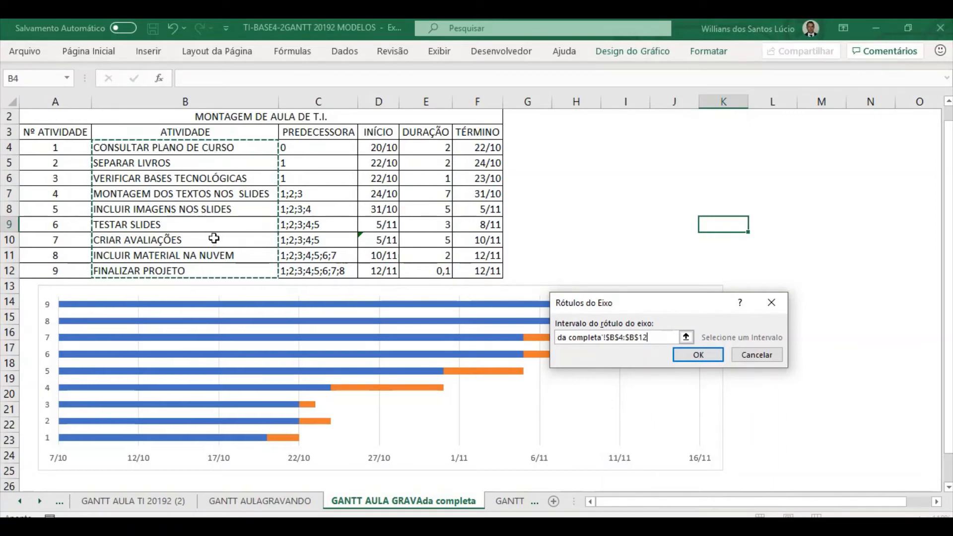
pyautogui.click(698, 355)
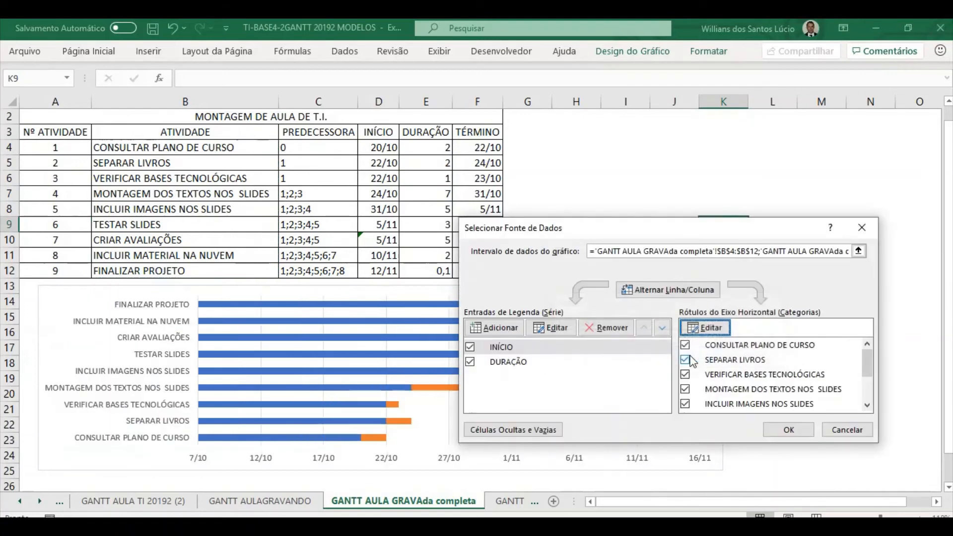
pyautogui.click(787, 432)
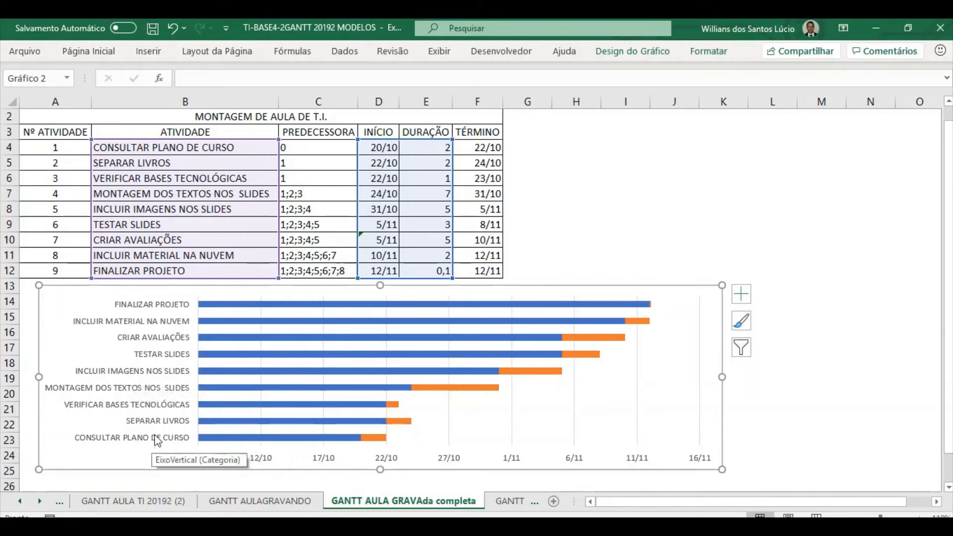
# - Format the vertical category axis to list the categories in reverse order, and close the axis formatting options
pyautogui.click(139, 307)
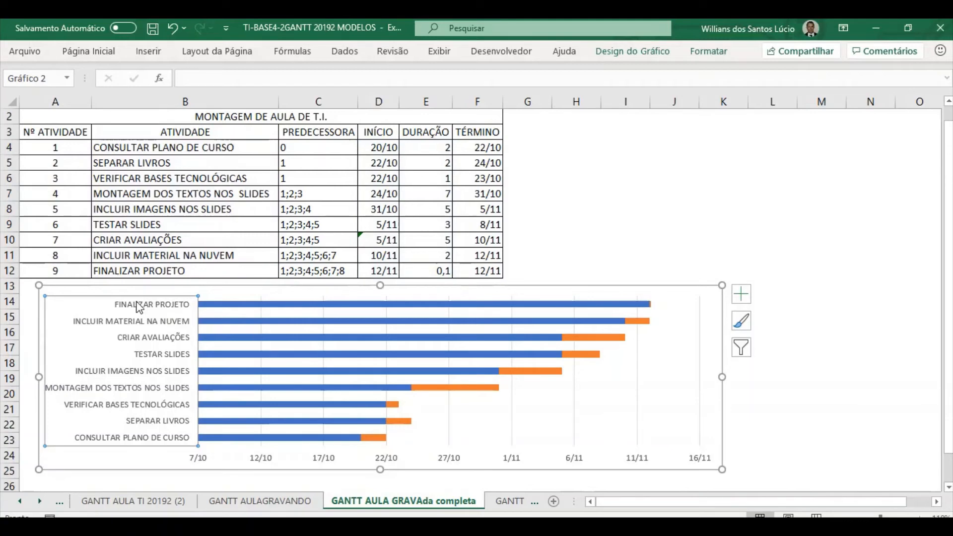
pyautogui.rightClick(139, 307)
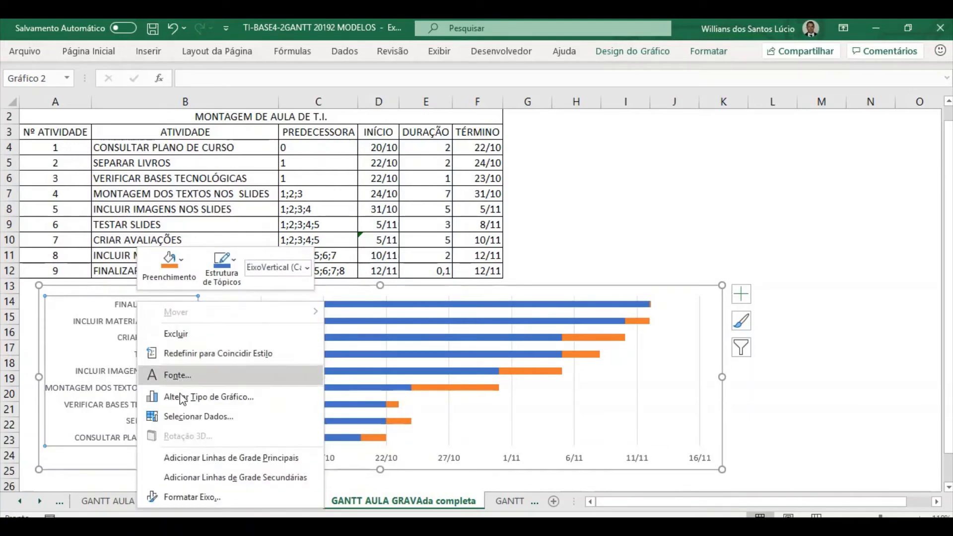
pyautogui.click(188, 498)
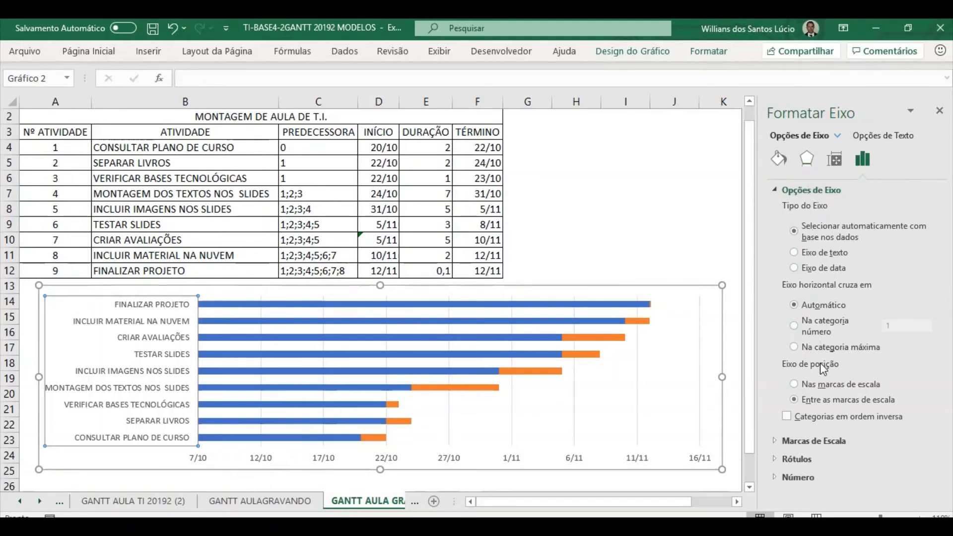
pyautogui.click(788, 417)
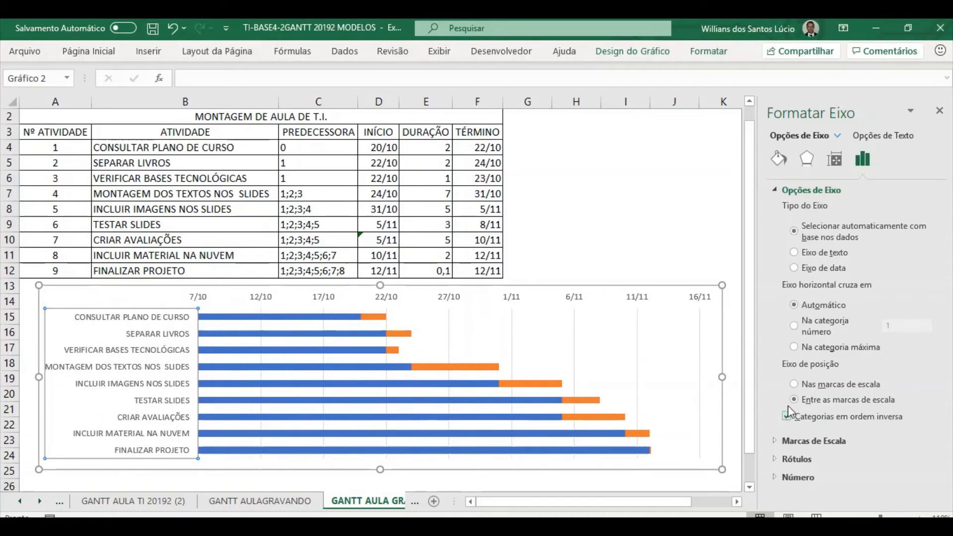
pyautogui.click(940, 114)
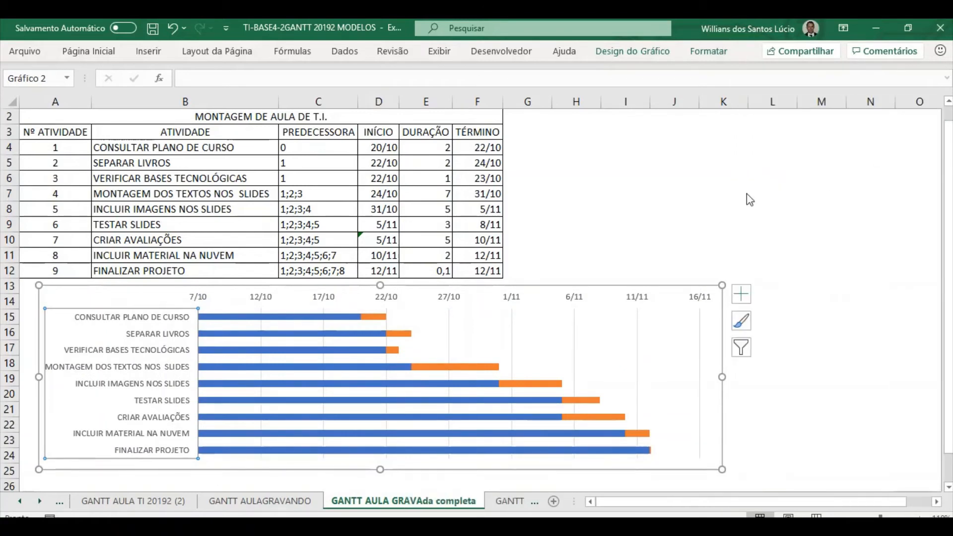
pyautogui.click(718, 196)
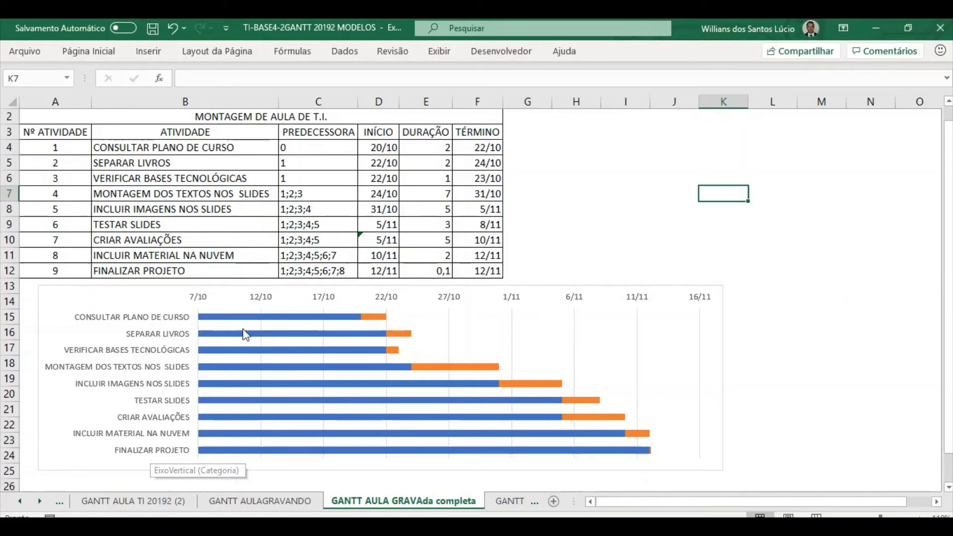
# - Examine the first activity's INÍCIO and DURAÇÃO bars and compare them with its duration in E4
pyautogui.moveTo(251, 322)
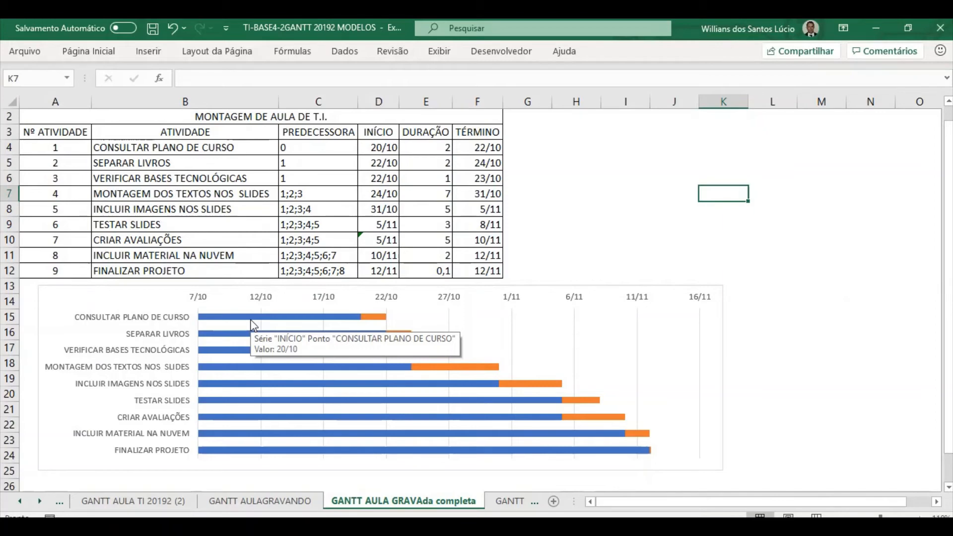
pyautogui.click(375, 318)
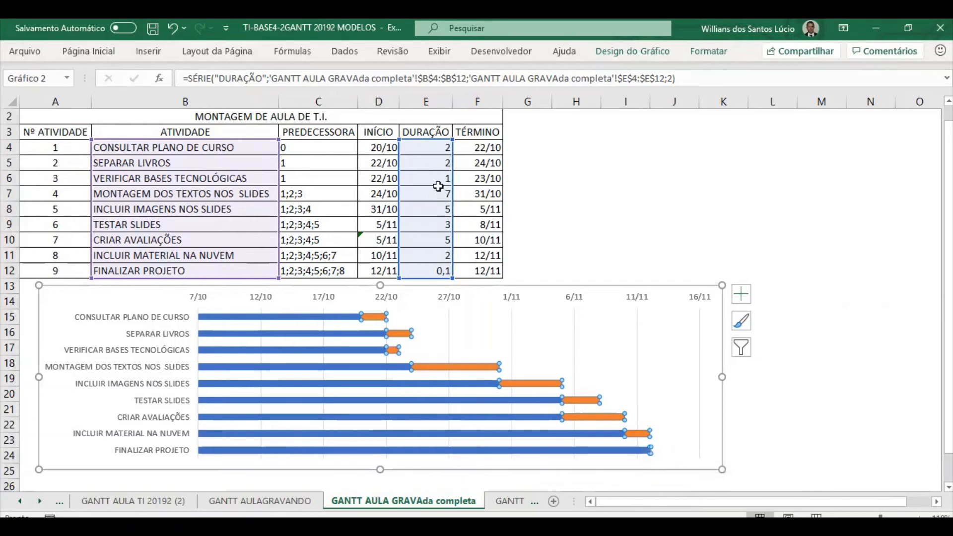
pyautogui.click(448, 145)
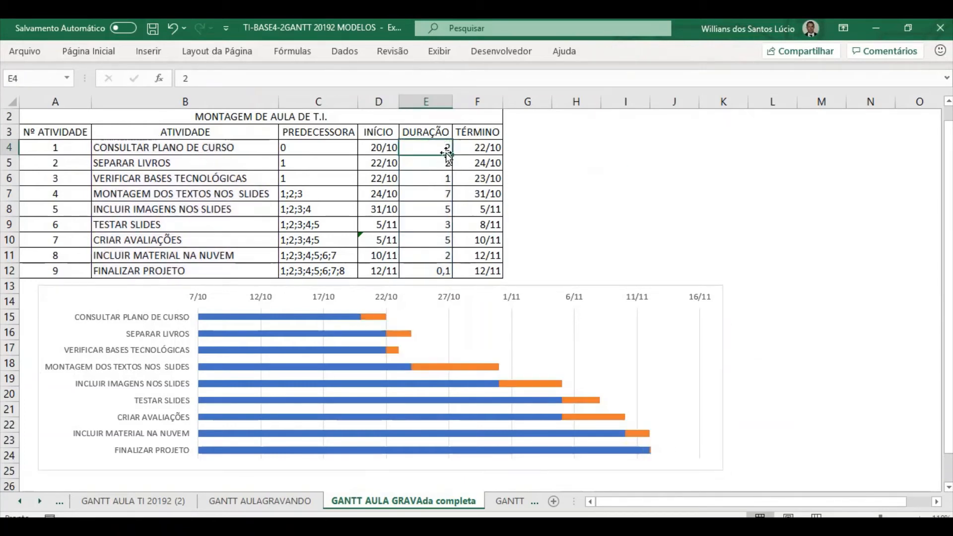
# - Remove the fill from the chart's INÍCIO bars, leaving only the DURAÇÃO bars coloured
pyautogui.click(391, 150)
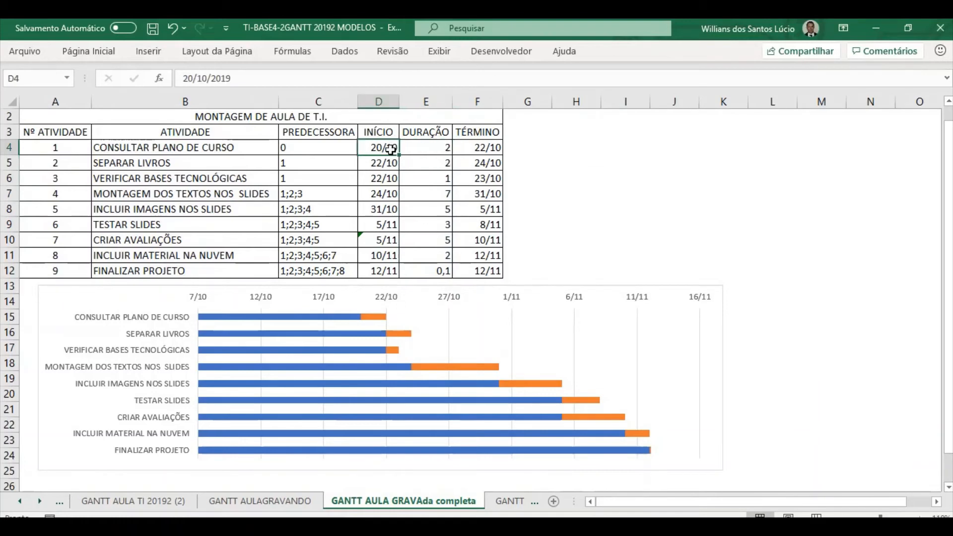
pyautogui.click(374, 314)
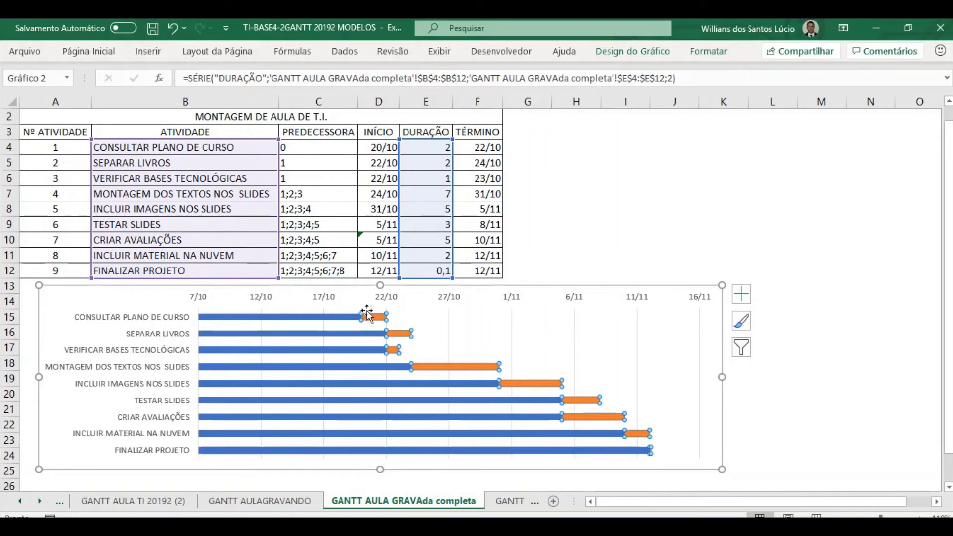
pyautogui.click(310, 318)
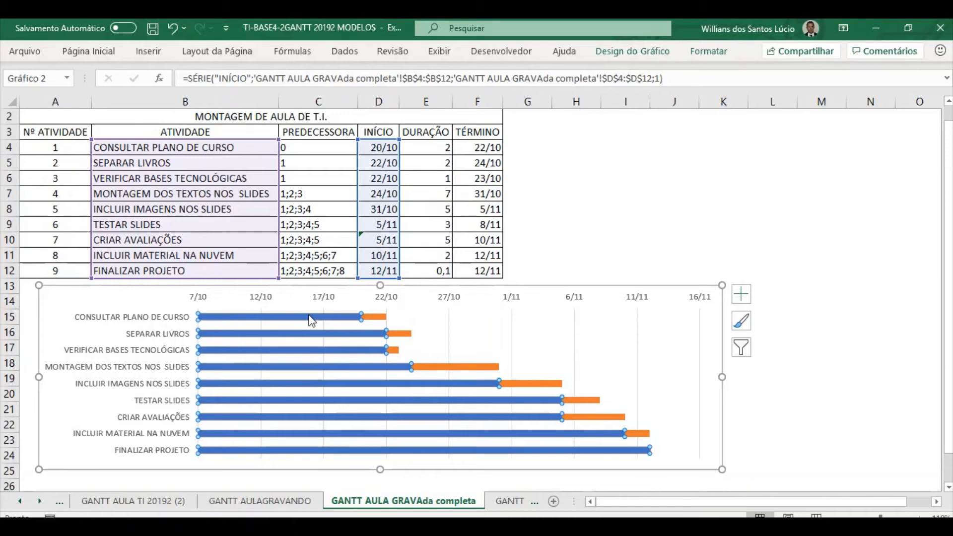
pyautogui.rightClick(311, 319)
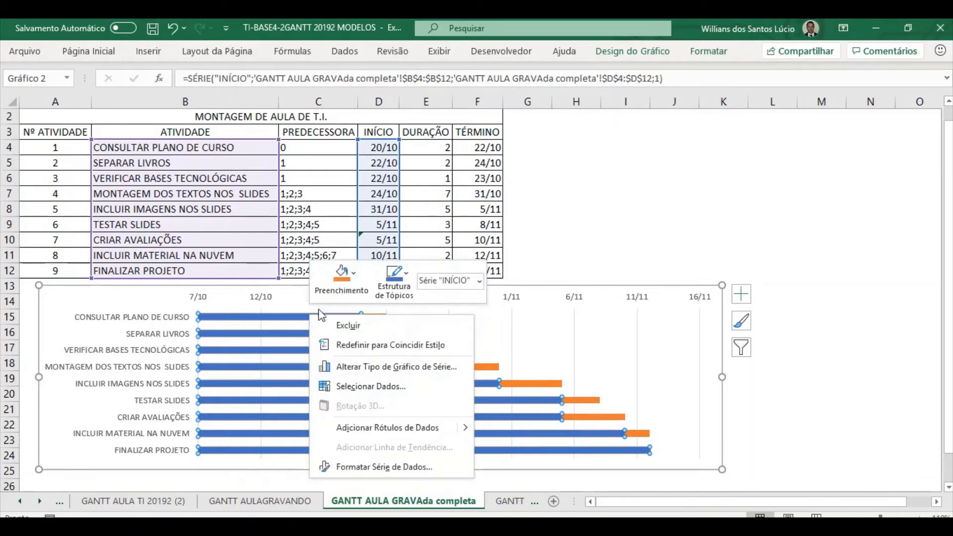
pyautogui.click(356, 274)
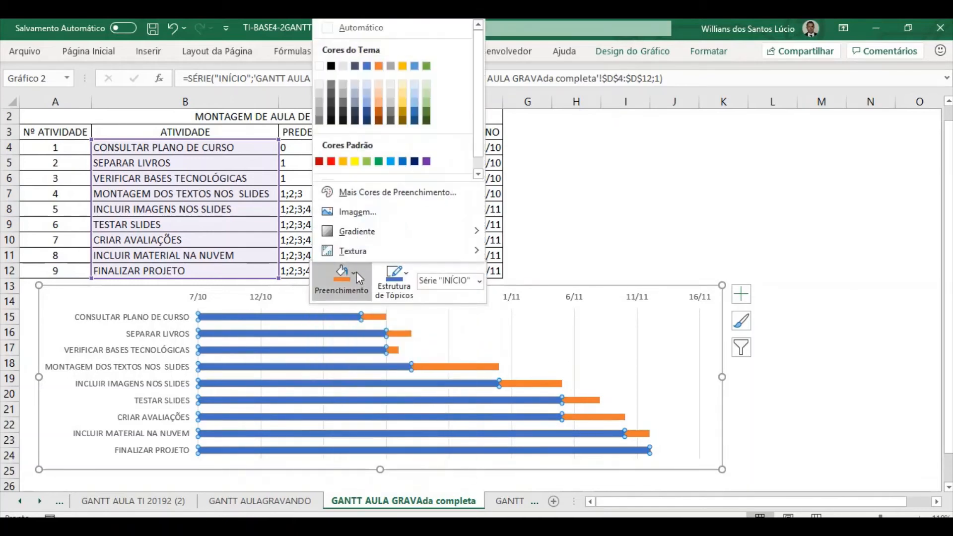
pyautogui.scroll(-1, 359, 163)
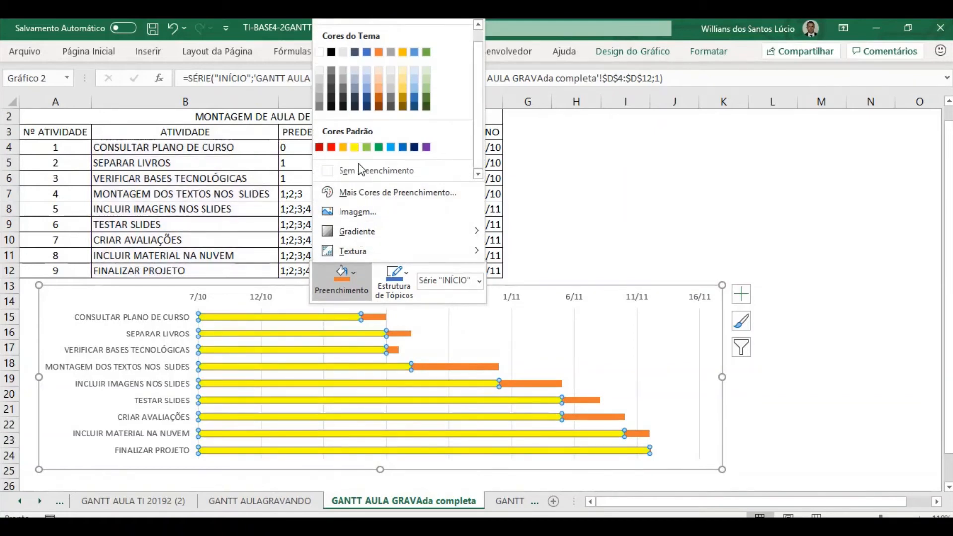
pyautogui.click(330, 173)
pyautogui.click(578, 228)
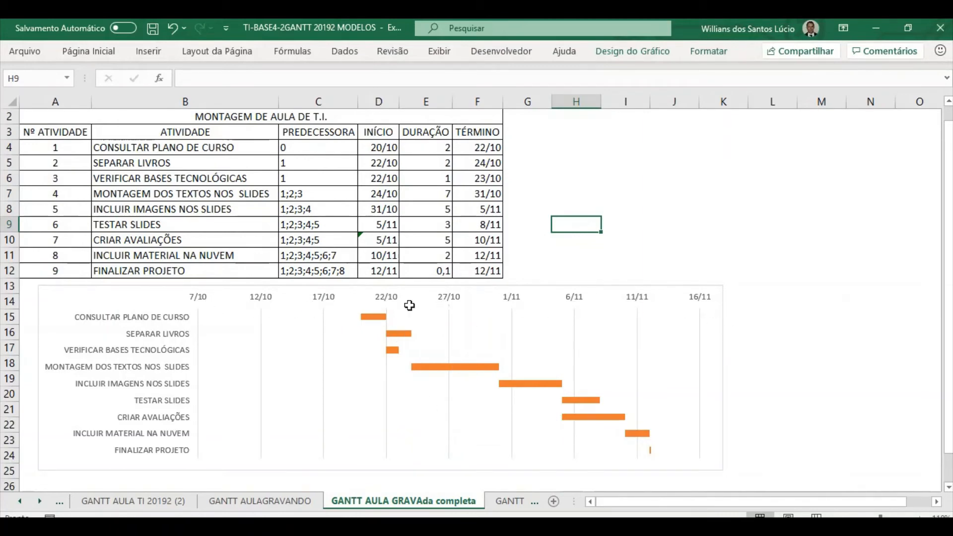
# - Set the minimum bound of the chart's horizontal date axis to 18/10
pyautogui.click(388, 148)
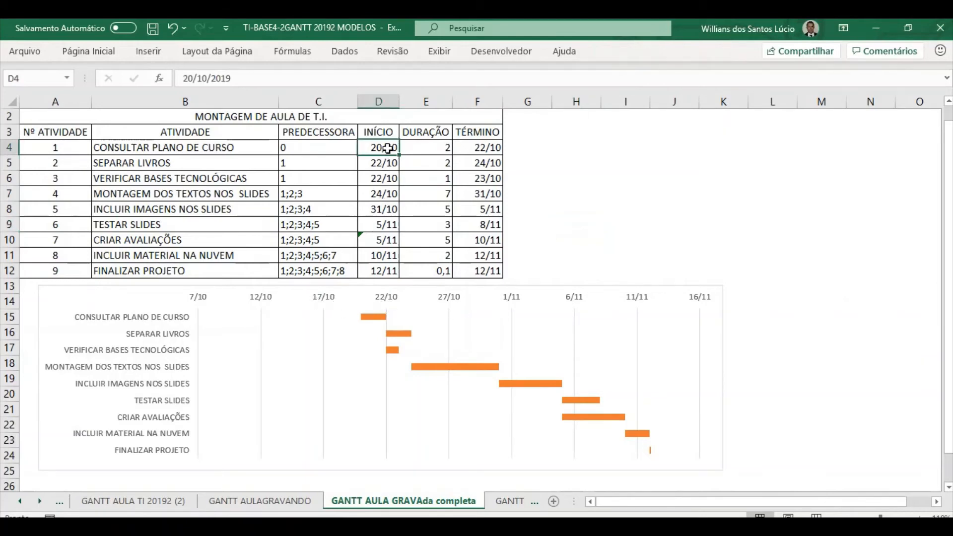
pyautogui.click(490, 272)
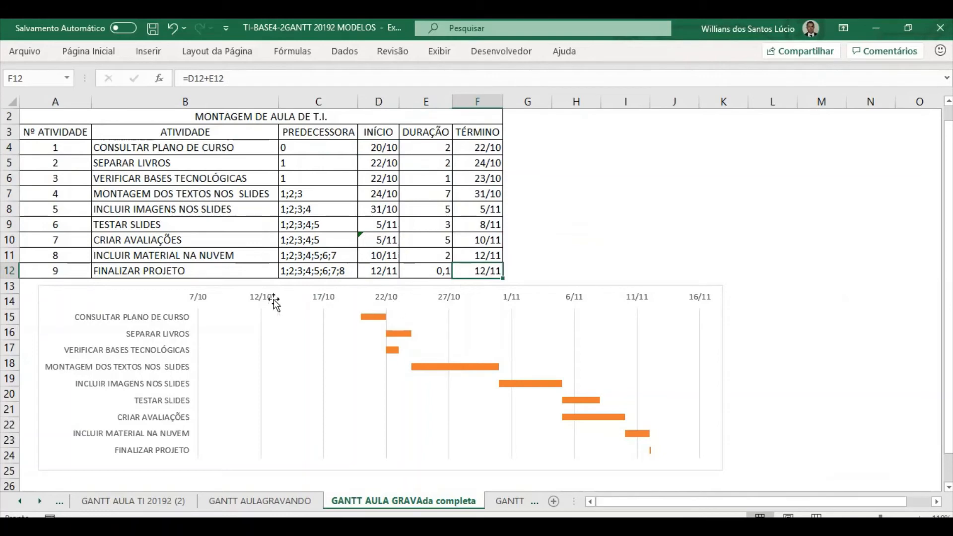
pyautogui.click(198, 303)
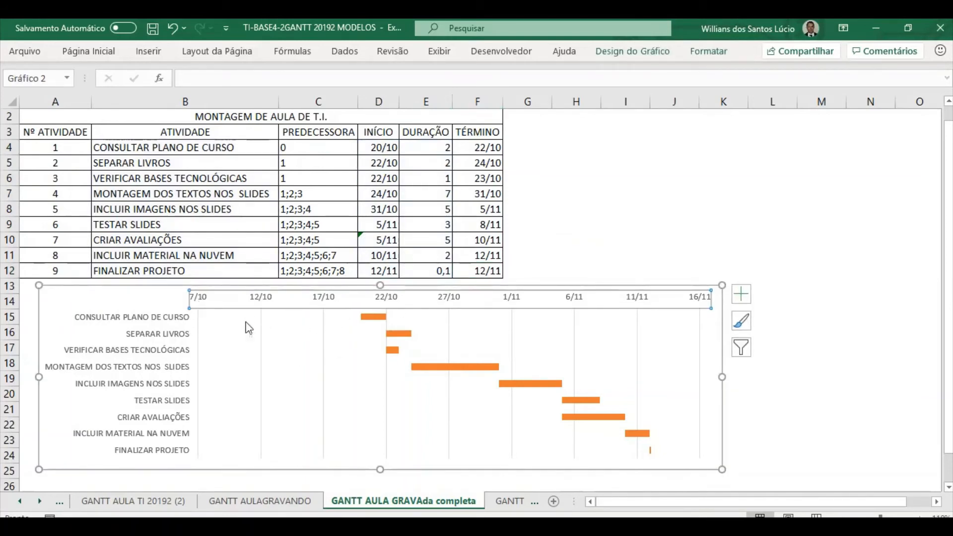
pyautogui.moveTo(242, 318)
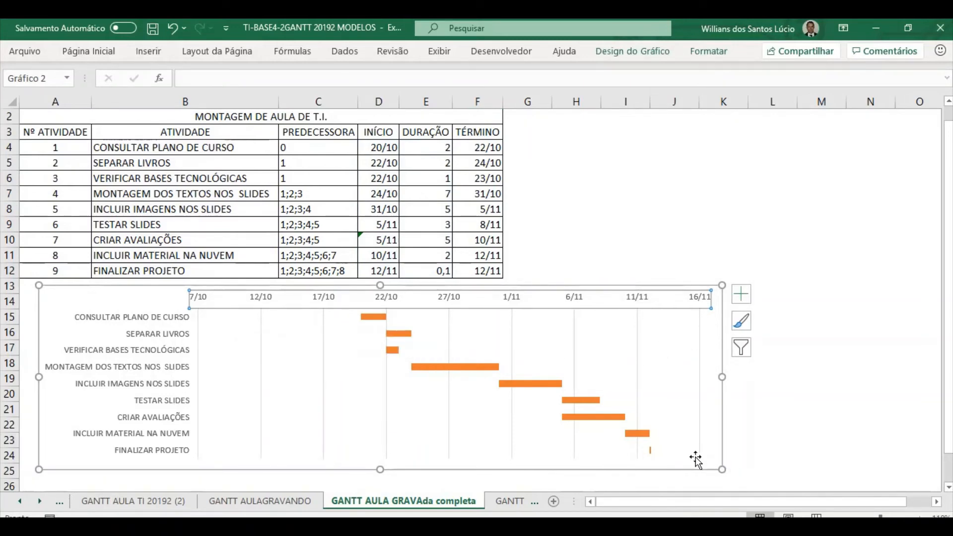
pyautogui.click(627, 208)
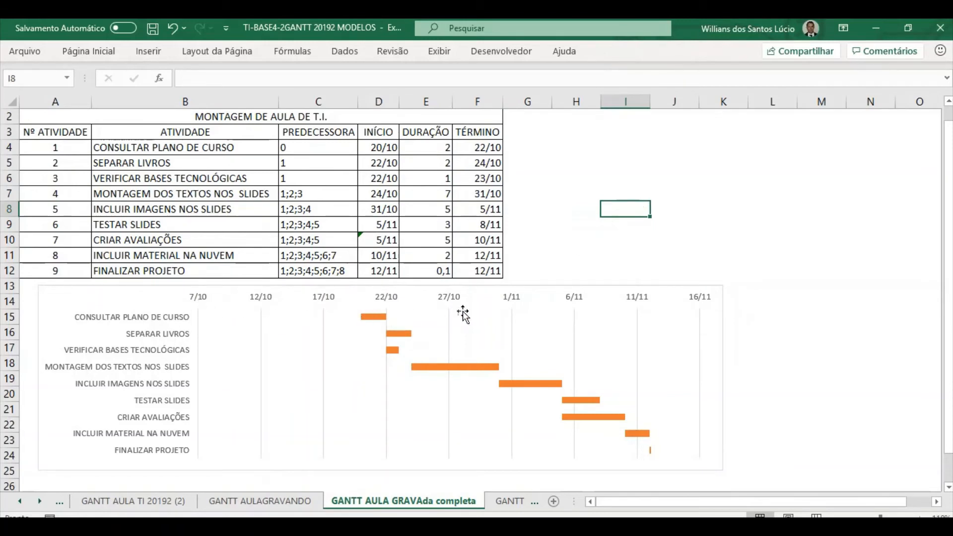
pyautogui.click(292, 299)
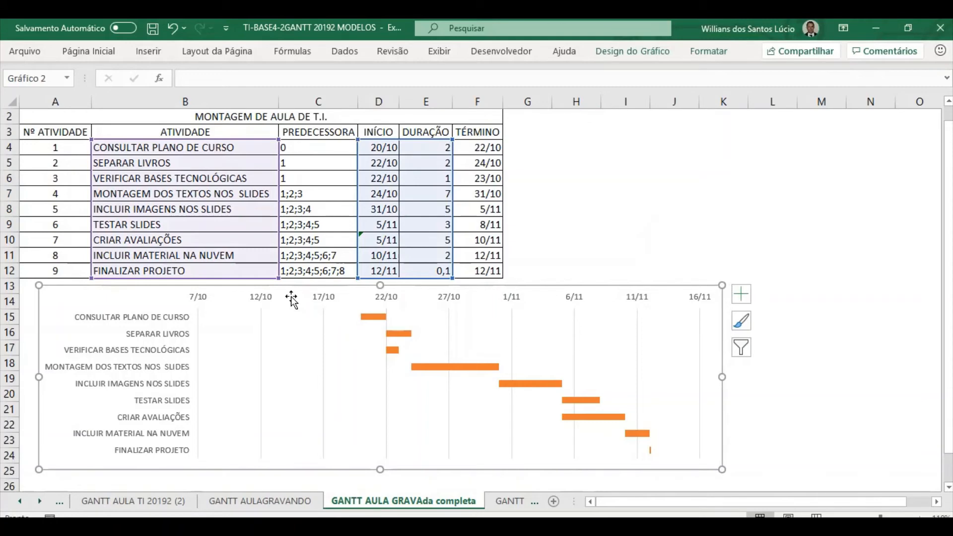
pyautogui.rightClick(313, 300)
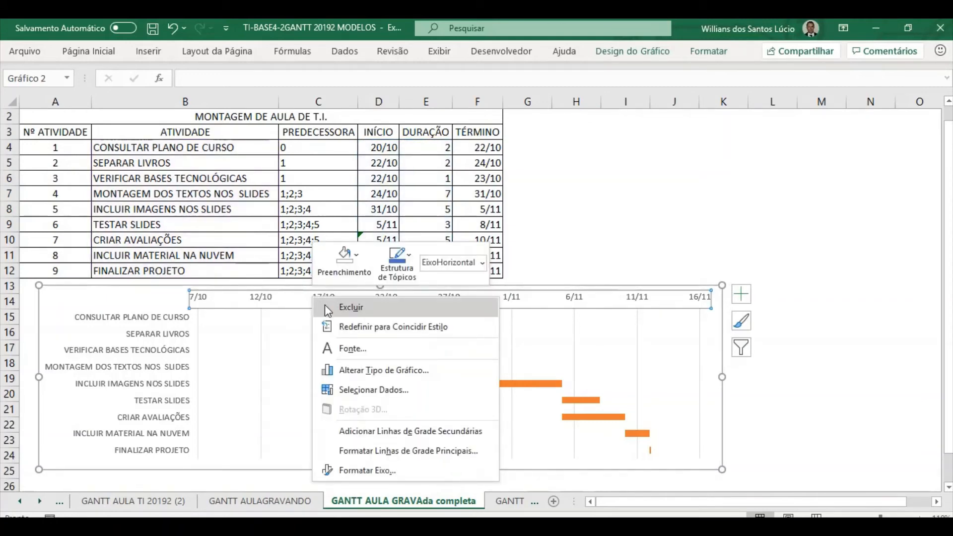
pyautogui.click(356, 471)
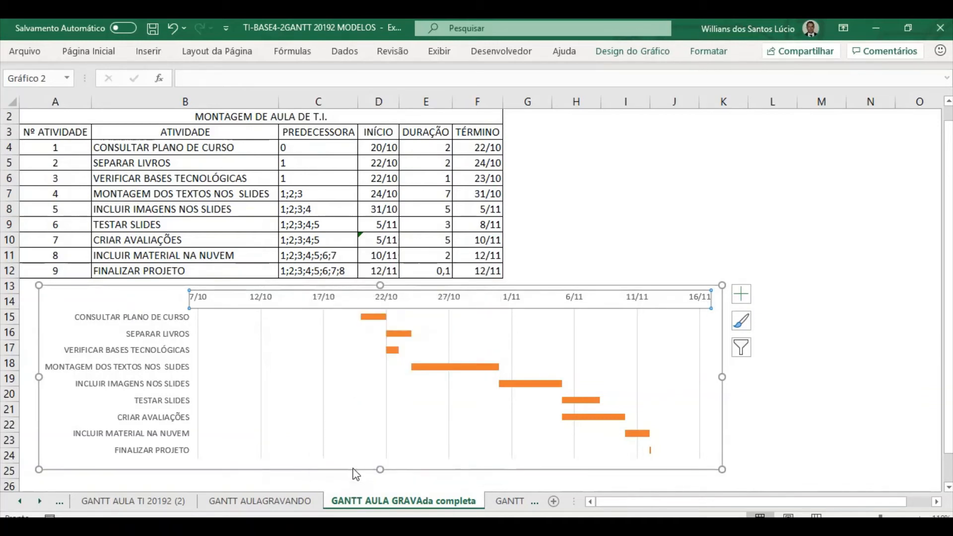
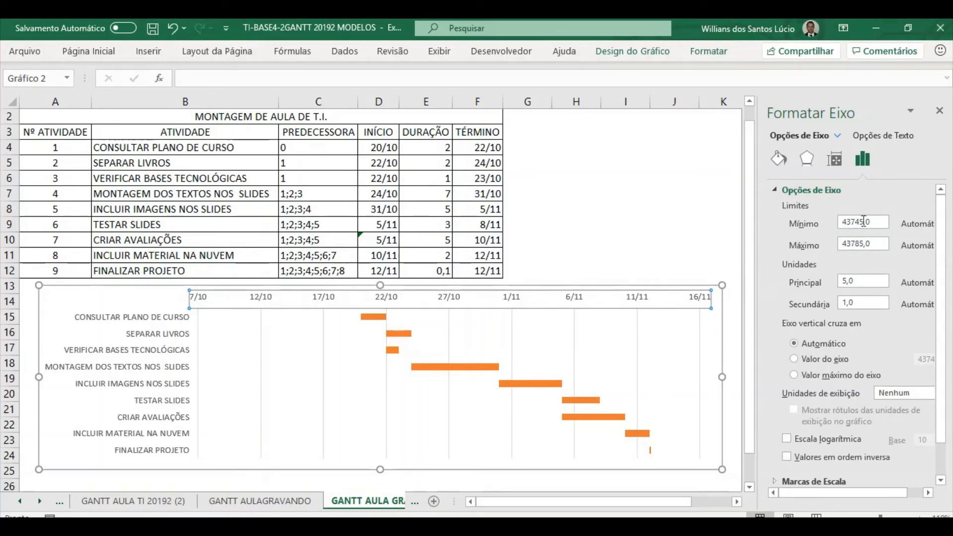
pyautogui.click(872, 222)
pyautogui.moveTo(875, 223); pyautogui.dragTo(844, 226)
pyautogui.write('18/10')
# - Set the maximum bound of the horizontal date axis to 13/11 and close the axis formatting options
pyautogui.click(880, 243)
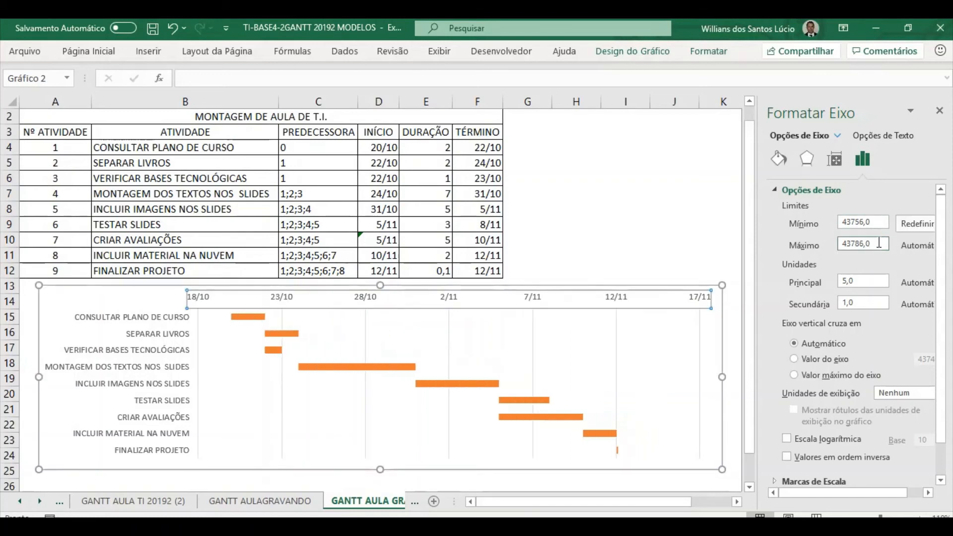
pyautogui.press('BackSpace')
pyautogui.press('BackSpace')
pyautogui.press('BackSpace')
pyautogui.press('BackSpace')
pyautogui.press('BackSpace')
pyautogui.press('BackSpace')
pyautogui.press('BackSpace')
pyautogui.write('13/11')
pyautogui.click(682, 227)
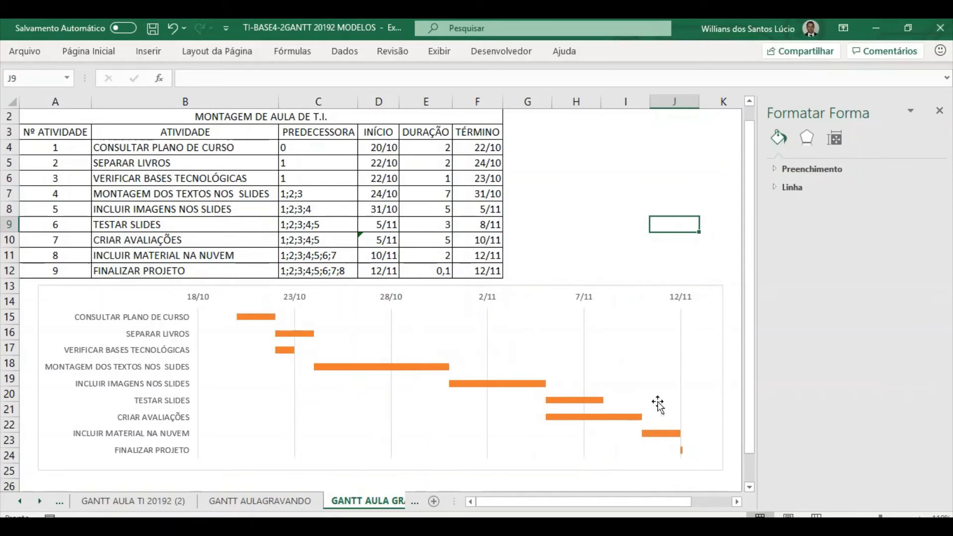
pyautogui.click(947, 113)
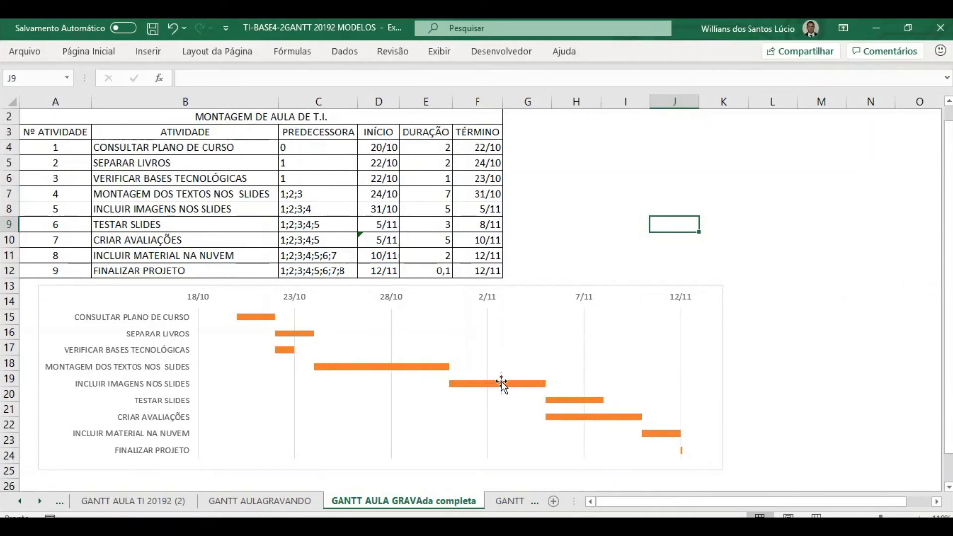
# - Add minor gridlines to the chart's horizontal date axis
pyautogui.moveTo(428, 373)
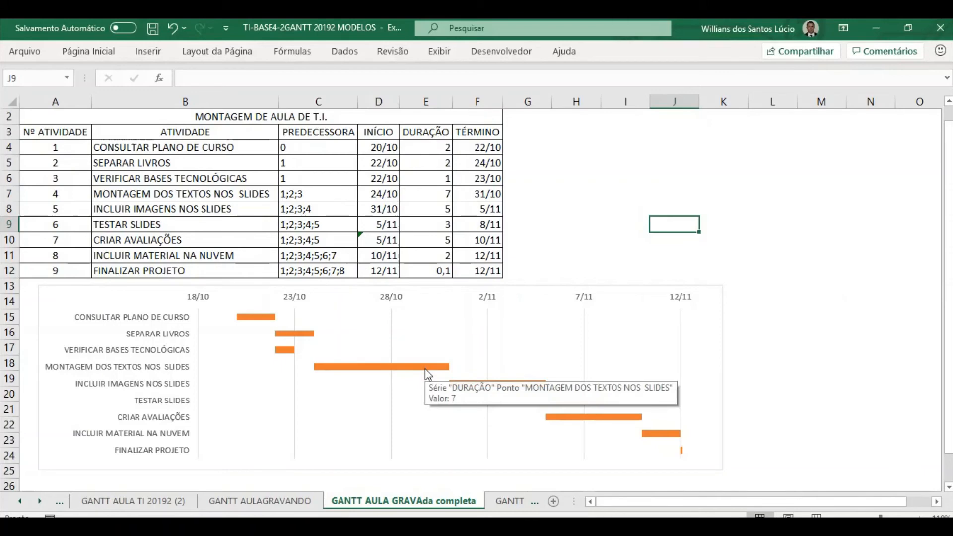
pyautogui.rightClick(500, 303)
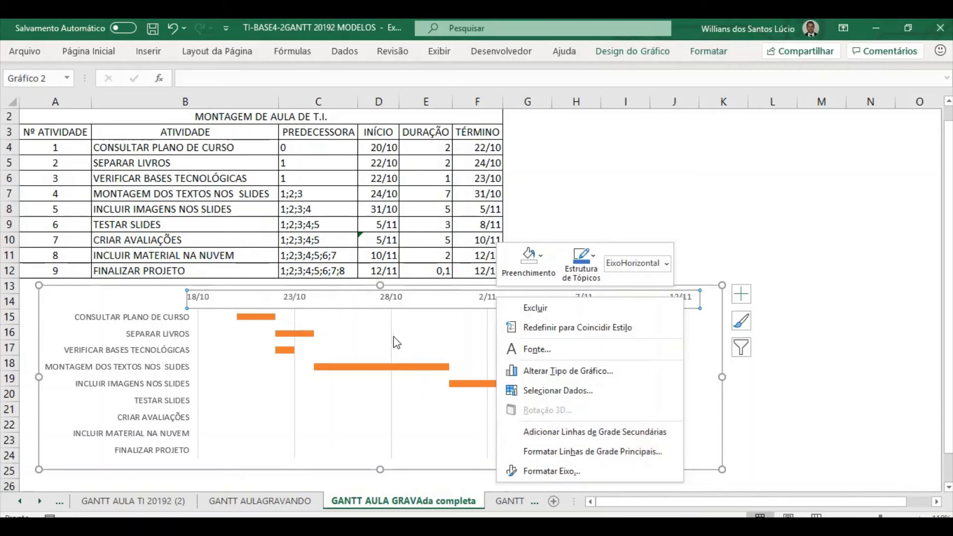
pyautogui.click(613, 431)
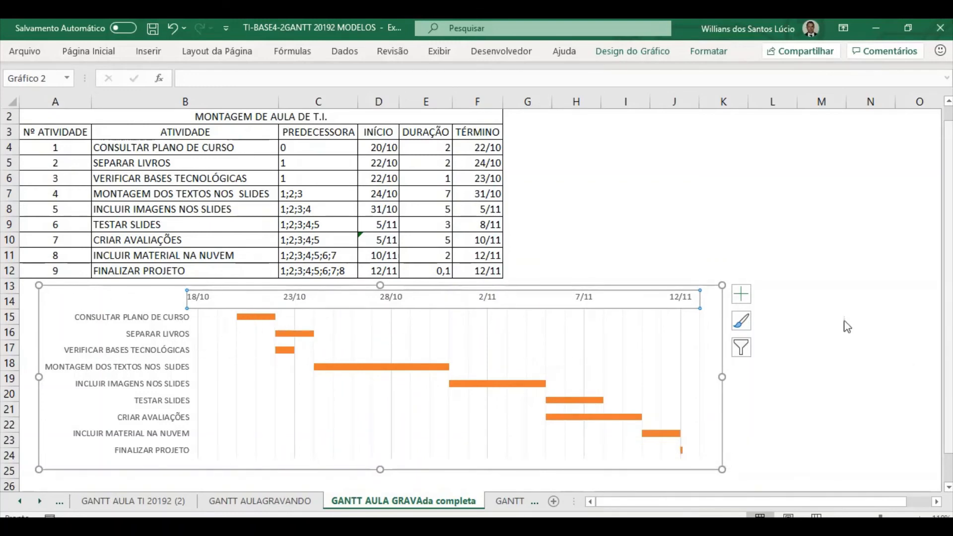
# - Set the font colour of the whole chart's text to automatic black
pyautogui.click(723, 287)
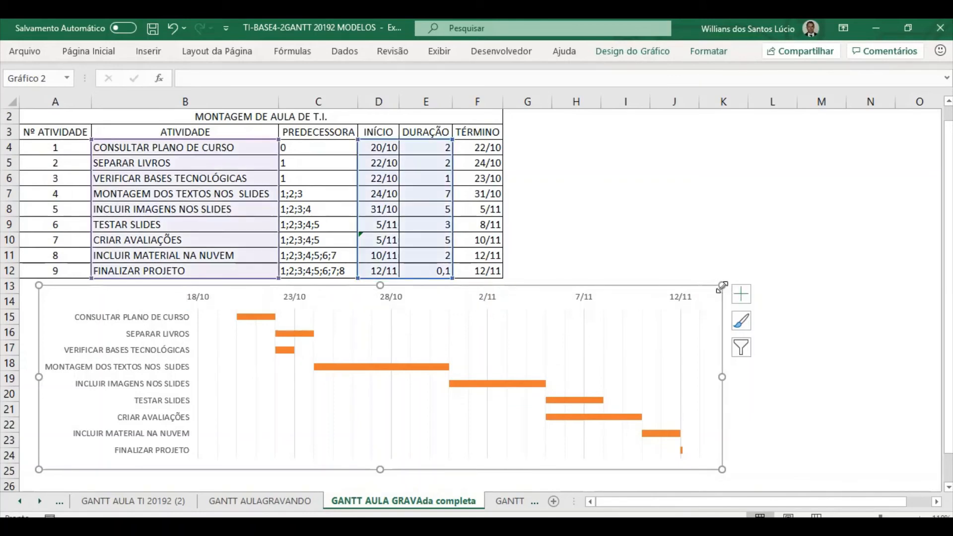
pyautogui.click(88, 51)
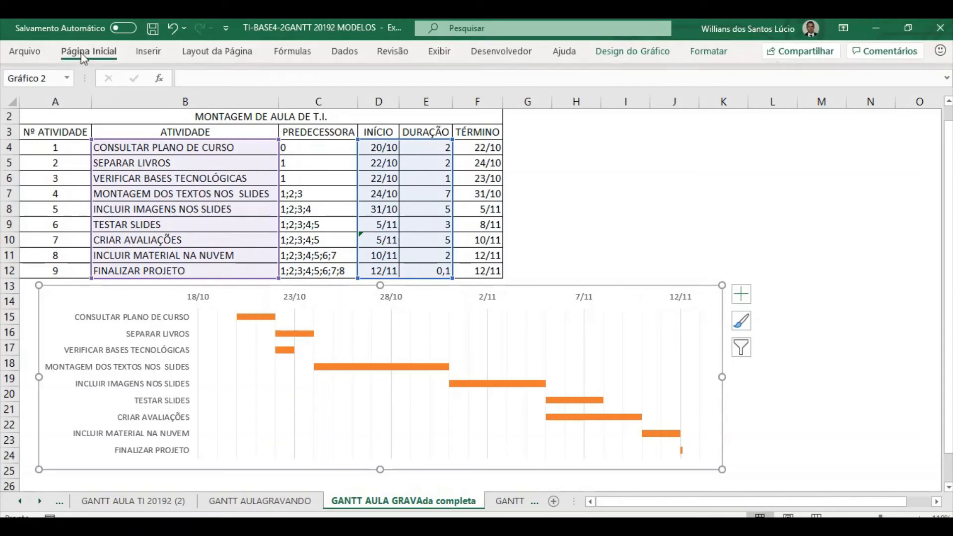
pyautogui.click(239, 100)
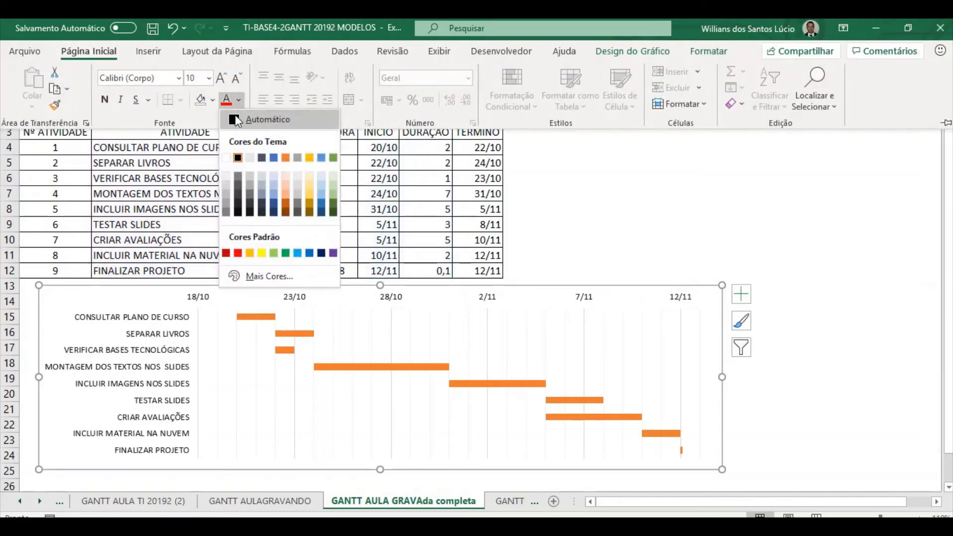
pyautogui.click(237, 120)
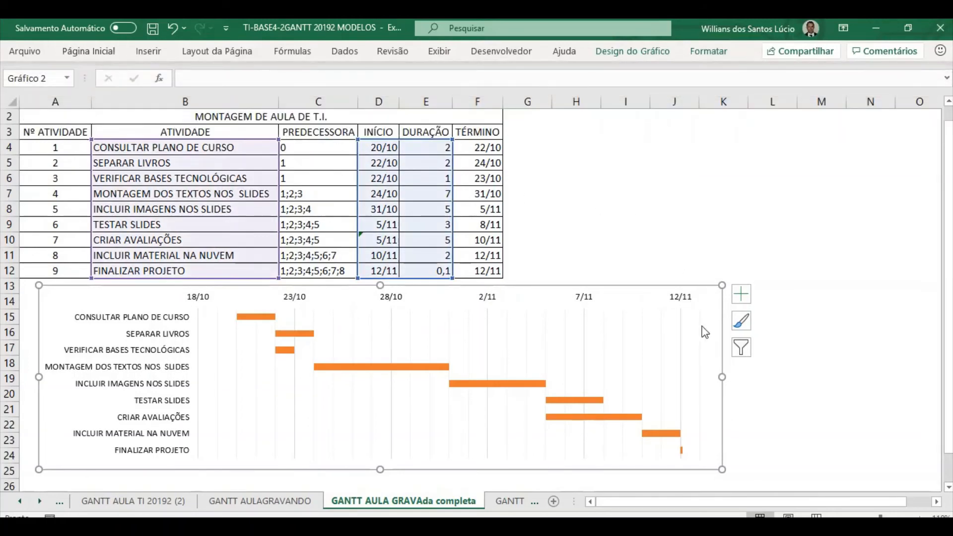
# - Colour the chart's major vertical gridlines black and set the minor ones to the automatic black outline
pyautogui.click(681, 336)
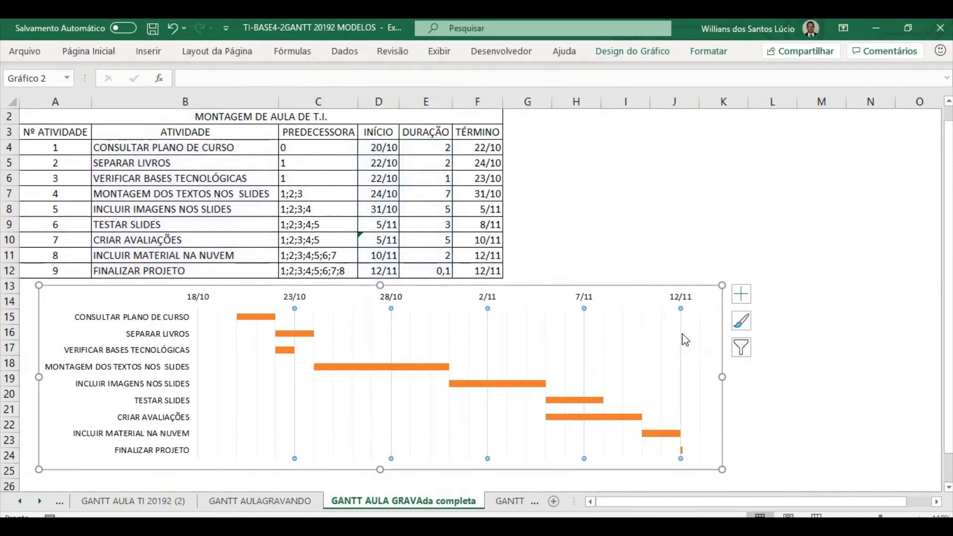
pyautogui.rightClick(682, 333)
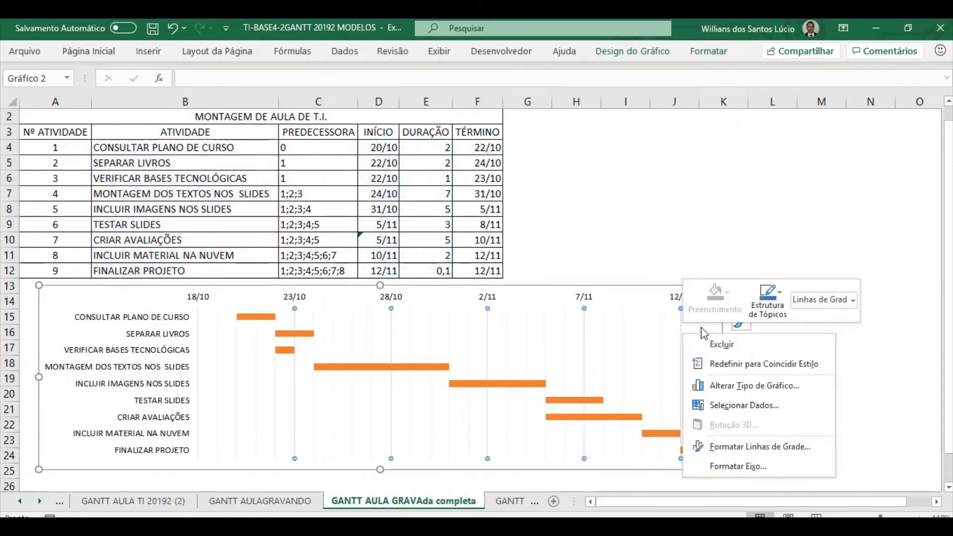
pyautogui.click(784, 292)
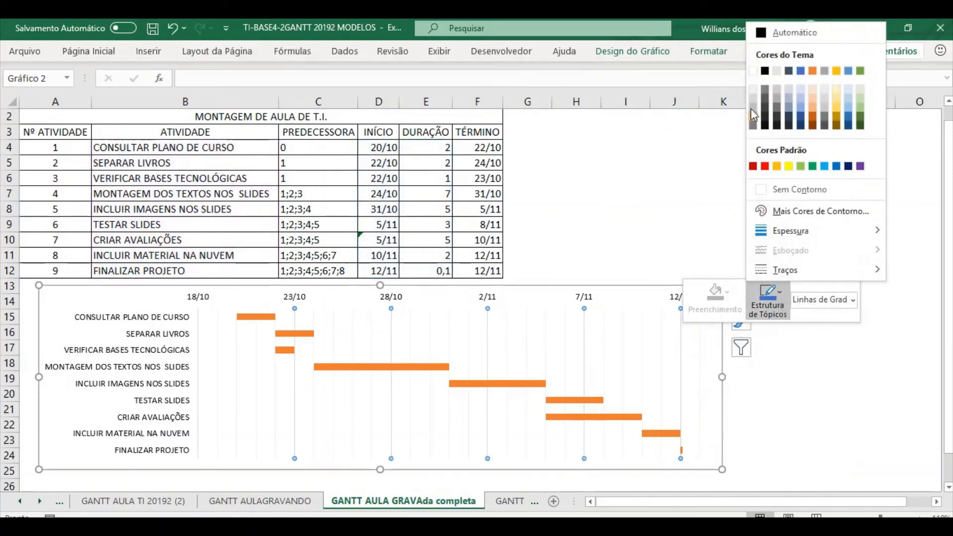
pyautogui.click(767, 73)
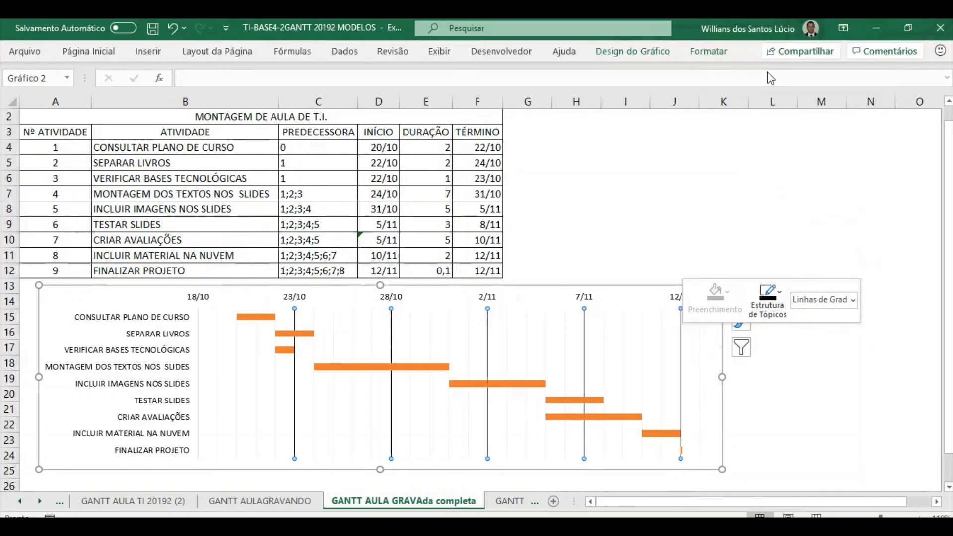
pyautogui.rightClick(645, 336)
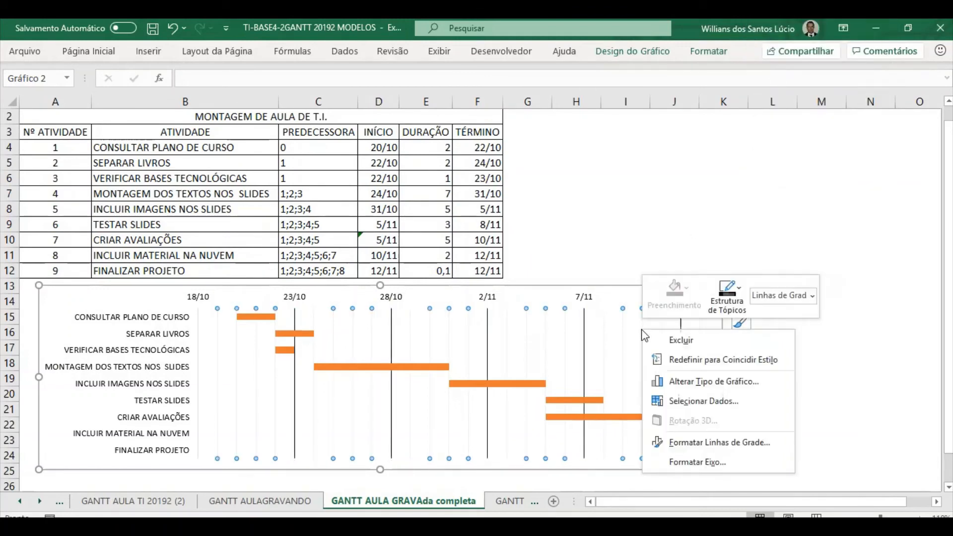
pyautogui.click(730, 296)
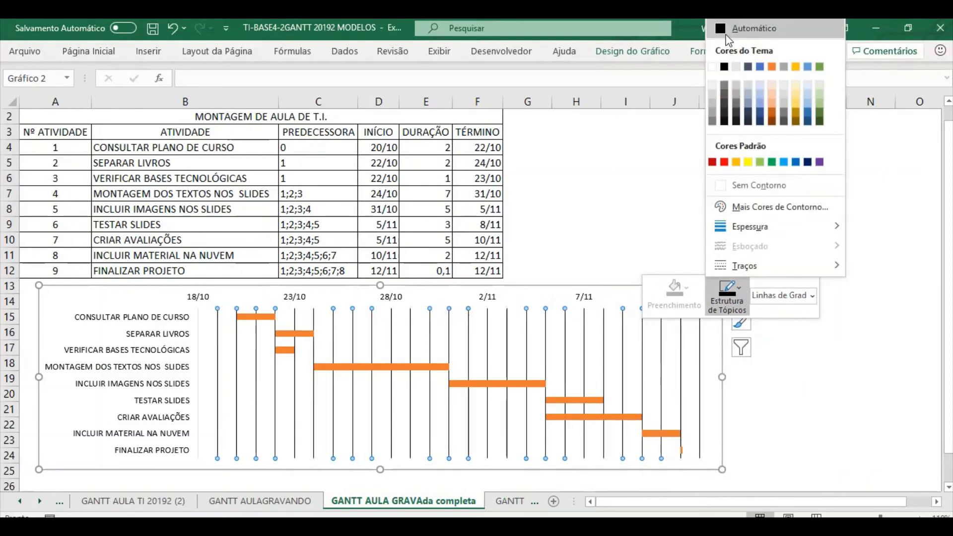
pyautogui.click(729, 40)
pyautogui.click(609, 167)
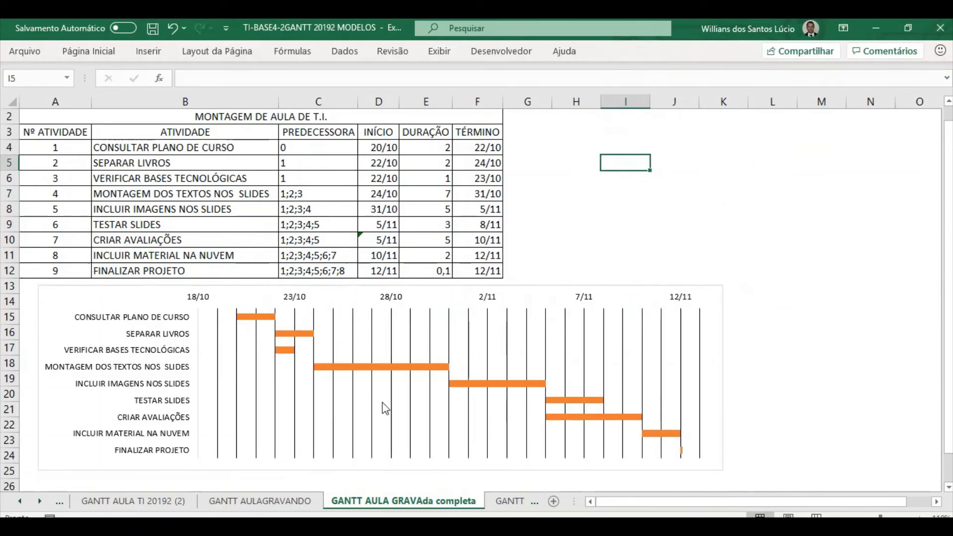
# - Add major gridlines to the chart's vertical activity axis
pyautogui.click(148, 324)
pyautogui.click(149, 321)
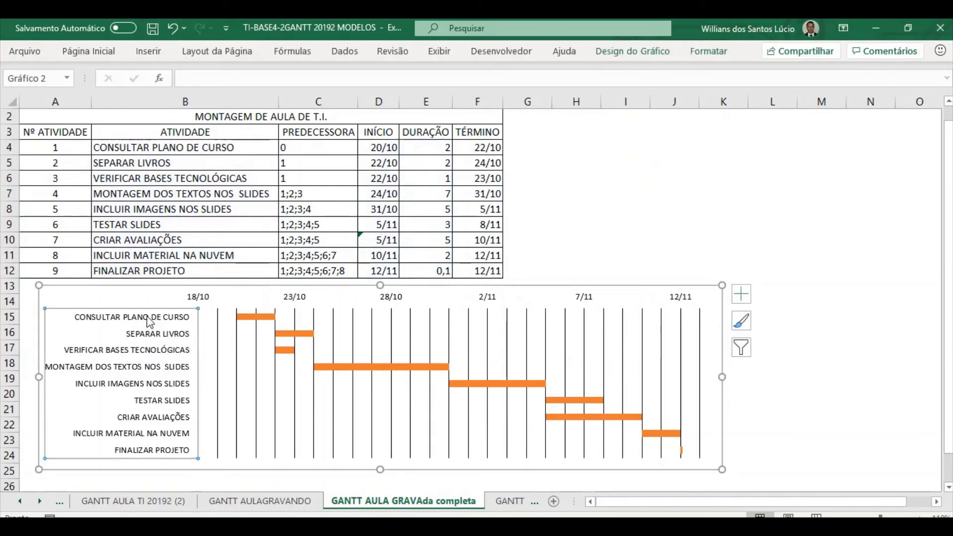
pyautogui.rightClick(150, 322)
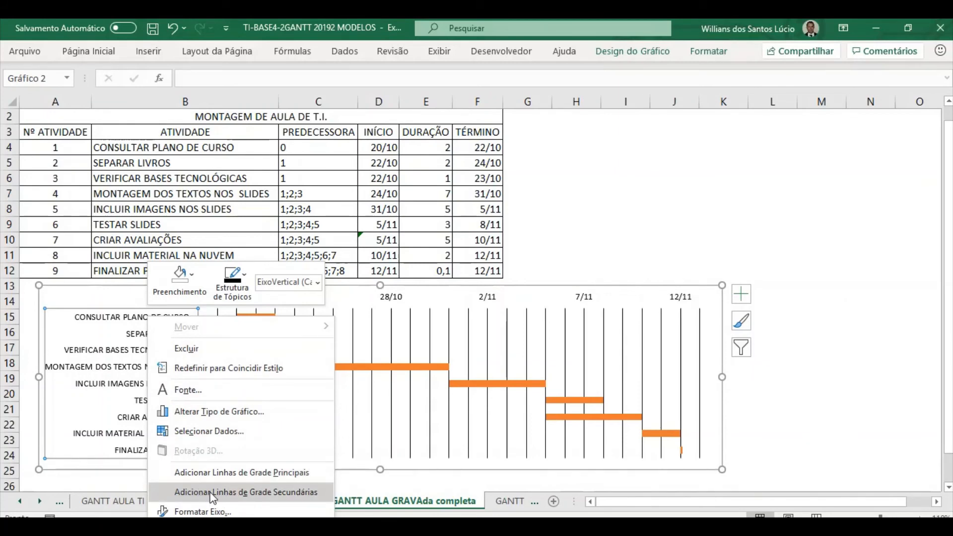
pyautogui.click(219, 473)
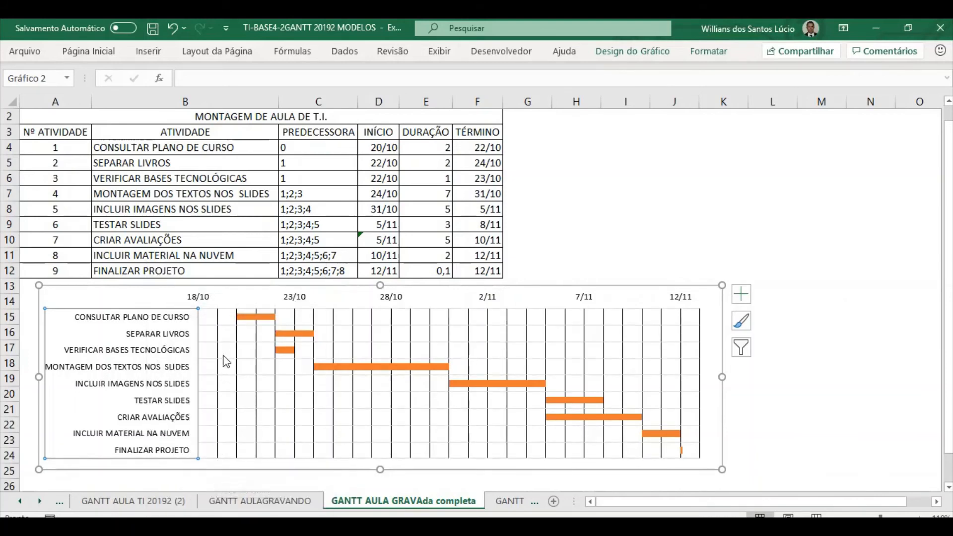
# - Set the chart's horizontal gridlines to the automatic black outline
pyautogui.click(211, 330)
pyautogui.rightClick(211, 330)
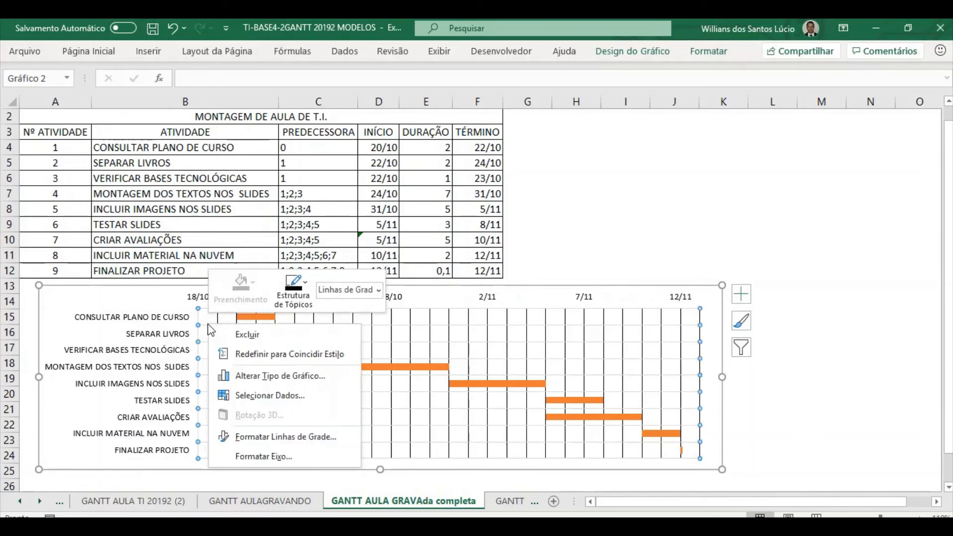
pyautogui.click(293, 288)
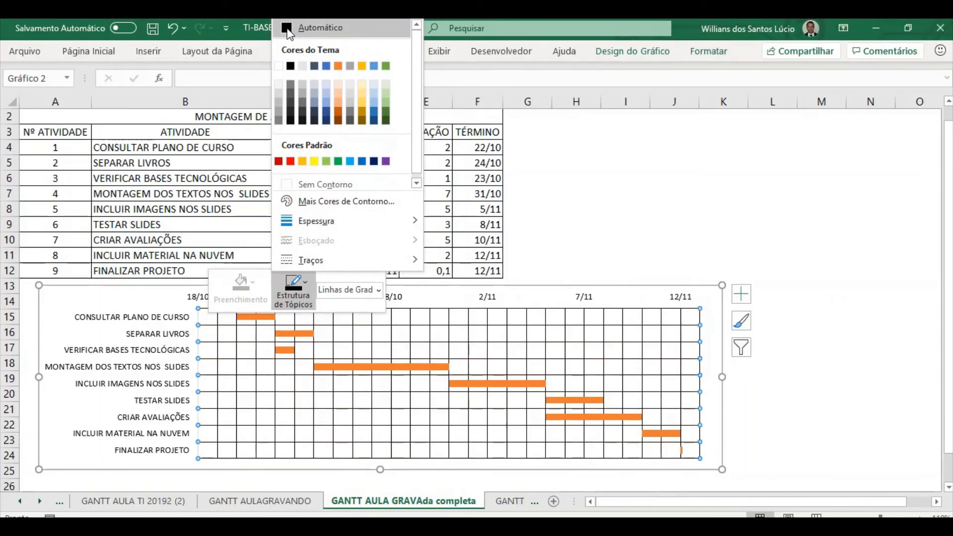
pyautogui.click(288, 29)
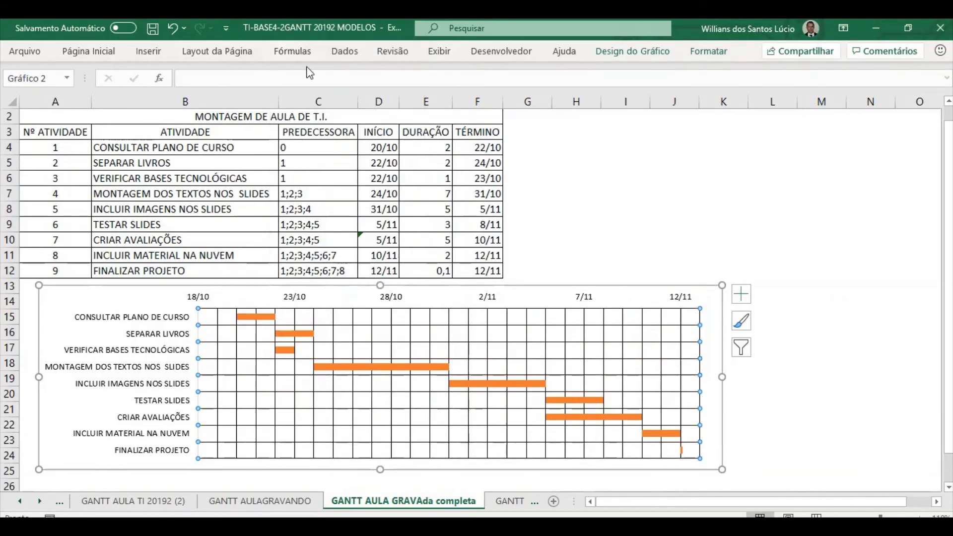
pyautogui.click(542, 193)
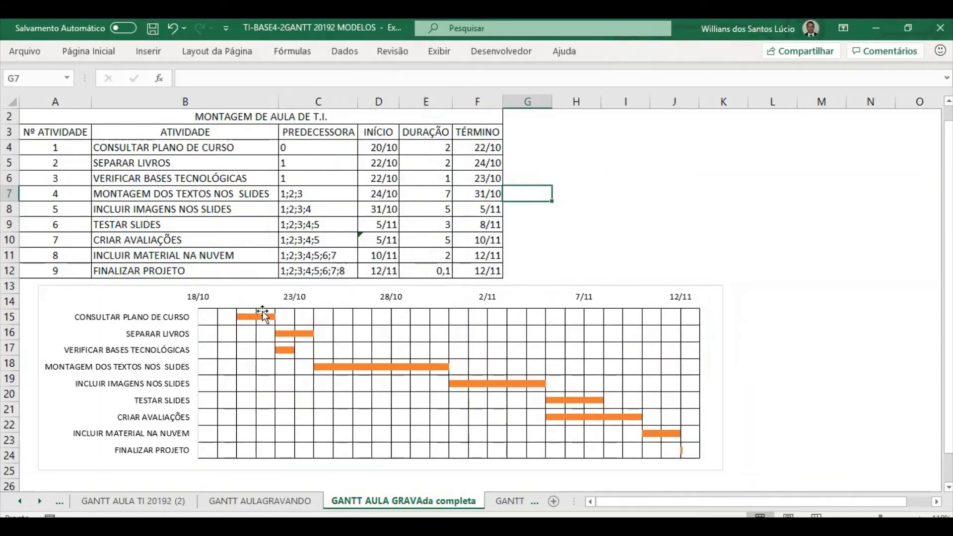
# - Compare the start, duration and end cells of CONSULTAR PLANO DE CURSO and SEPARAR LIVROS with their bars in the chart
pyautogui.moveTo(250, 321)
pyautogui.click(175, 148)
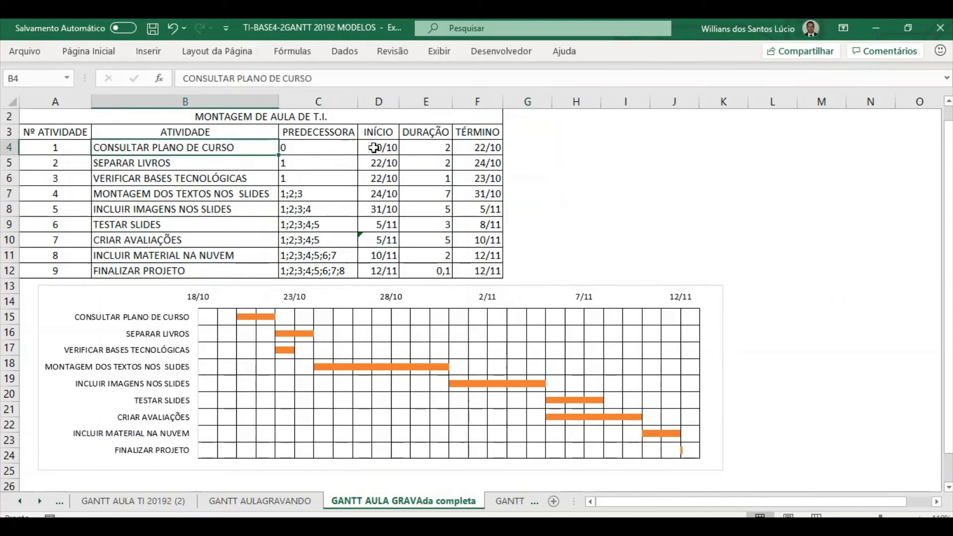
pyautogui.click(390, 147)
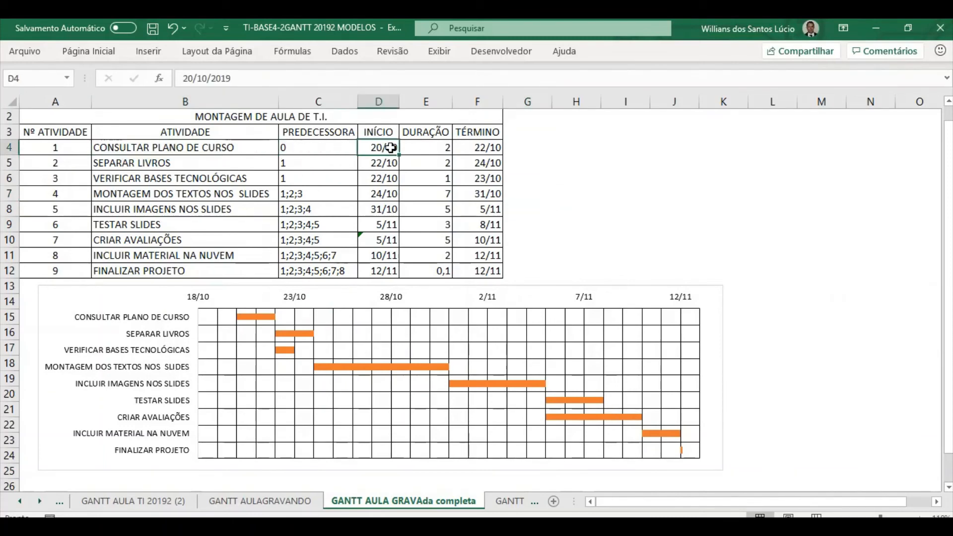
pyautogui.click(423, 148)
pyautogui.click(487, 148)
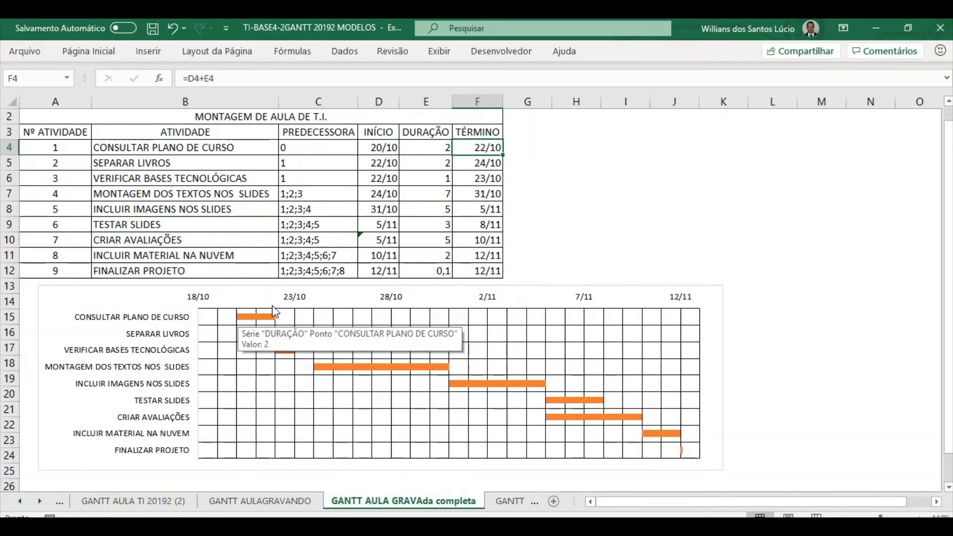
pyautogui.click(196, 161)
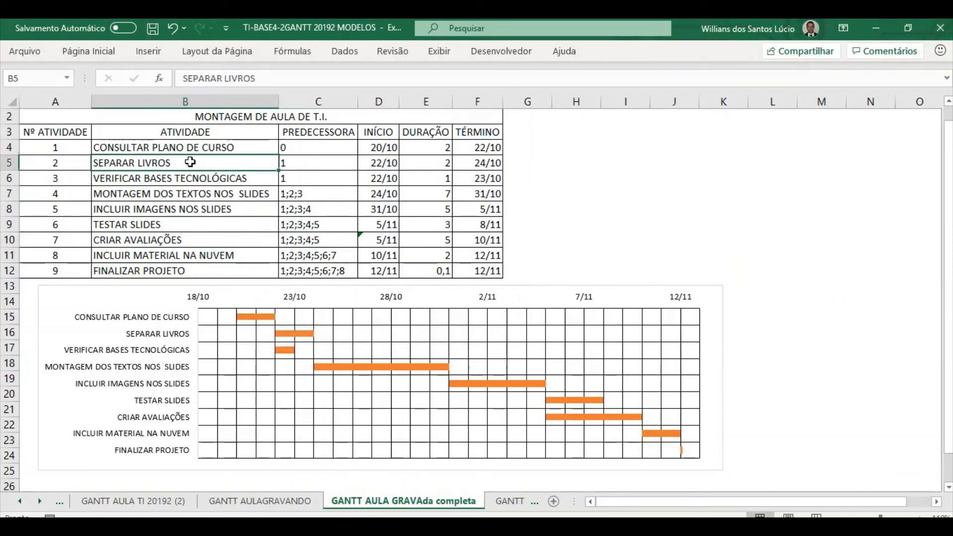
pyautogui.click(386, 164)
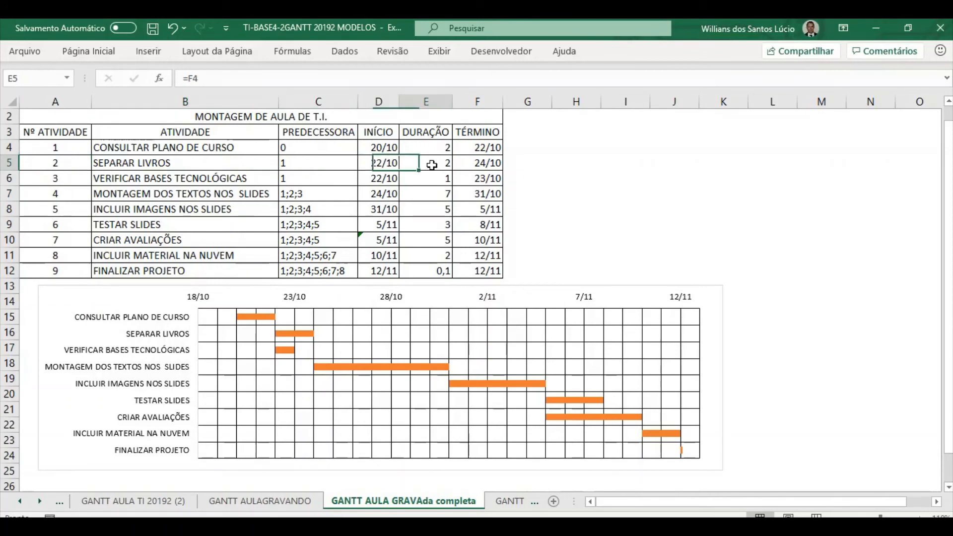
pyautogui.click(490, 165)
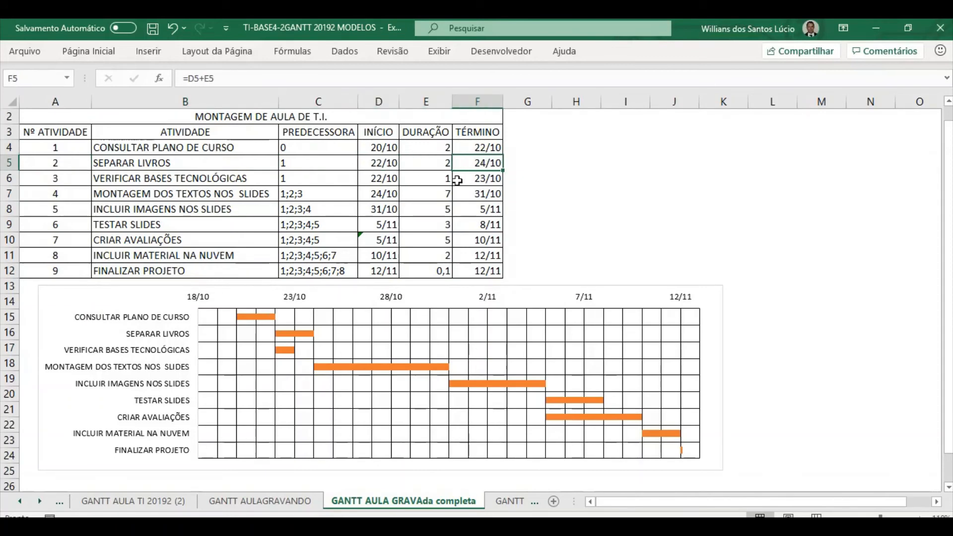
pyautogui.moveTo(284, 338)
pyautogui.click(750, 368)
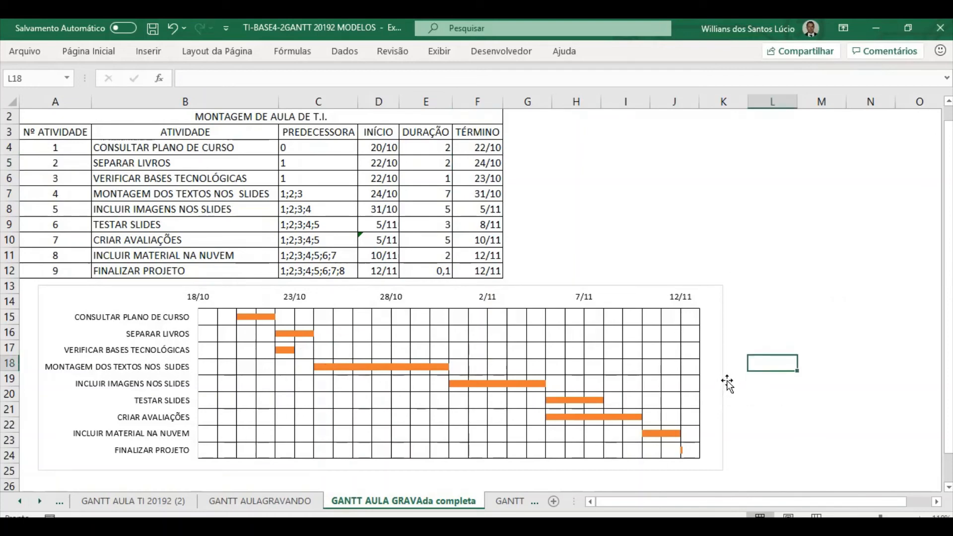
pyautogui.press('Up')
pyautogui.press('Up')
pyautogui.press('Up')
pyautogui.press('Up')
pyautogui.press('Up')
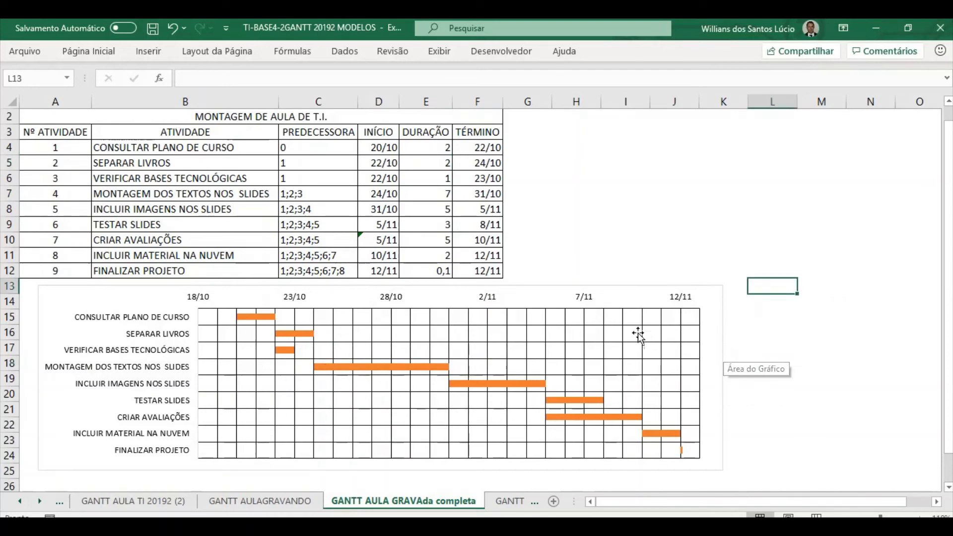
# - Set the major unit of the chart's horizontal date axis to 2 and close the axis formatting options
pyautogui.rightClick(202, 301)
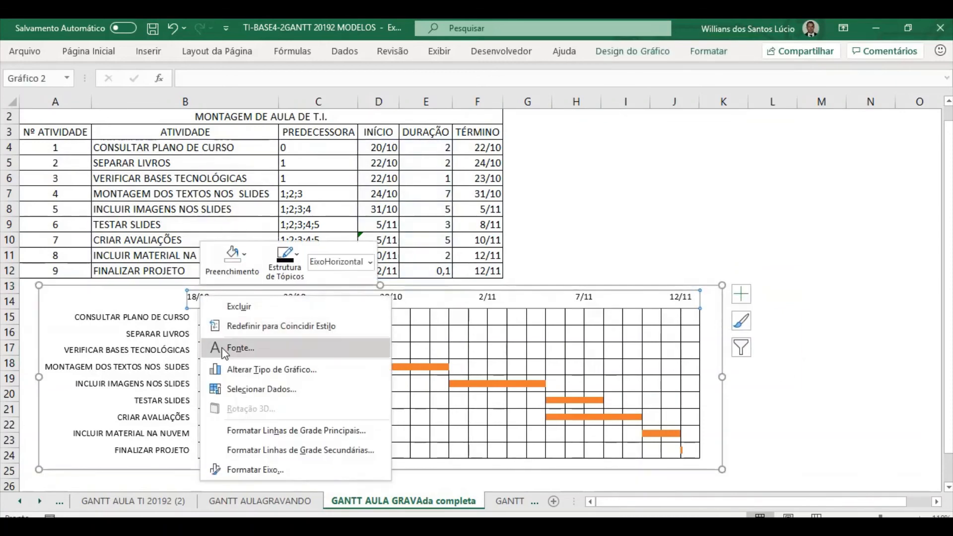
pyautogui.click(263, 471)
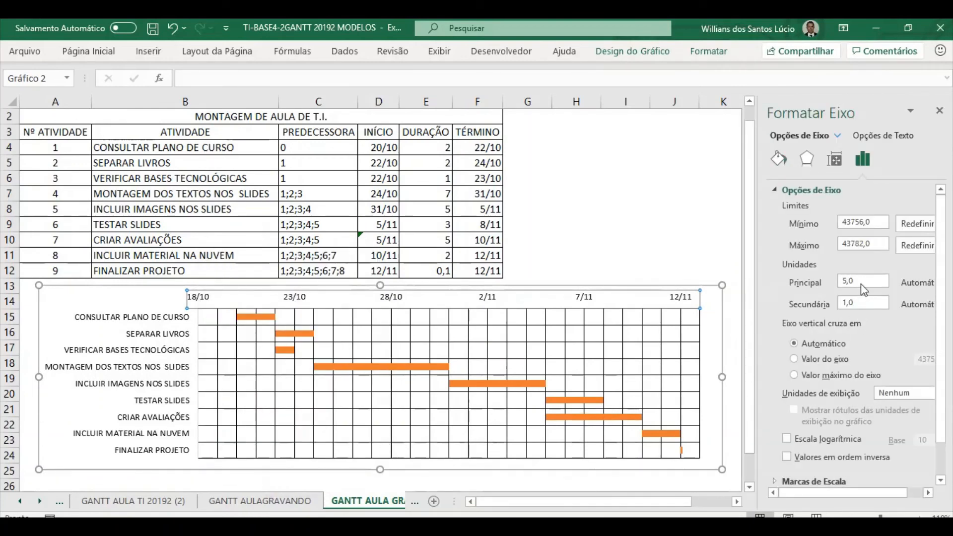
pyautogui.click(856, 281)
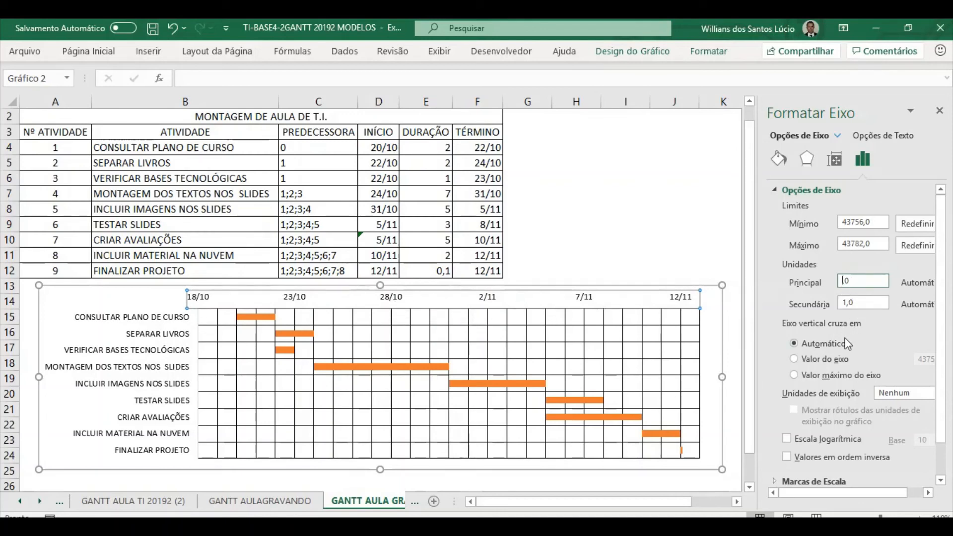
pyautogui.write('2')
pyautogui.click(705, 252)
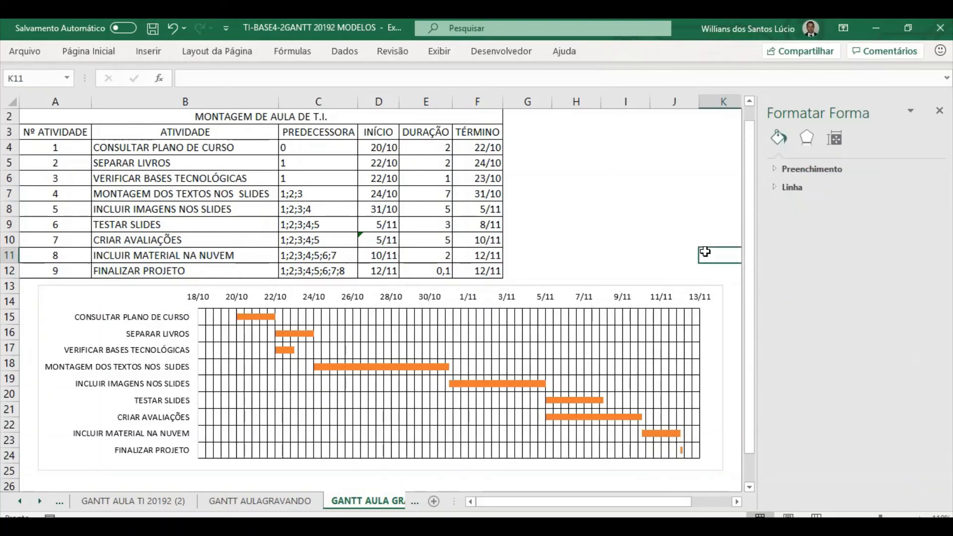
pyautogui.click(940, 110)
# - Widen the Gantt chart to the right by about one column, keeping its height
pyautogui.click(723, 372)
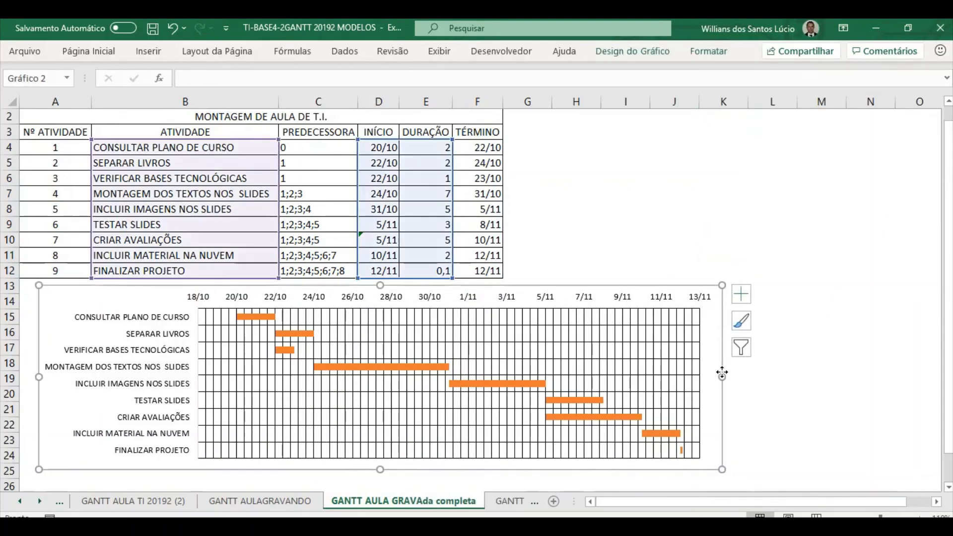
pyautogui.moveTo(724, 379); pyautogui.dragTo(771, 379)
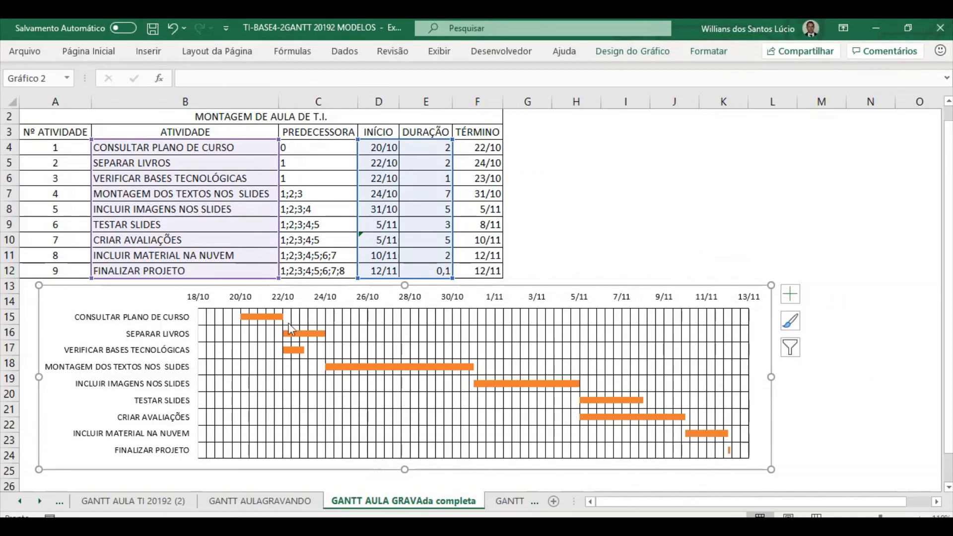
pyautogui.moveTo(260, 319)
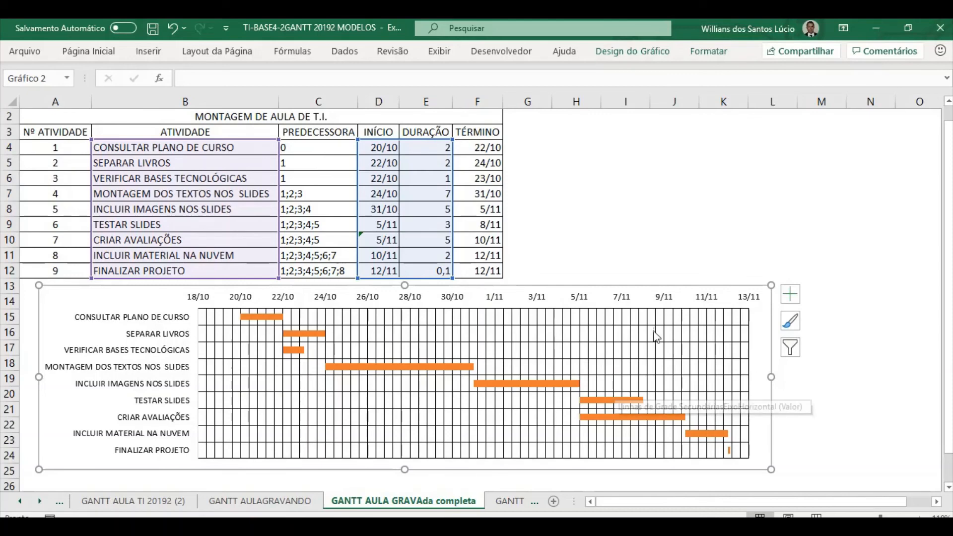
# - Set the minor unit of the chart's horizontal date axis to 1 and close the formatting options
pyautogui.click(594, 297)
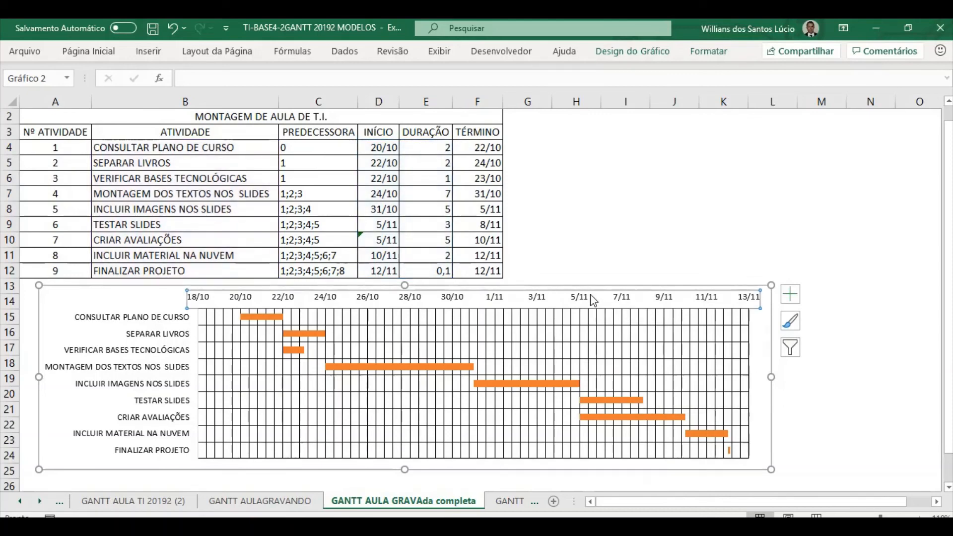
pyautogui.rightClick(593, 297)
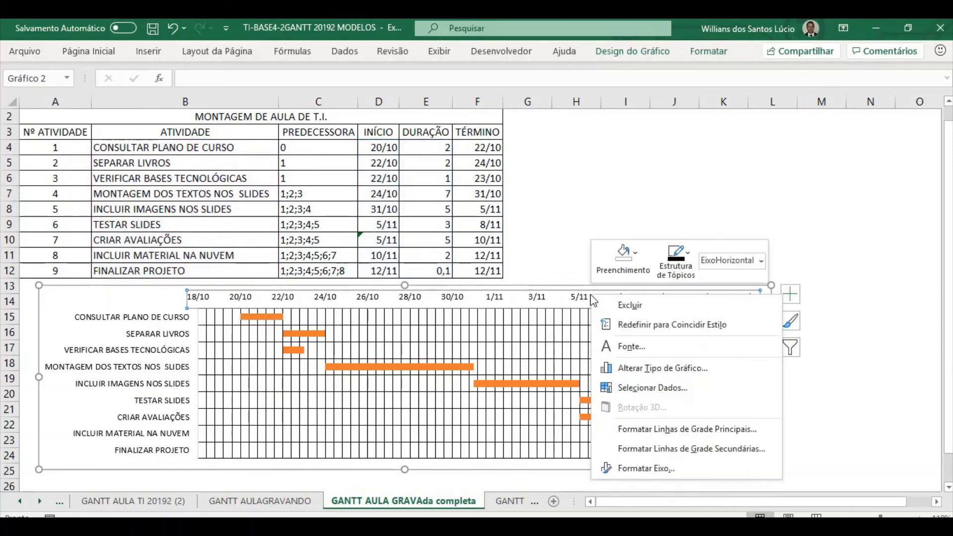
pyautogui.click(640, 466)
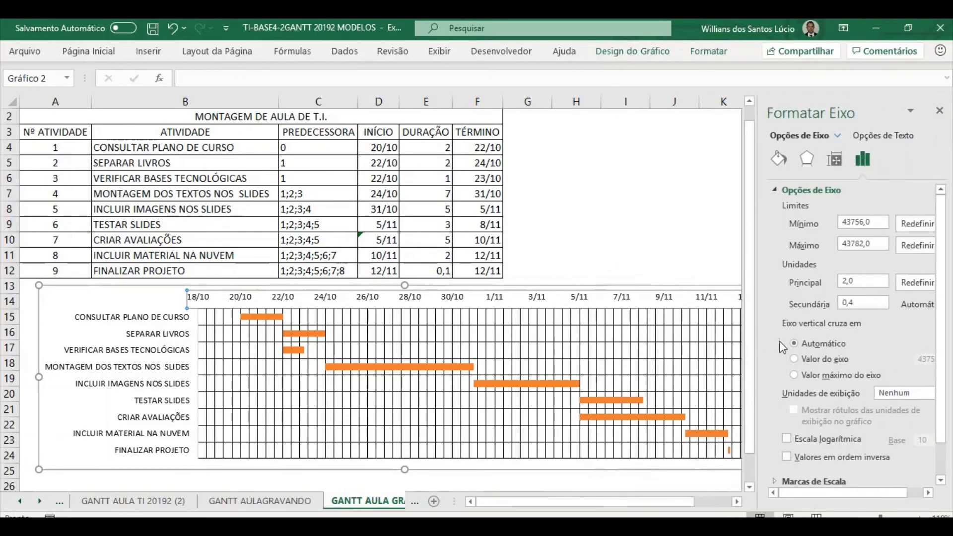
pyautogui.click(856, 304)
pyautogui.press('BackSpace')
pyautogui.press('BackSpace')
pyautogui.press('BackSpace')
pyautogui.click(628, 228)
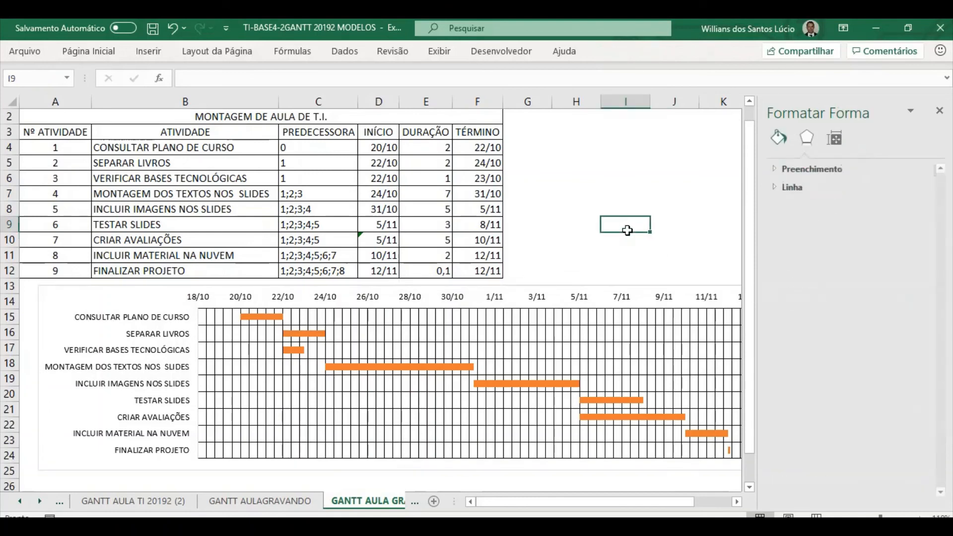
pyautogui.click(940, 115)
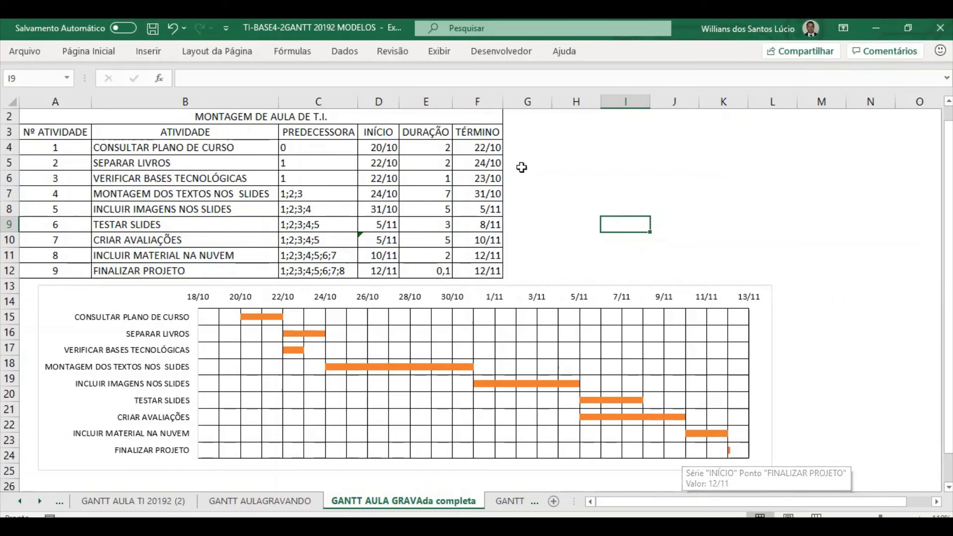
# - Set the duration of the activity CONSULTAR PLANO DE CURSO to 3
pyautogui.click(487, 163)
pyautogui.click(589, 205)
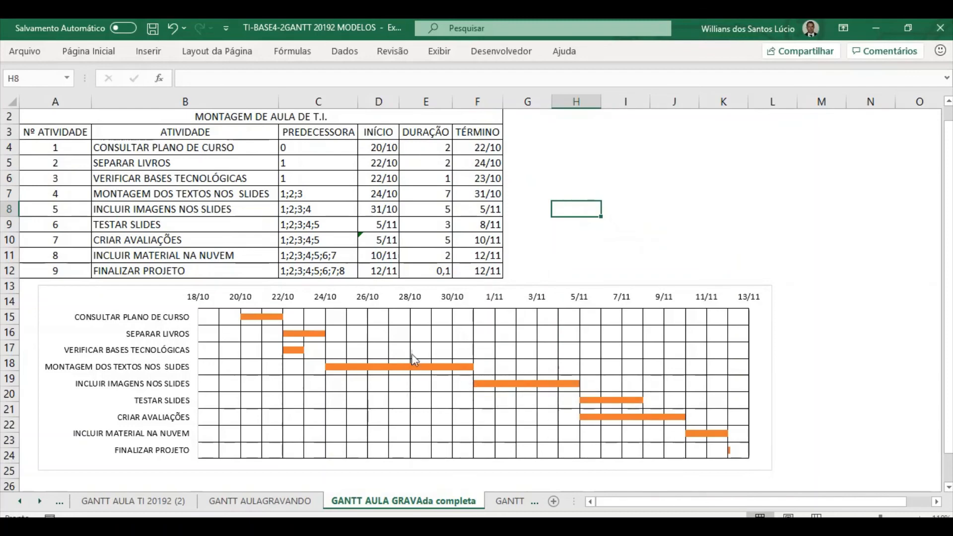
pyautogui.click(441, 147)
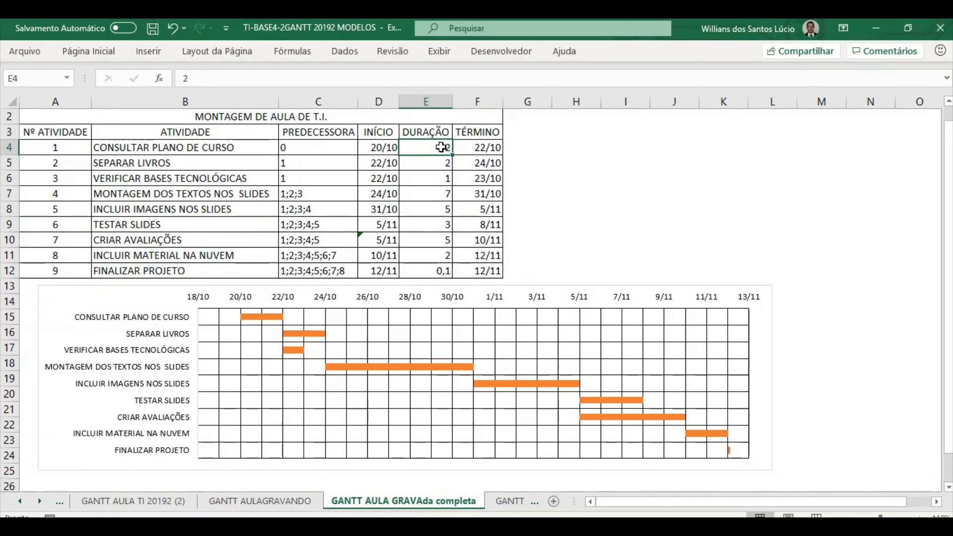
pyautogui.write('3')
pyautogui.press('Return')
pyautogui.click(545, 161)
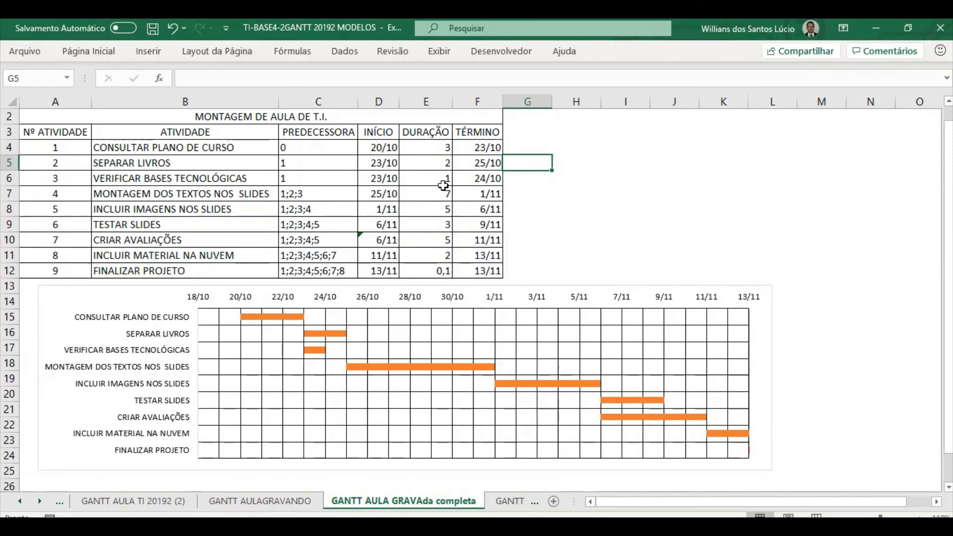
# - Set the duration of the activity CONSULTAR PLANO DE CURSO to 1
pyautogui.click(436, 148)
pyautogui.write('1')
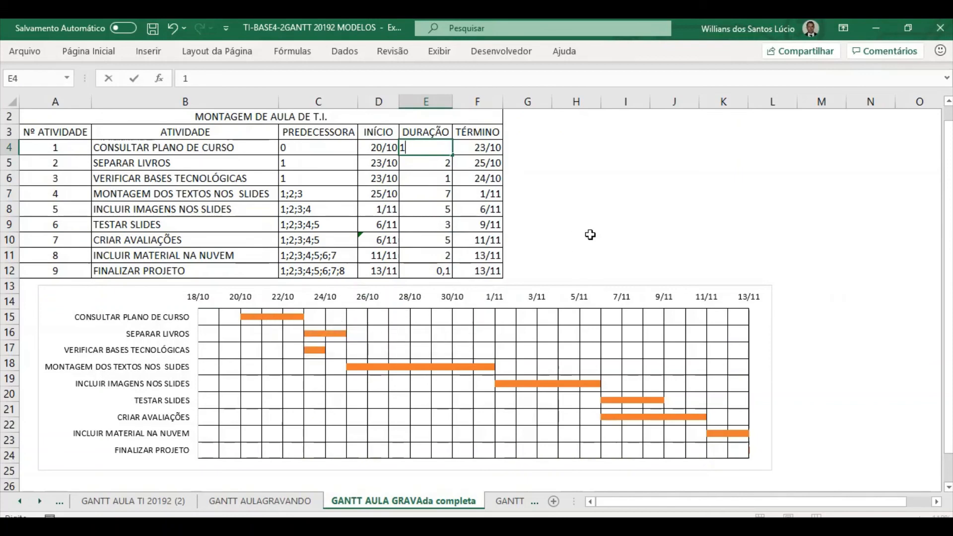
pyautogui.press('Return')
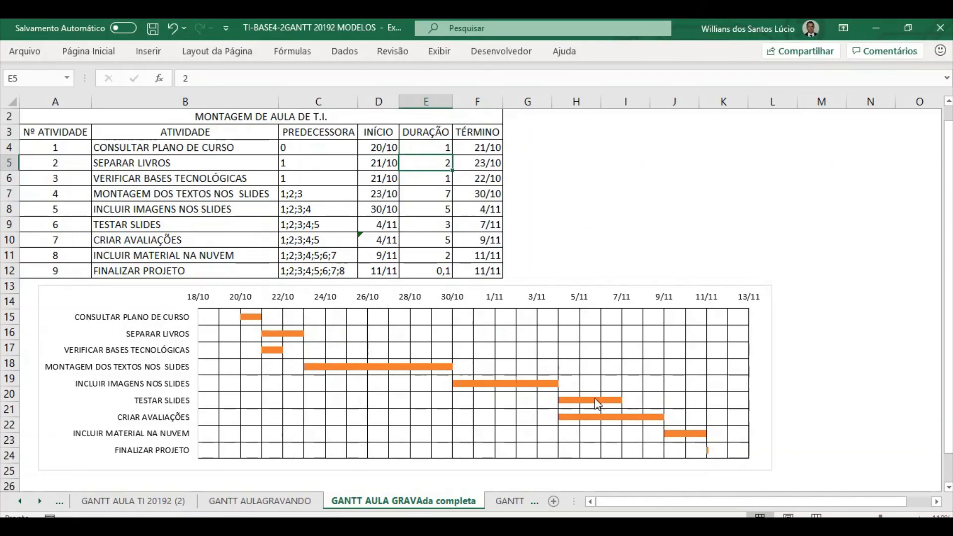
# - Check the recalculated start and end dates of the activities from CONSULTAR PLANO DE CURSO to CRIAR AVALIAÇÕES
pyautogui.click(368, 149)
pyautogui.click(475, 149)
pyautogui.click(392, 181)
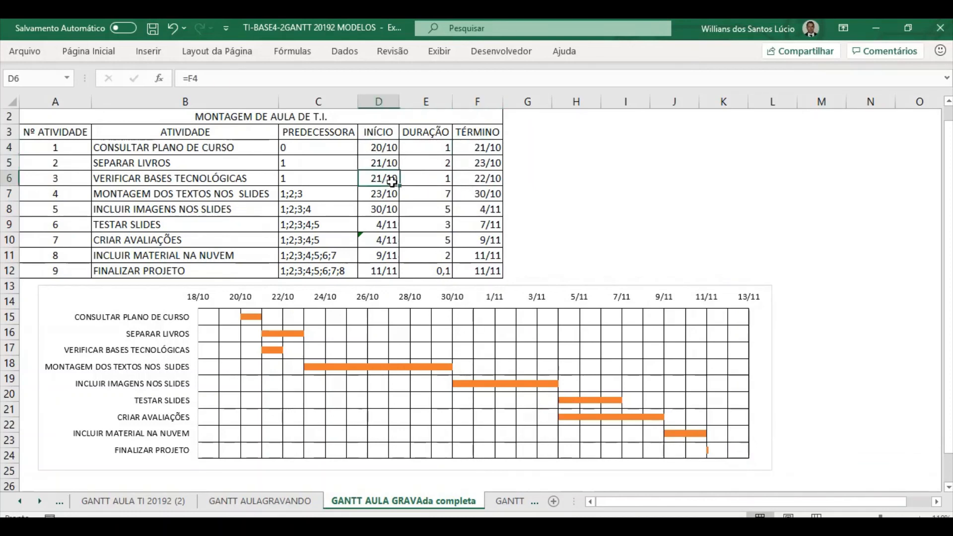
pyautogui.click(491, 194)
pyautogui.click(399, 211)
pyautogui.click(491, 237)
pyautogui.click(394, 240)
pyautogui.click(468, 243)
# - Select the entire PREDECESSORA column to point out the activity dependencies
pyautogui.moveTo(168, 118); pyautogui.dragTo(383, 268)
pyautogui.click(318, 152)
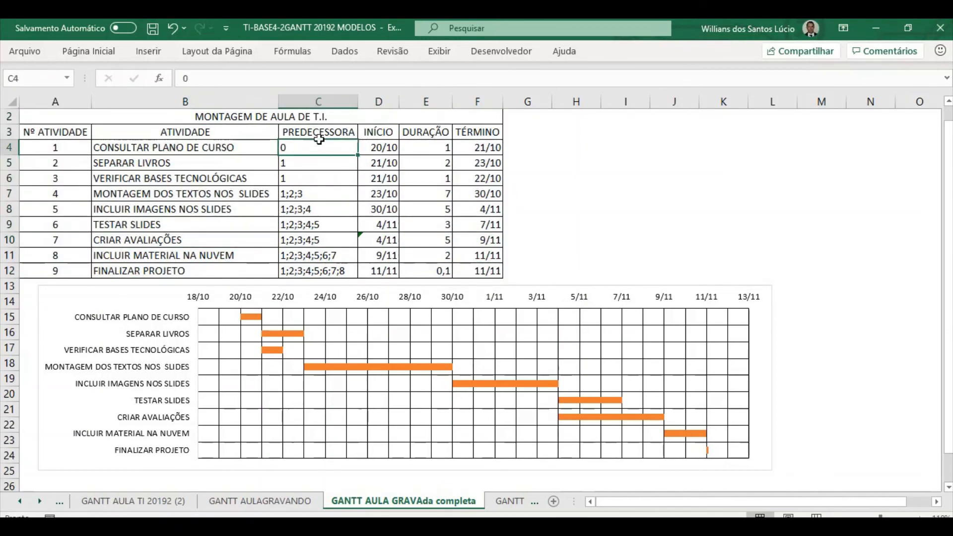
pyautogui.click(336, 99)
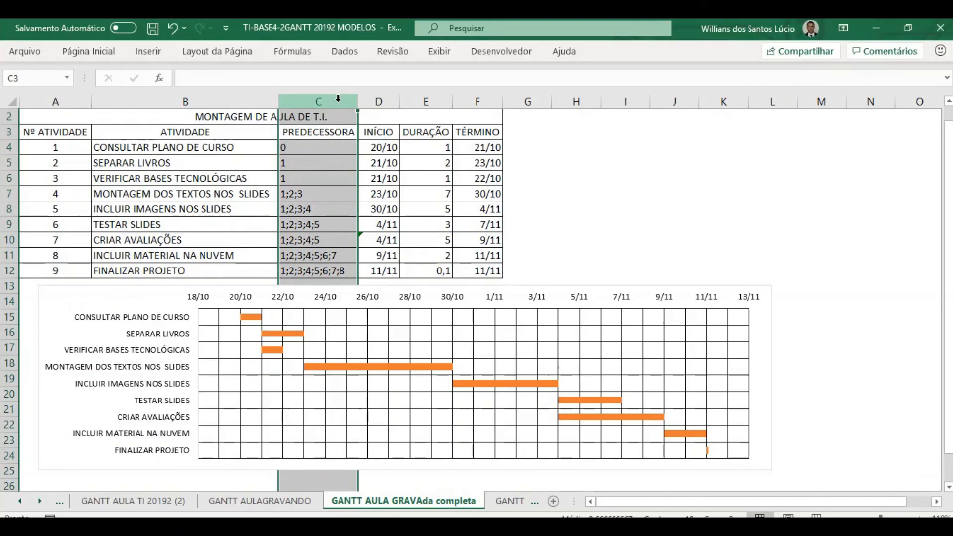
# - Add data labels to the DURAÇÃO series so the Gantt bars show each activity's duration
pyautogui.click(637, 239)
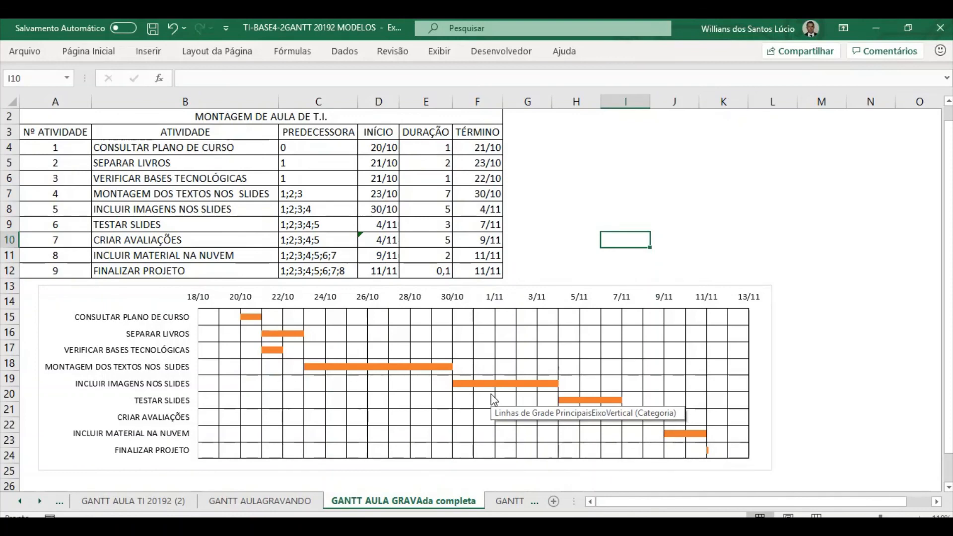
pyautogui.moveTo(370, 373)
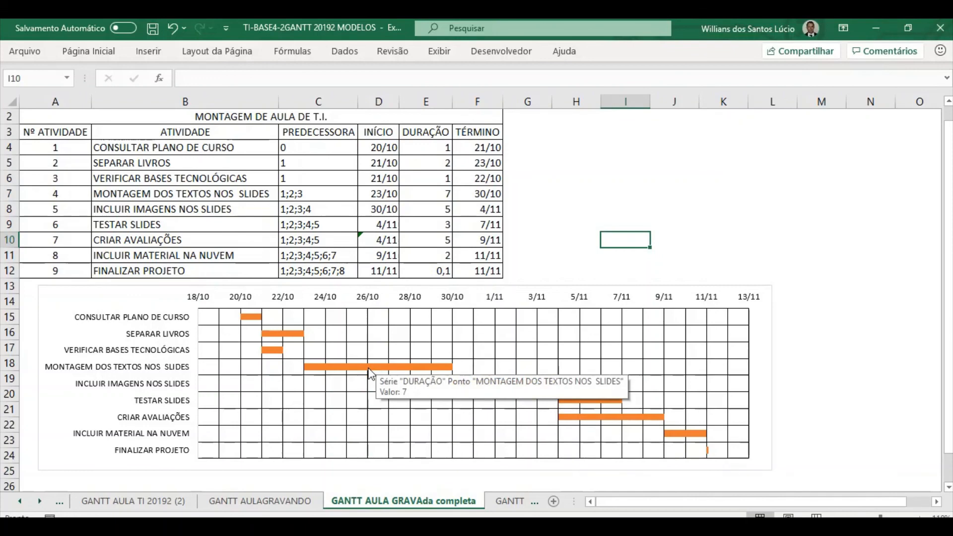
pyautogui.click(376, 369)
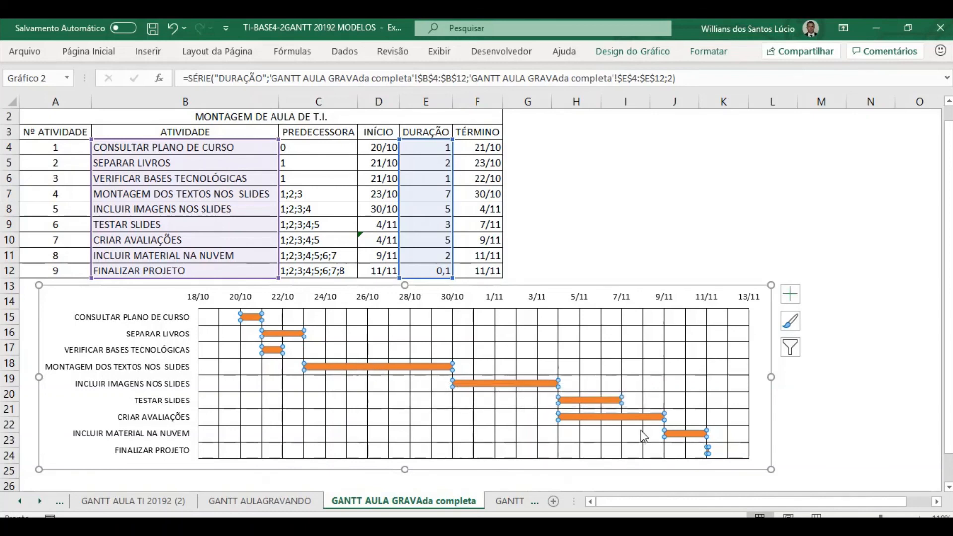
pyautogui.click(793, 296)
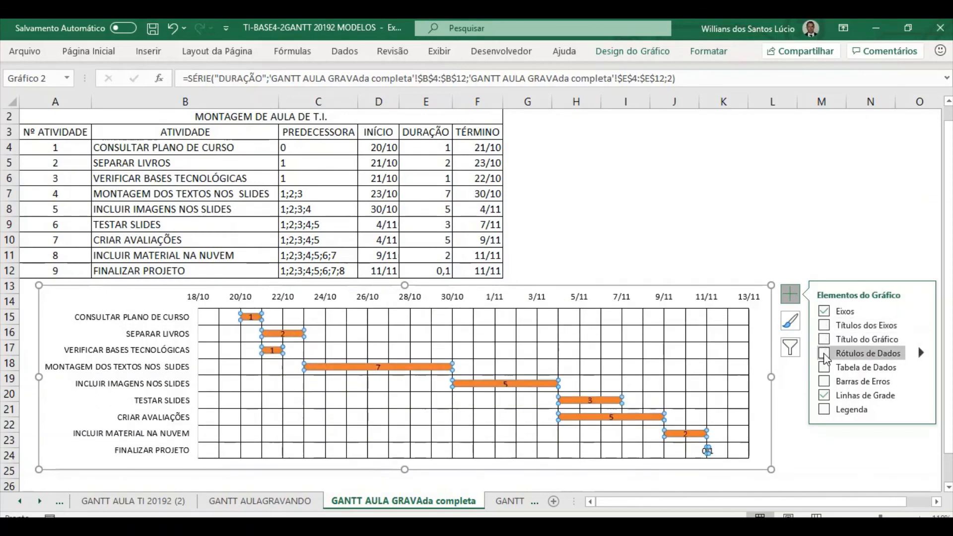
pyautogui.click(826, 355)
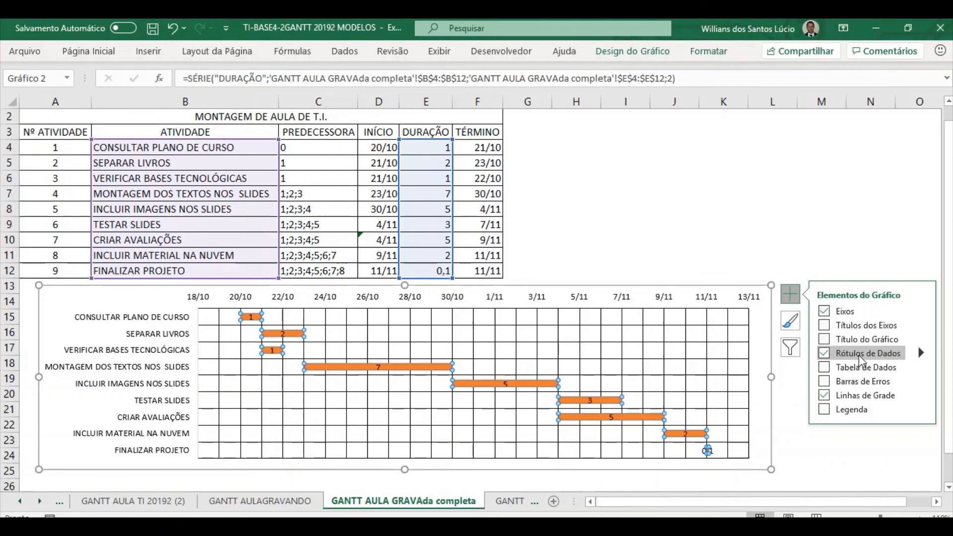
pyautogui.click(796, 398)
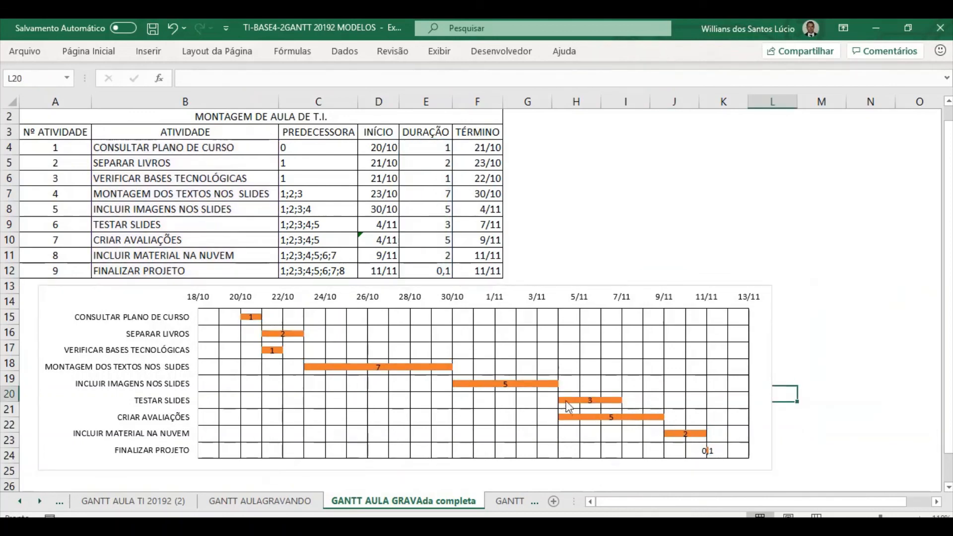
# - Set the font size of the entire Gantt chart to 11
pyautogui.moveTo(603, 418)
pyautogui.click(41, 288)
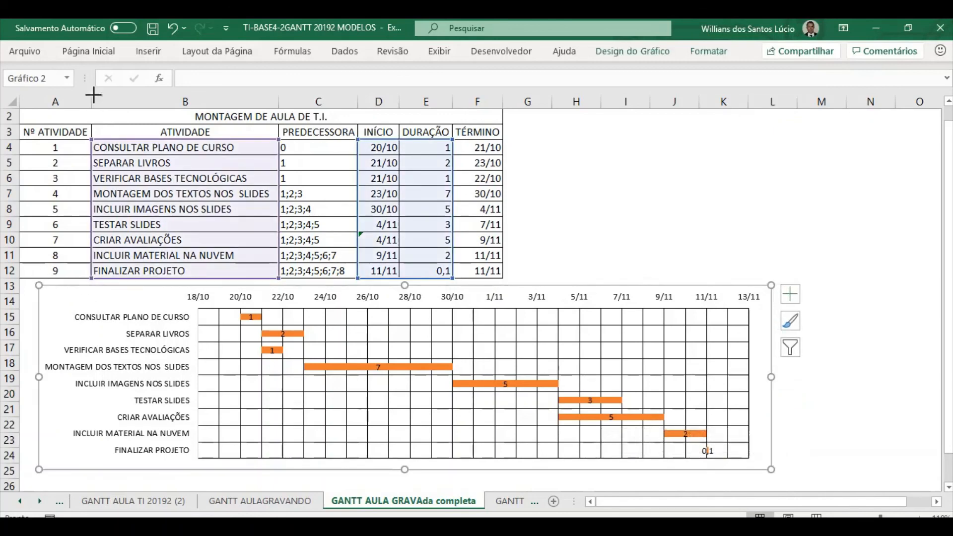
pyautogui.click(102, 47)
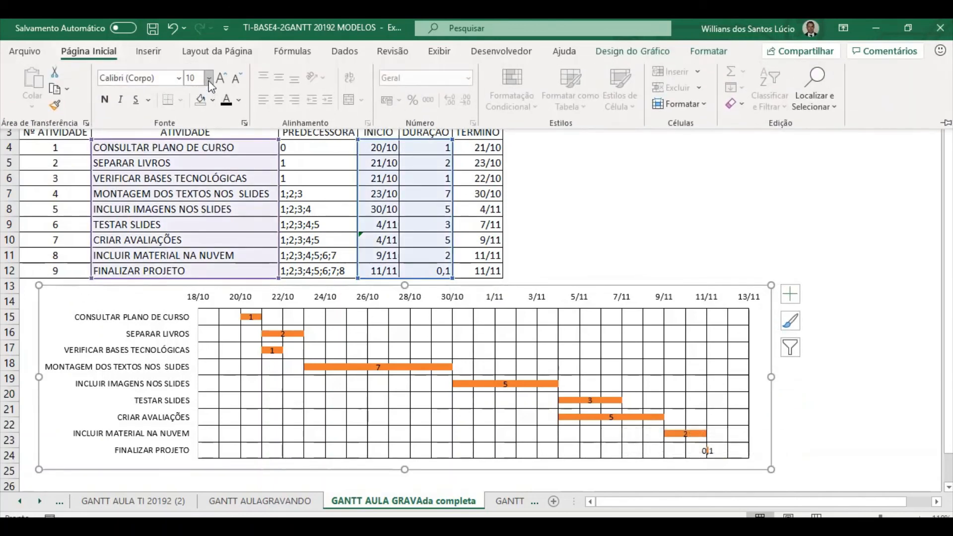
pyautogui.click(209, 78)
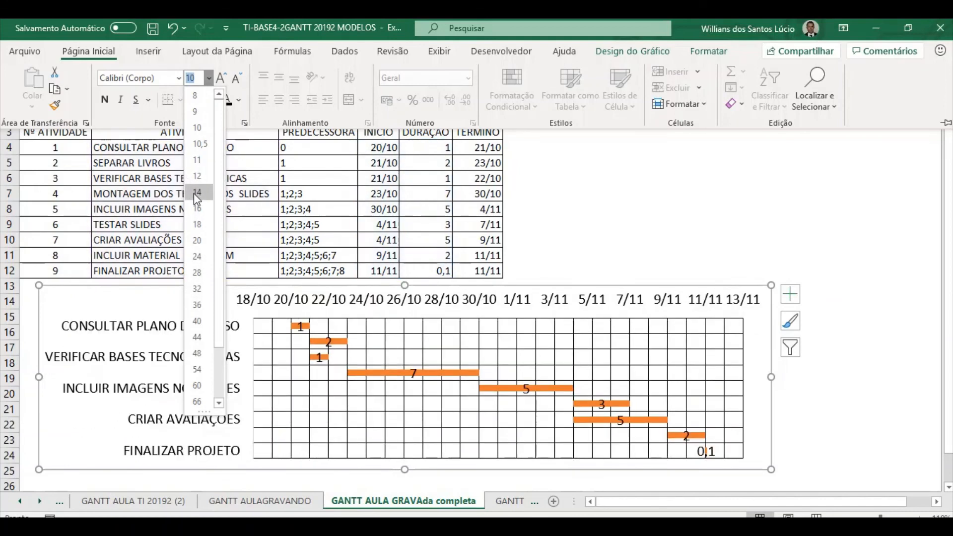
pyautogui.click(204, 162)
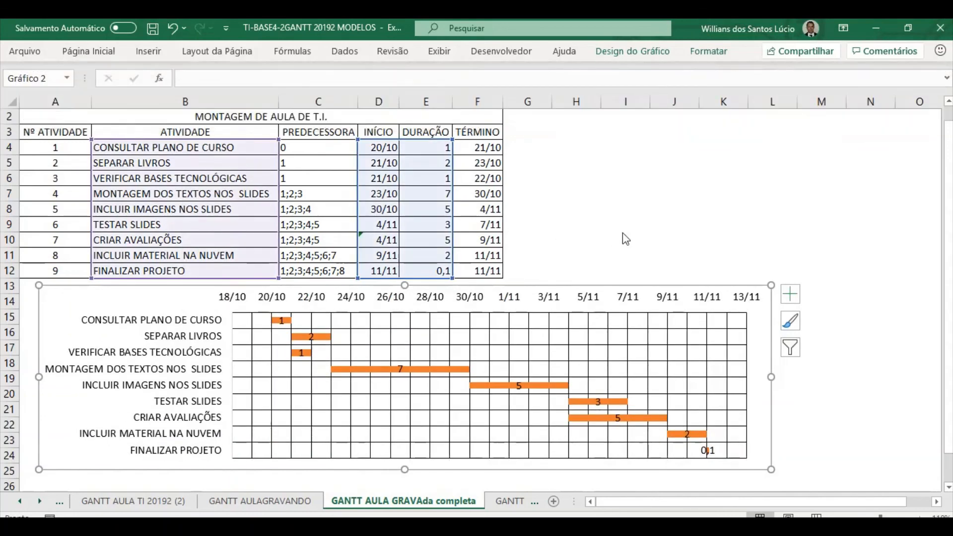
pyautogui.click(897, 258)
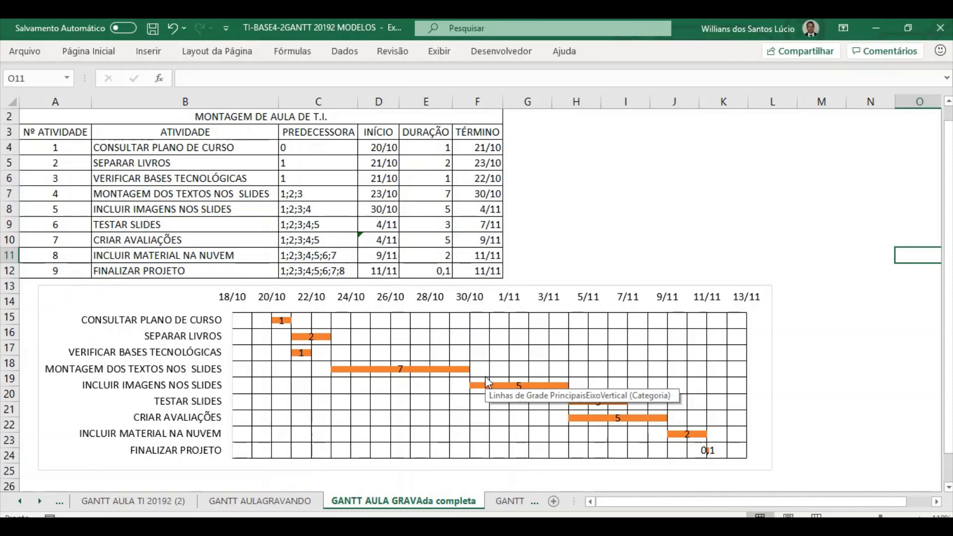
# - Set the duration of the activity CONSULTAR PLANO DE CURSO to 0,5
pyautogui.click(443, 148)
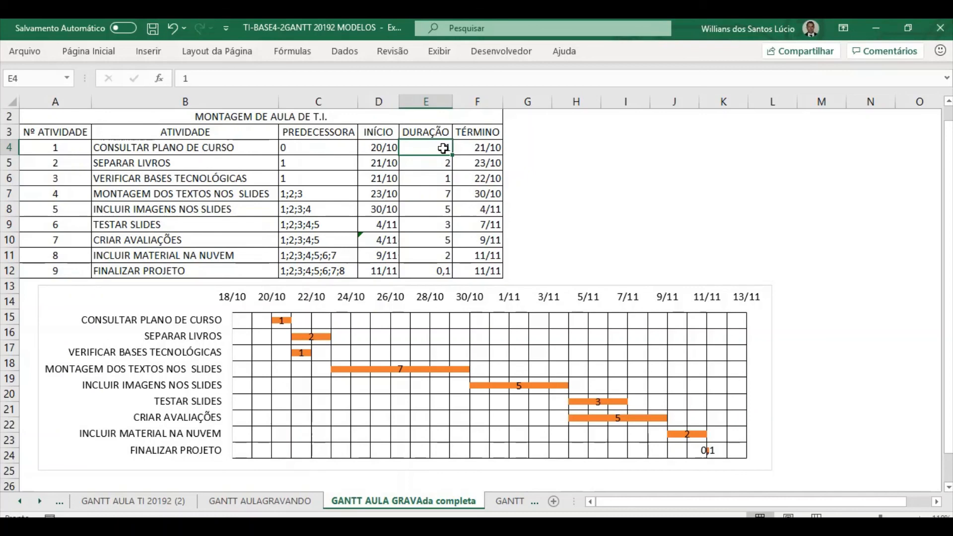
pyautogui.write('0,5')
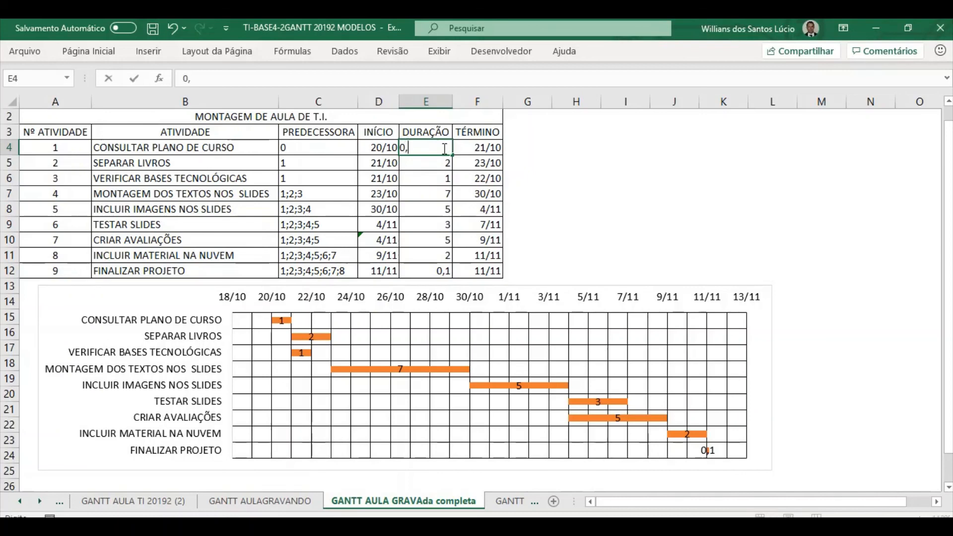
pyautogui.click(575, 187)
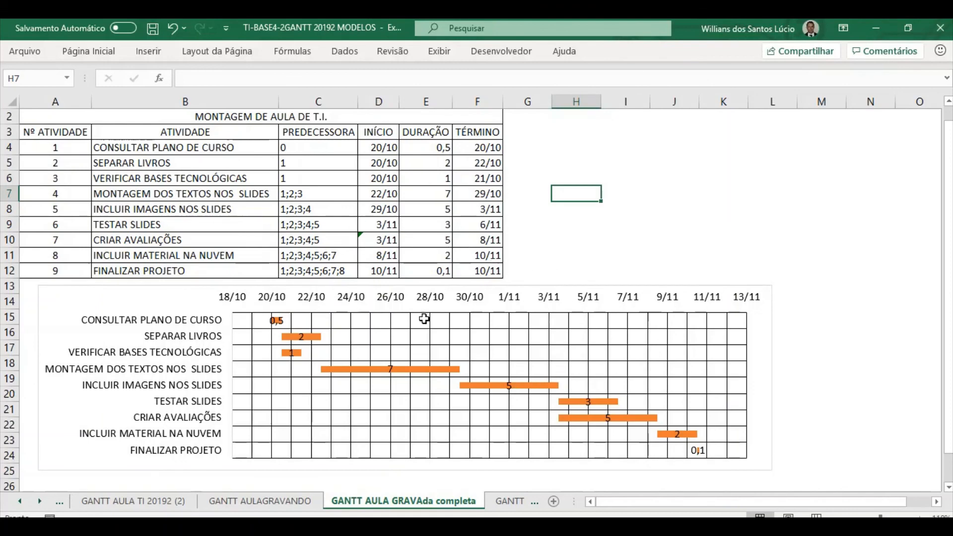
pyautogui.scroll(-4, 424, 320)
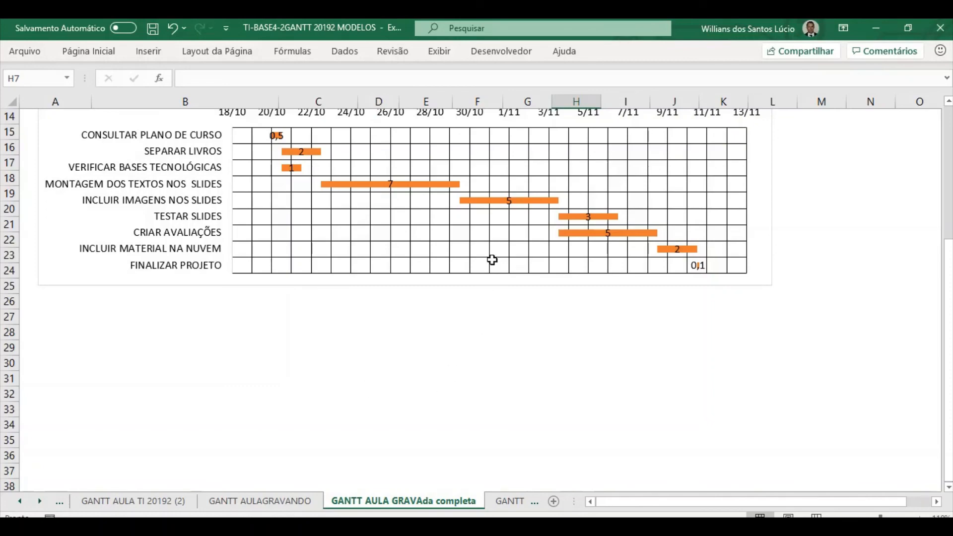
pyautogui.click(466, 250)
pyautogui.click(411, 380)
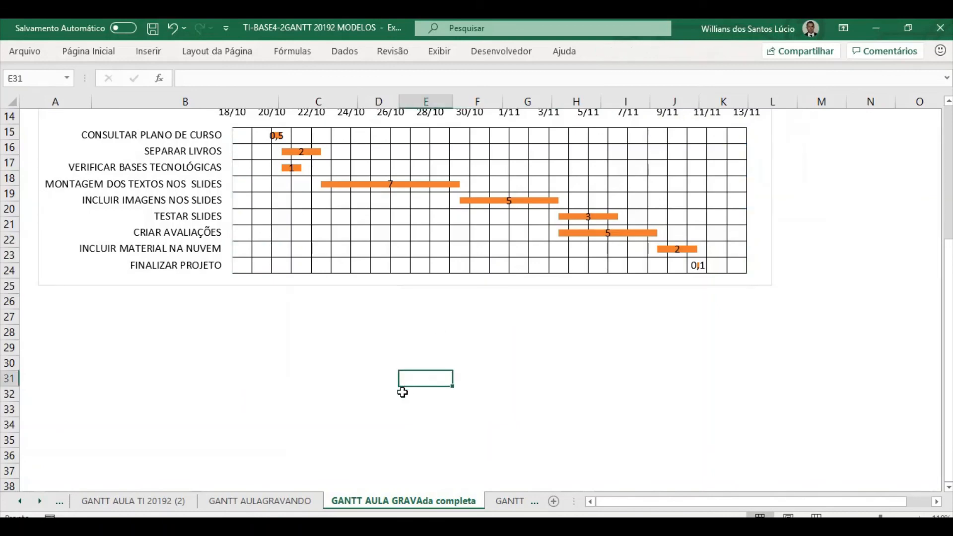
pyautogui.scroll(5, 403, 393)
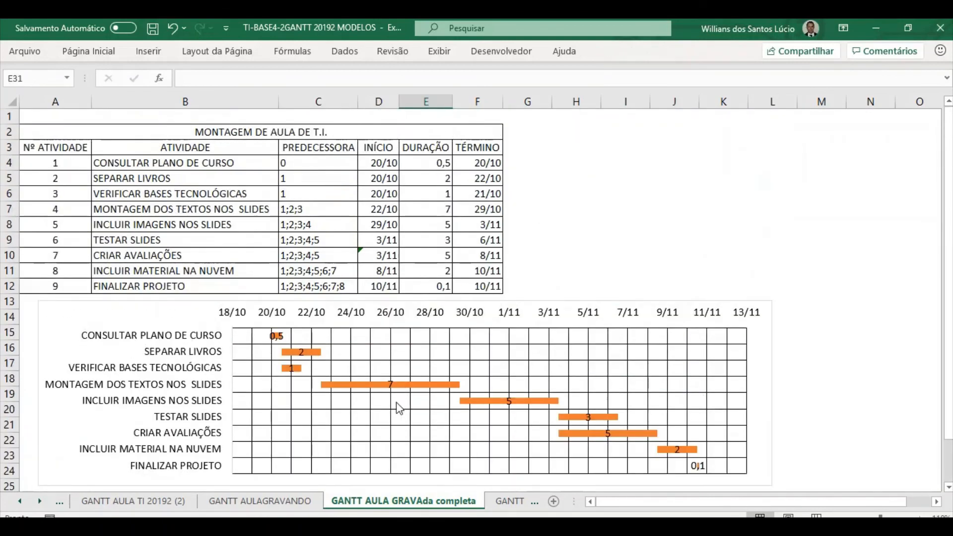
pyautogui.moveTo(399, 408)
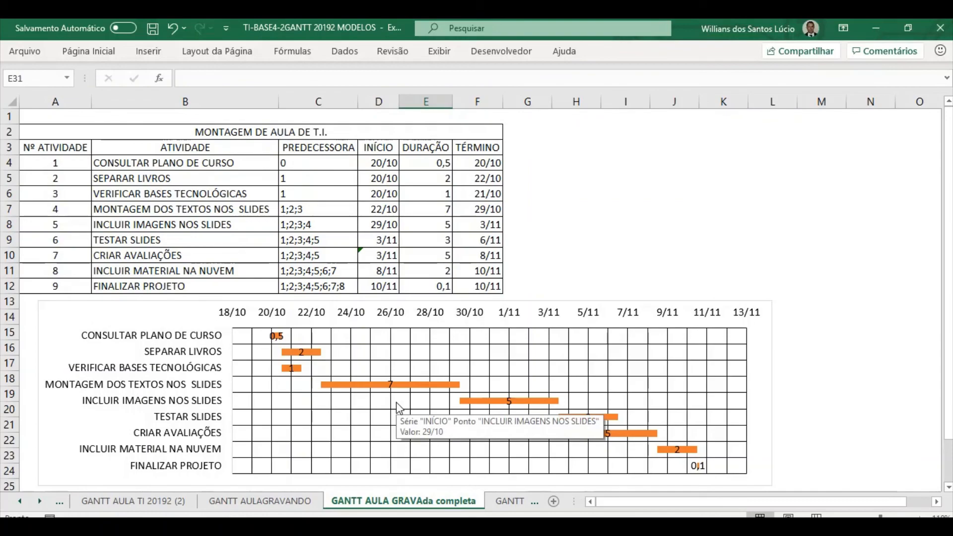